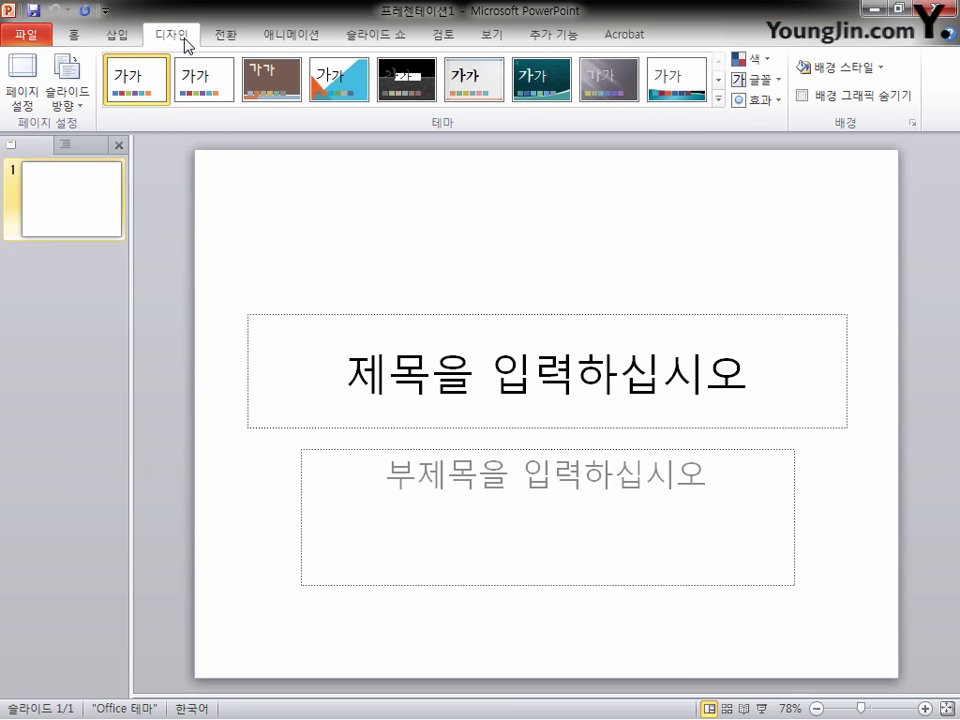
Step: Set the slide size to A4 paper (210x297 mm) in landscape orientation
click(22, 80)
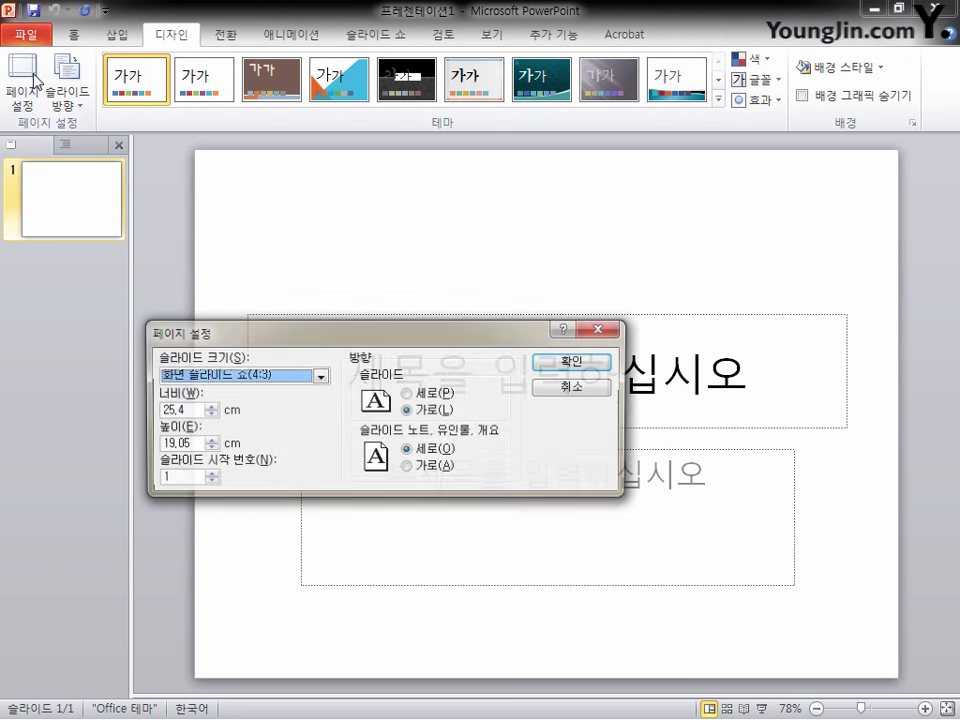
click(313, 378)
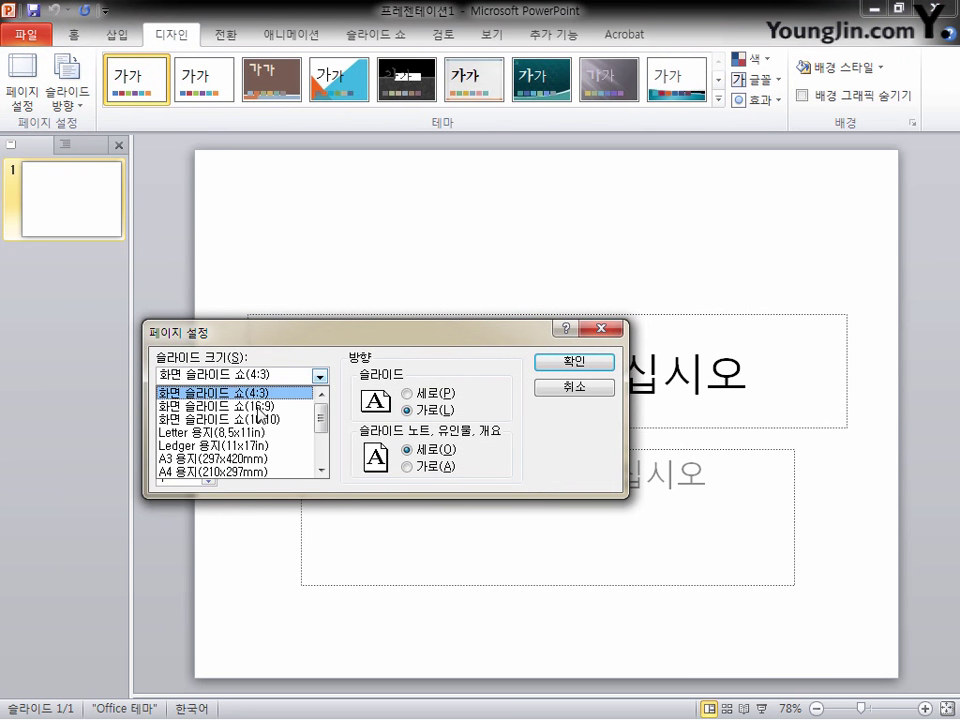
click(246, 478)
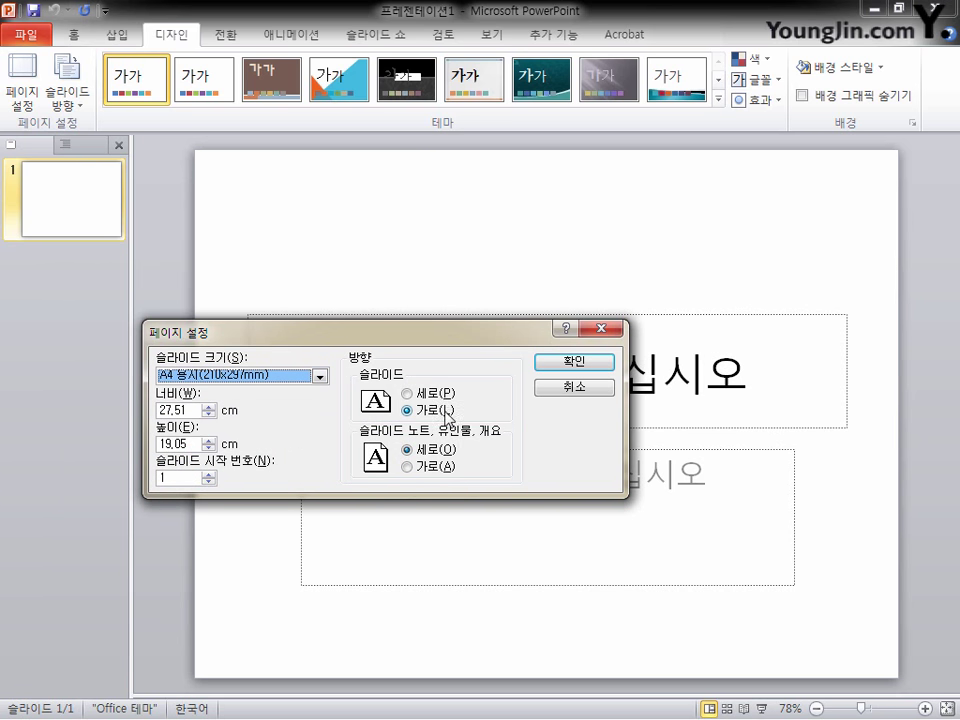
click(572, 364)
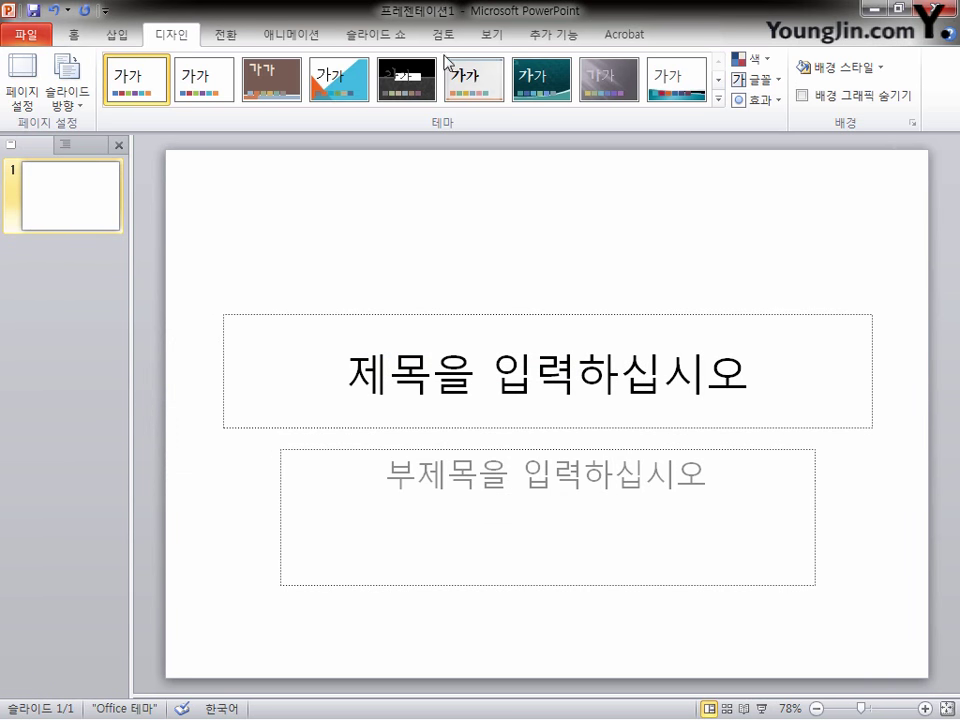
Step: Open the slide master view and delete the date and footer placeholders from the top-level master
click(497, 36)
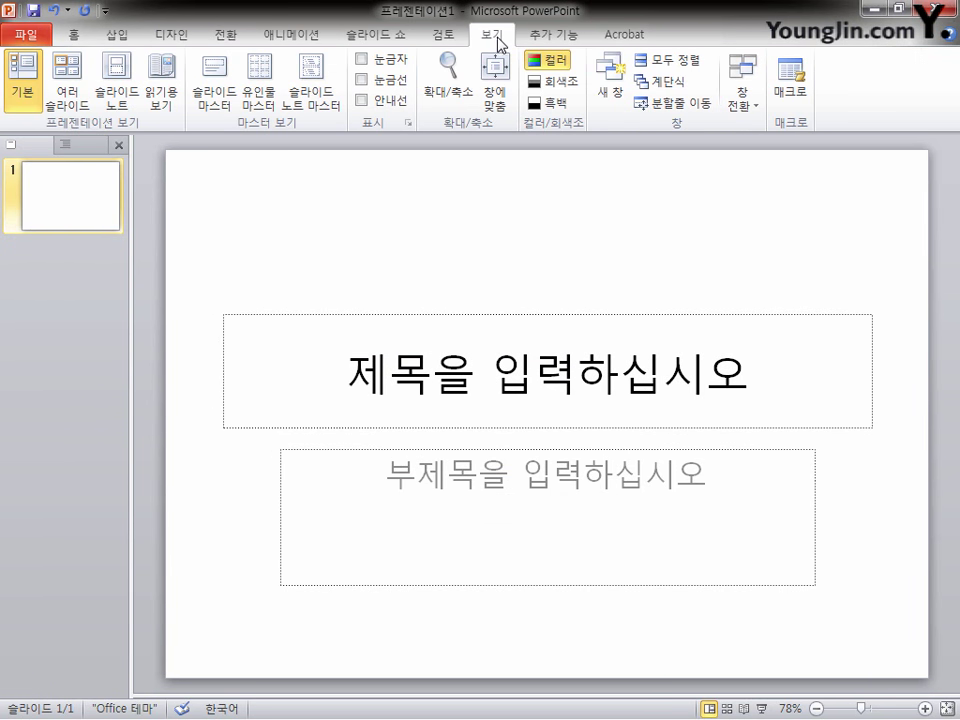
click(233, 103)
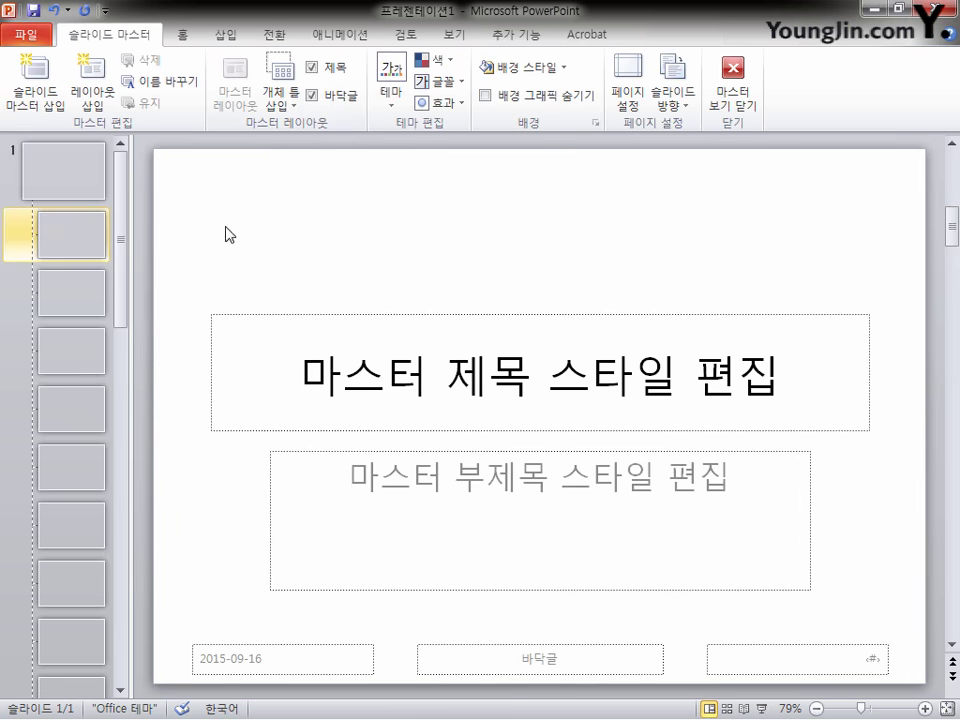
click(70, 186)
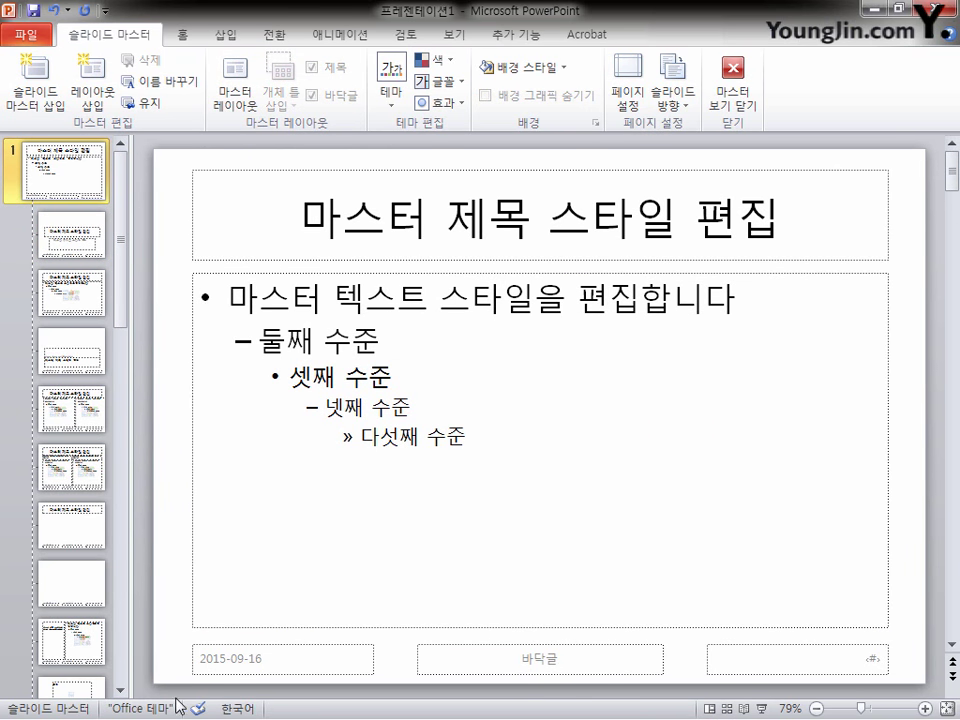
mouse_move(148, 632)
mouse_down()
mouse_move(208, 656)
mouse_move(393, 690)
mouse_move(681, 692)
mouse_up()
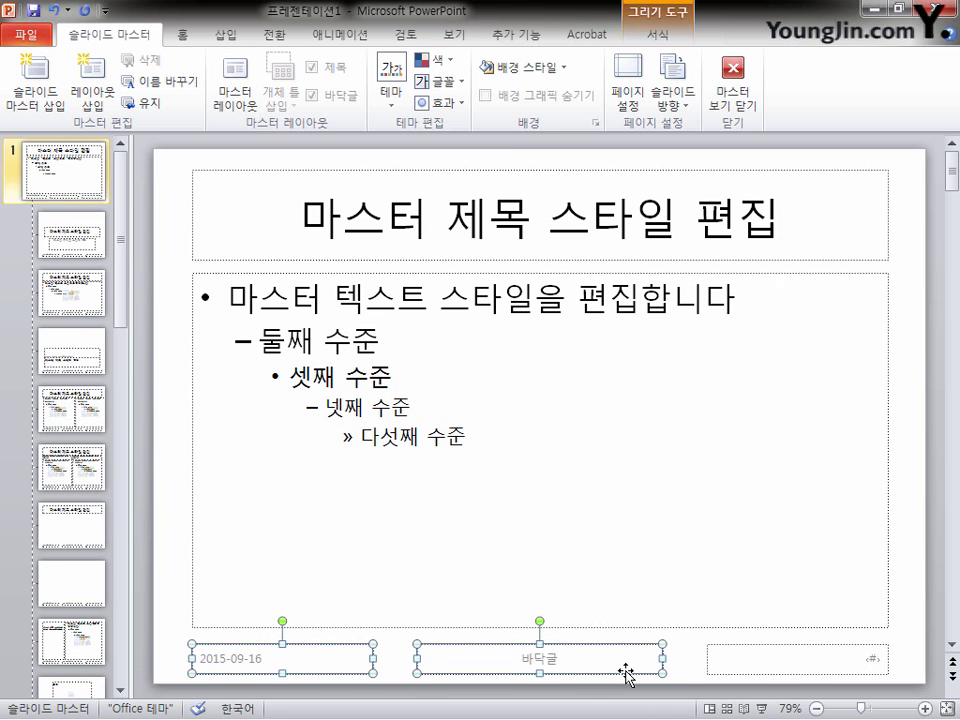
key(Delete)
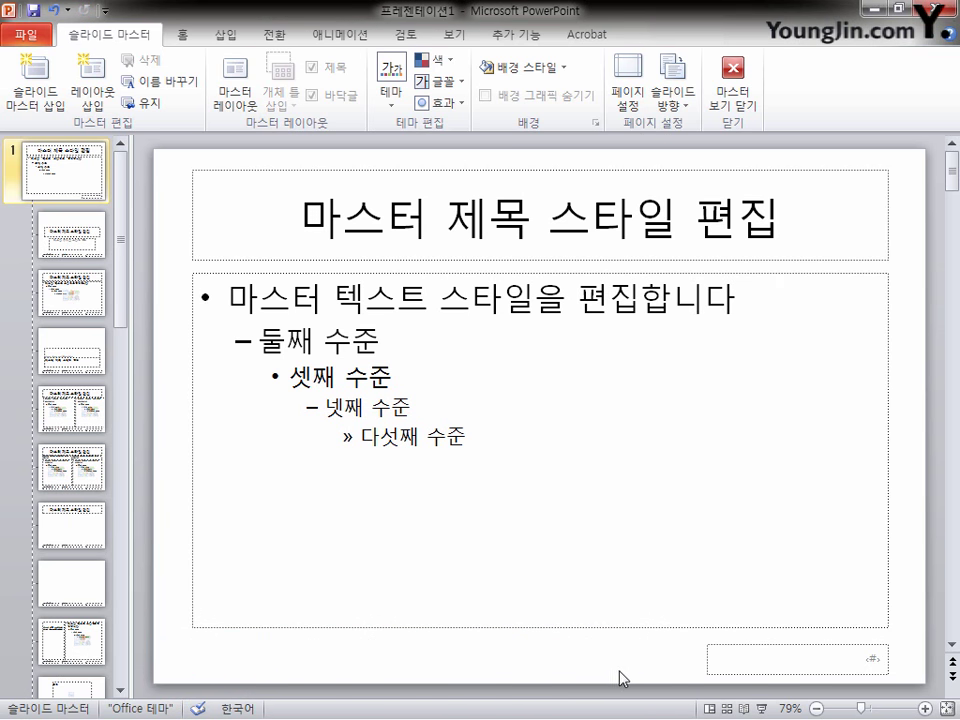
Step: Insert the picture 로고1.jpg from the ITQ\Picture folder in Documents onto the slide master
click(232, 35)
click(72, 90)
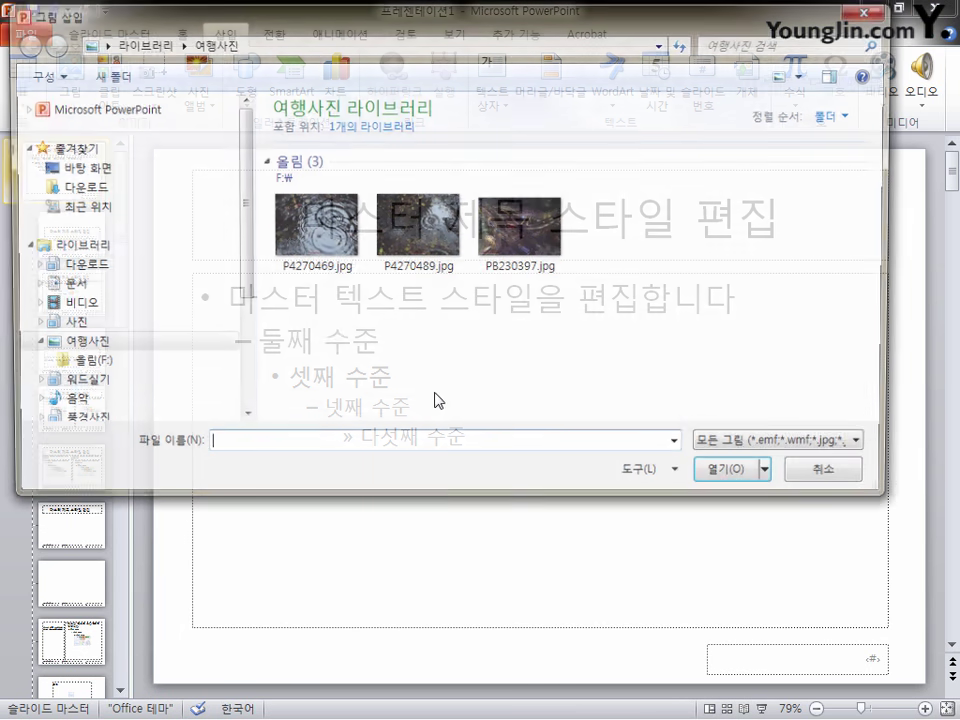
click(133, 284)
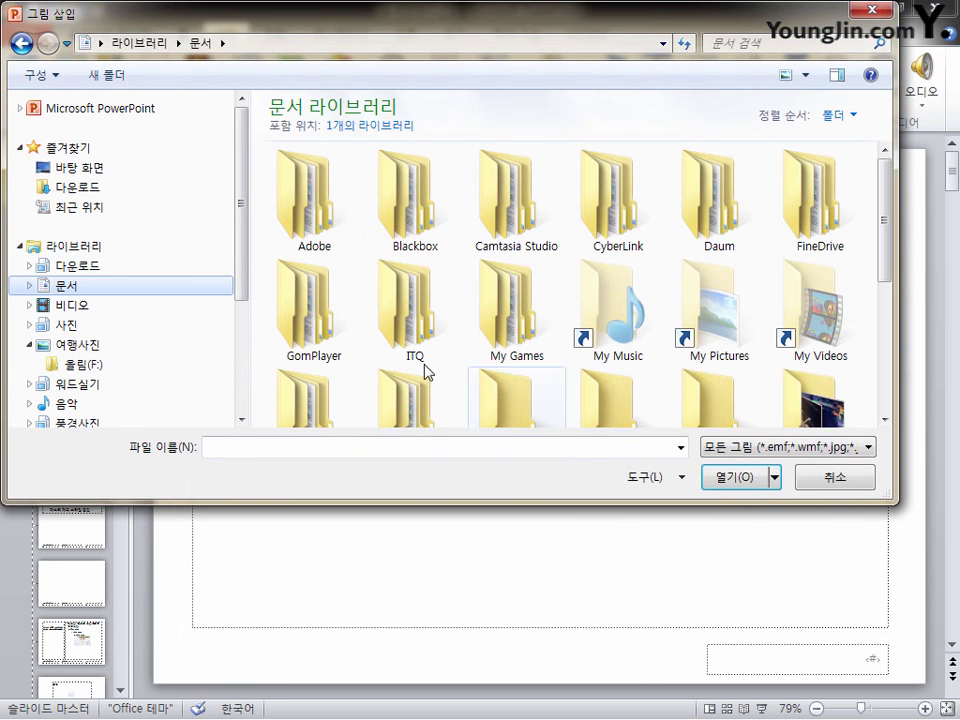
double_click(414, 322)
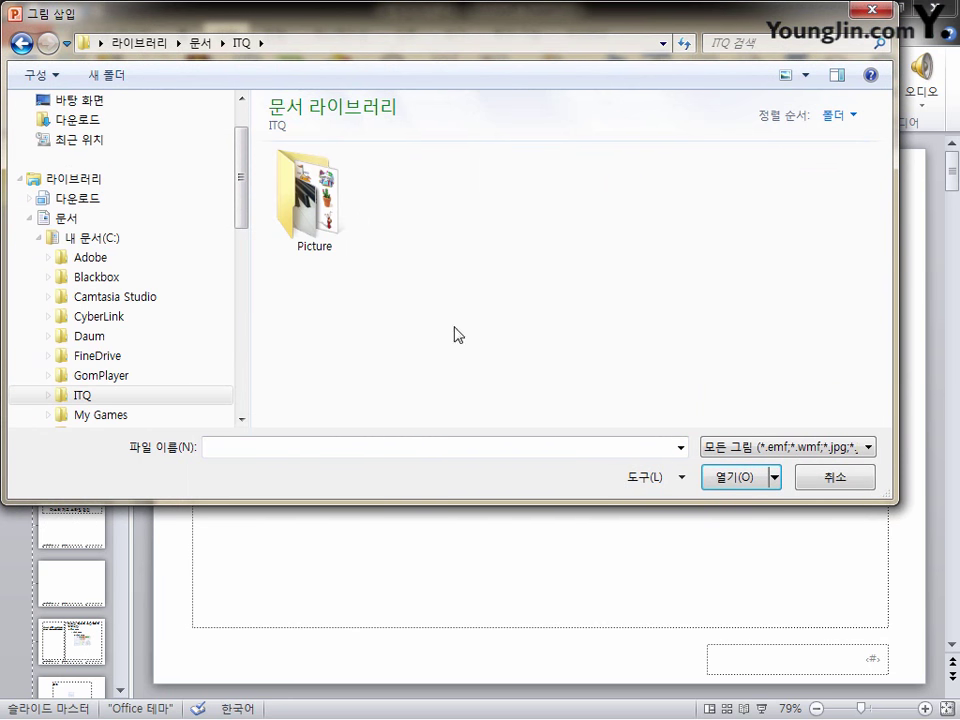
double_click(330, 222)
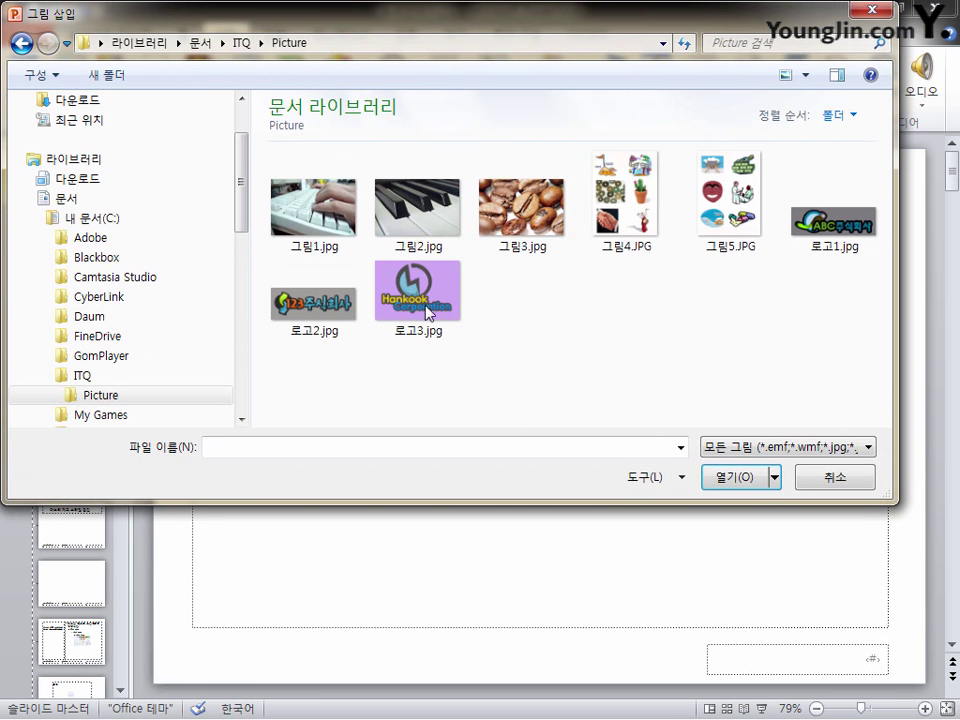
click(829, 228)
click(737, 477)
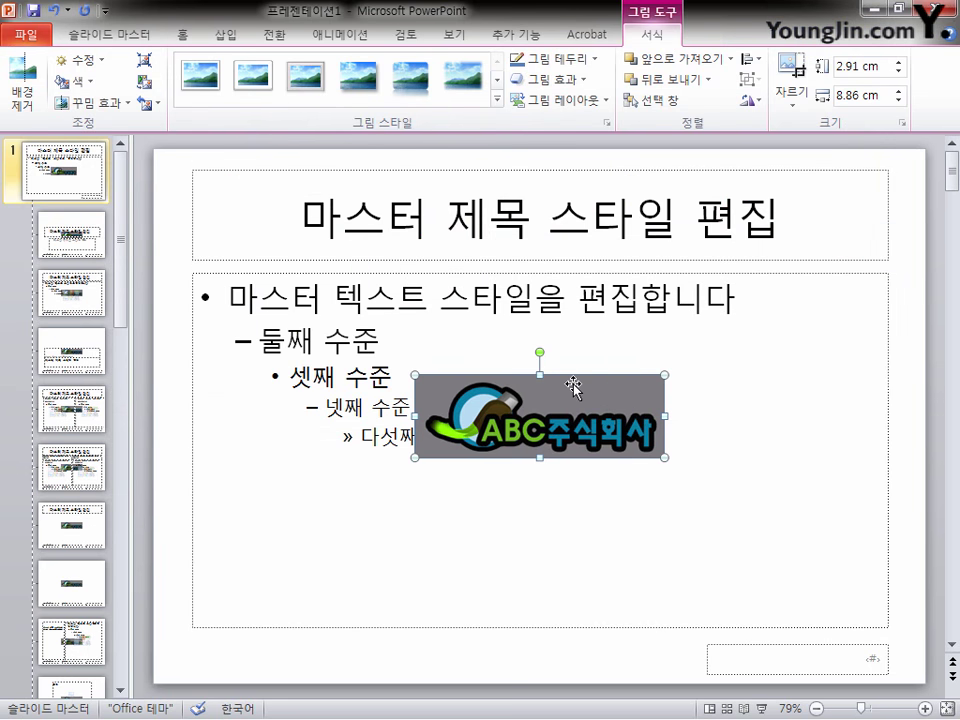
Step: Make the logo's grey background transparent and place it in the slide's lower-left corner, about 1.37 cm high and 4.17 cm wide
click(72, 81)
click(143, 360)
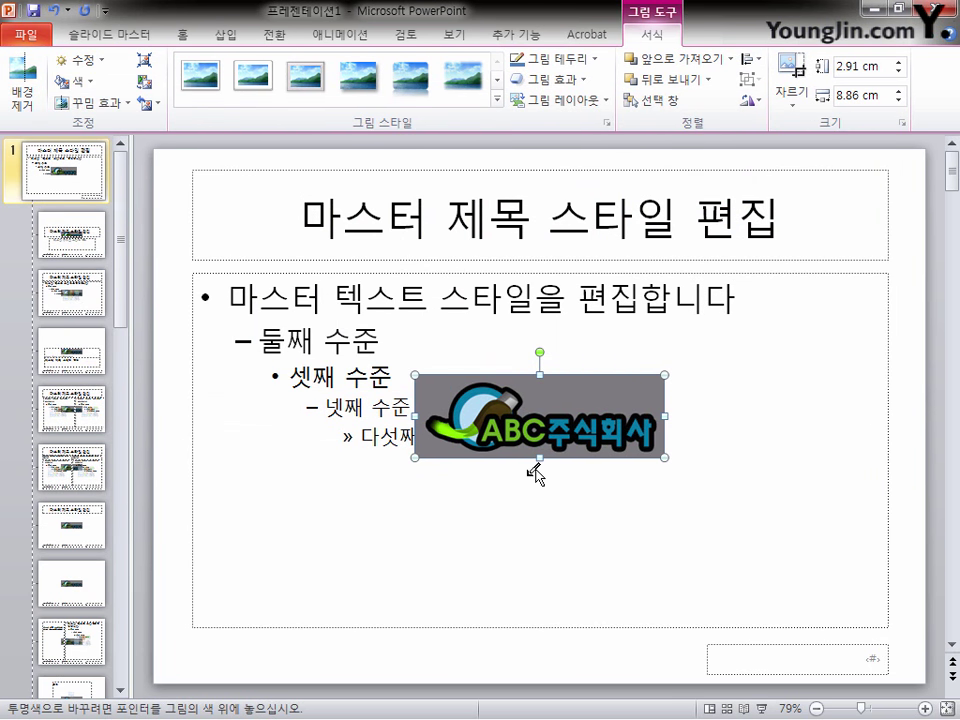
click(597, 381)
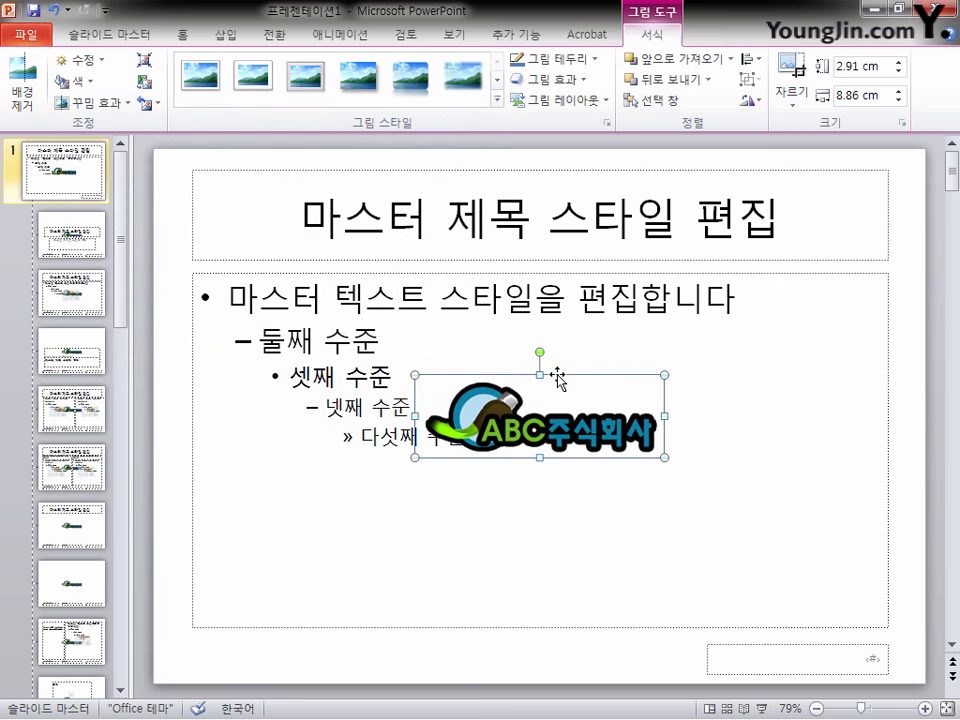
drag(551, 380, 256, 666)
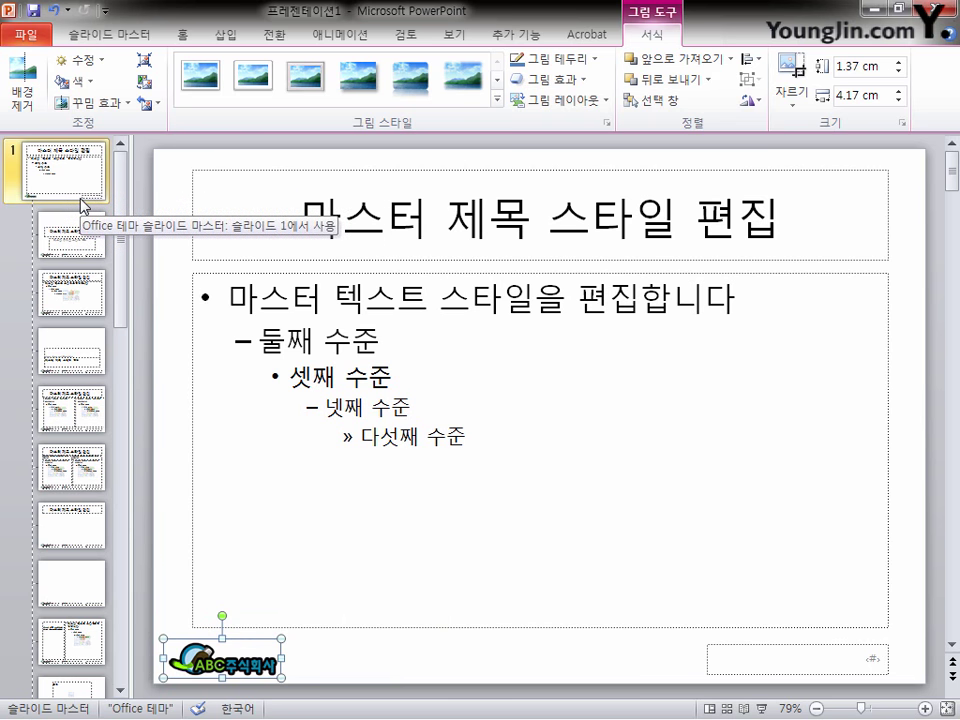
Step: On the title and content layout, shift the slide number placeholder toward the slide's right edge and set its font colour to black
click(83, 305)
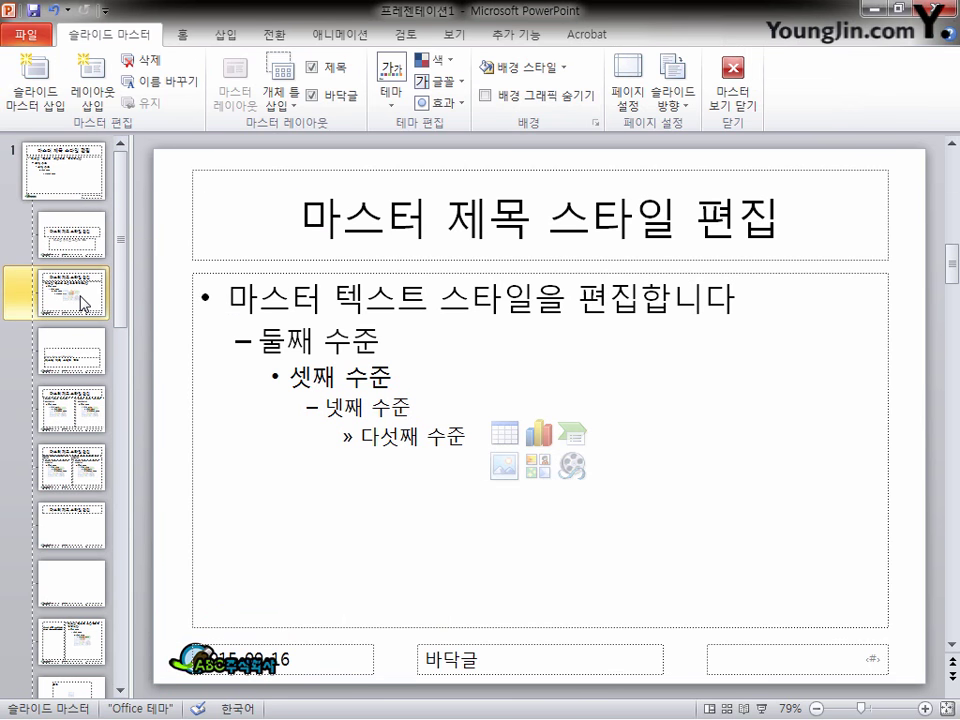
mouse_move(864, 677)
mouse_down()
mouse_move(838, 673)
mouse_move(877, 679)
mouse_up()
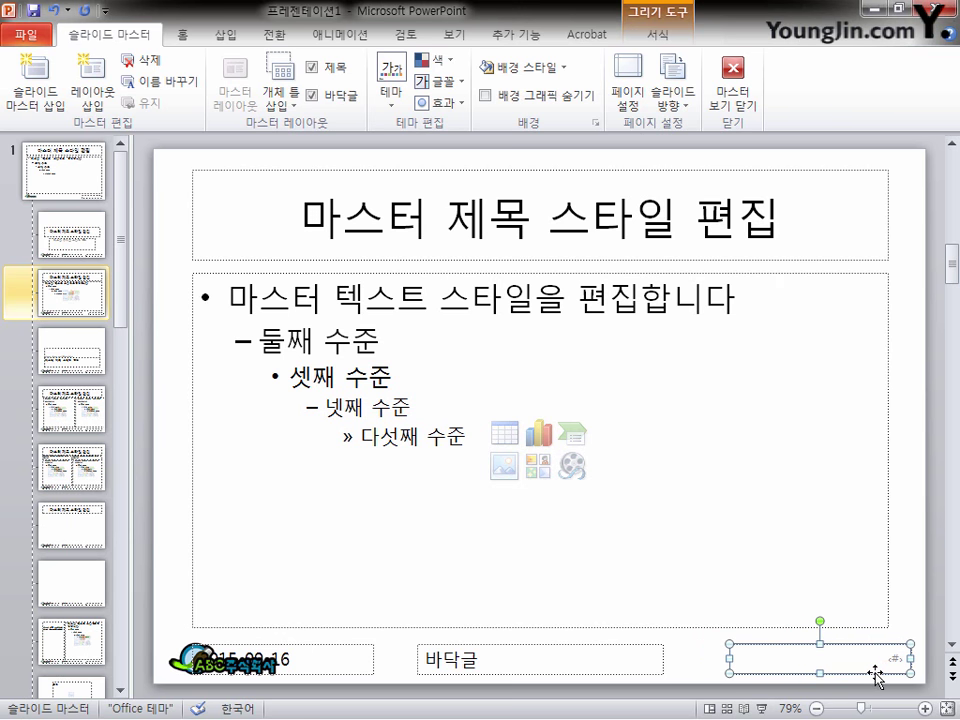
key(Right)
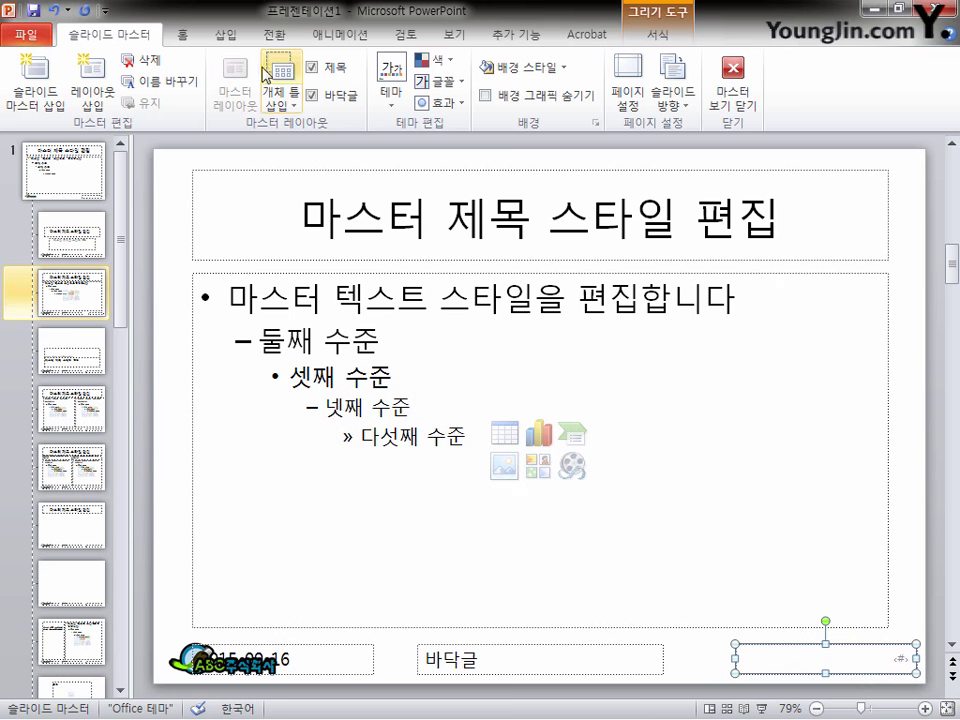
click(187, 40)
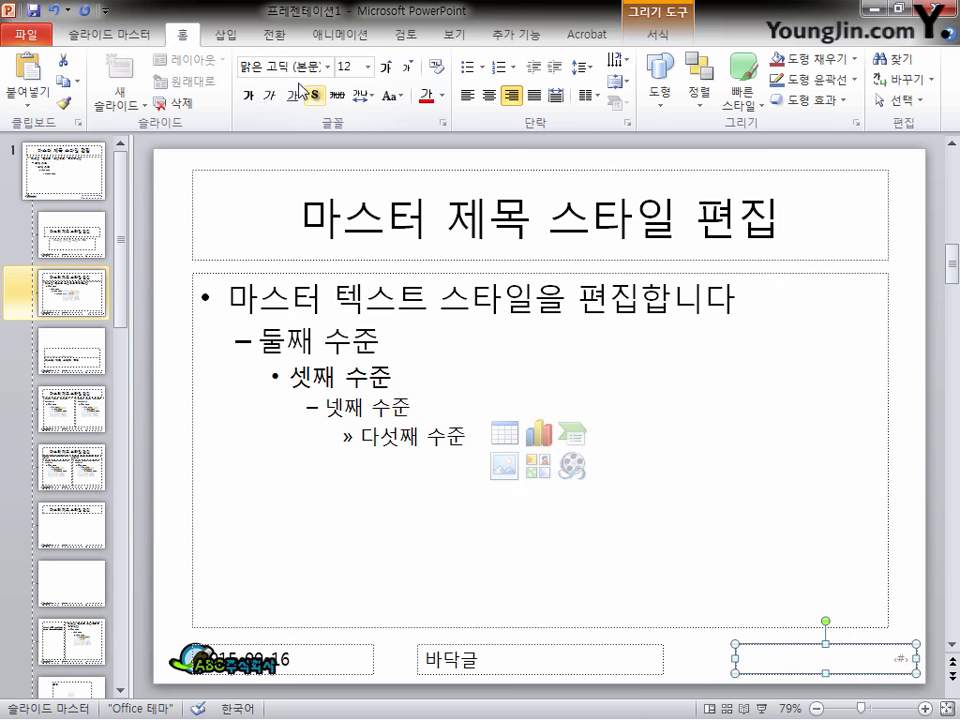
click(441, 96)
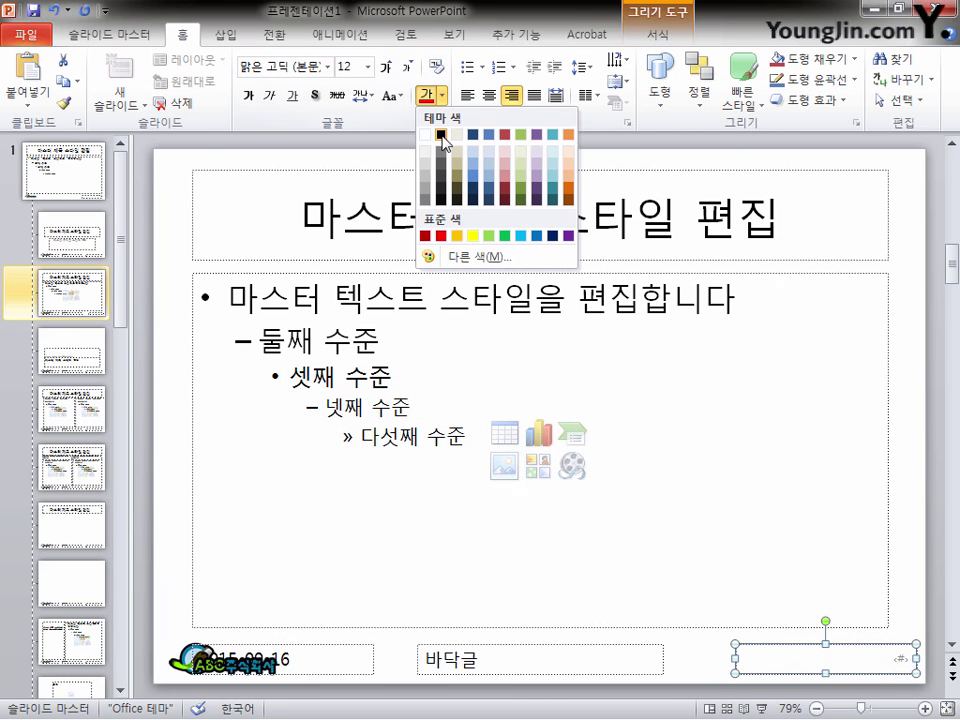
click(441, 135)
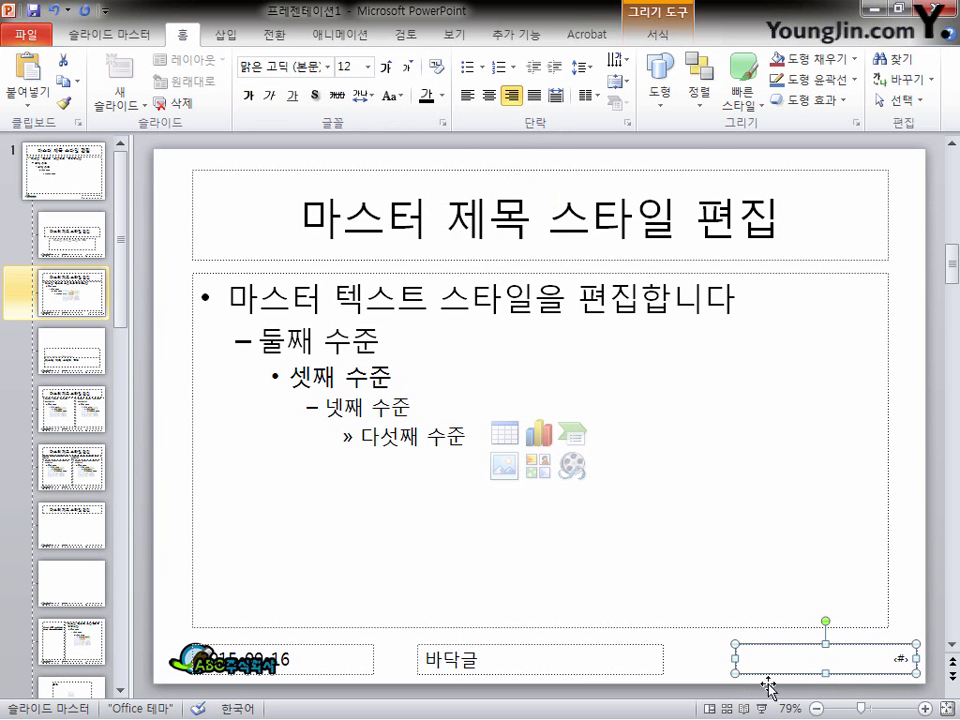
Step: Turn on slide numbers, exclude them from the title slide, and apply the header and footer settings to all slides
click(226, 34)
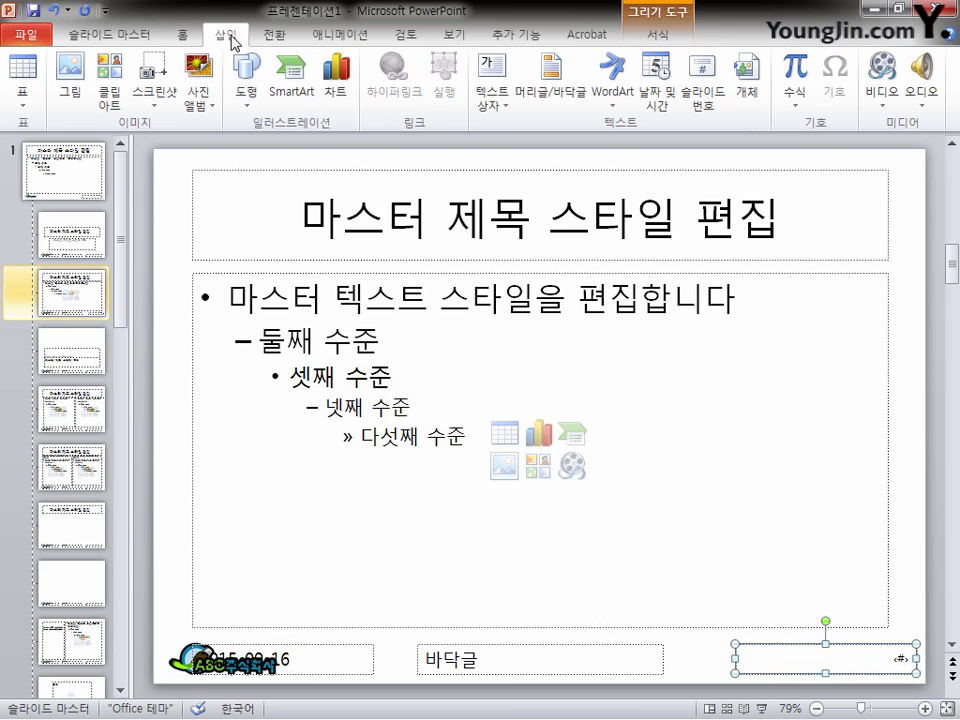
click(553, 98)
drag(367, 260, 510, 212)
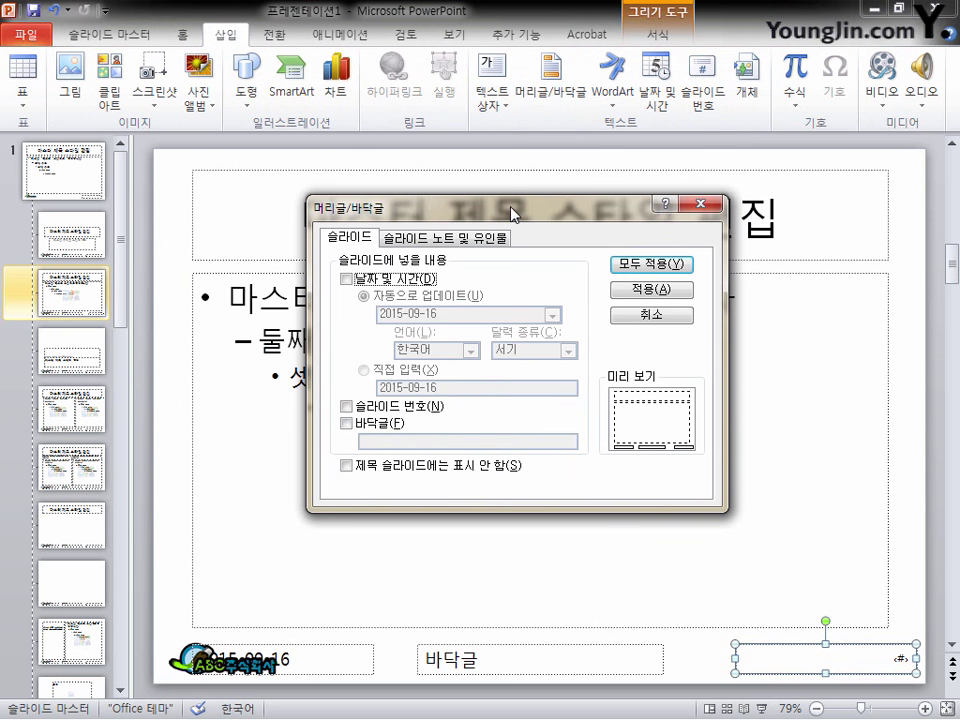
click(348, 407)
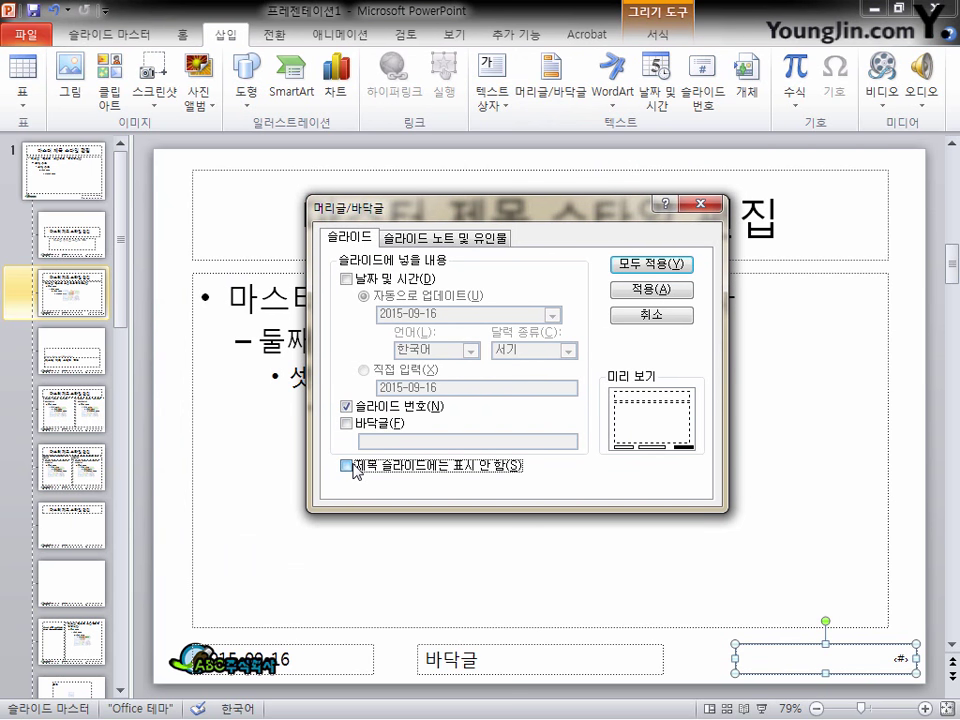
click(350, 466)
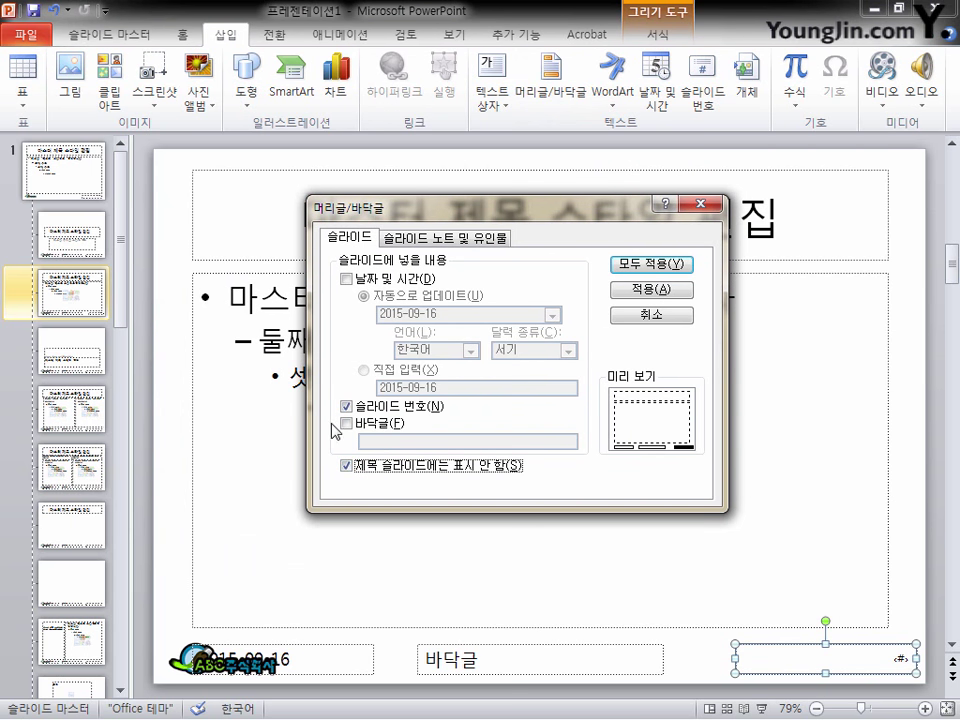
click(663, 266)
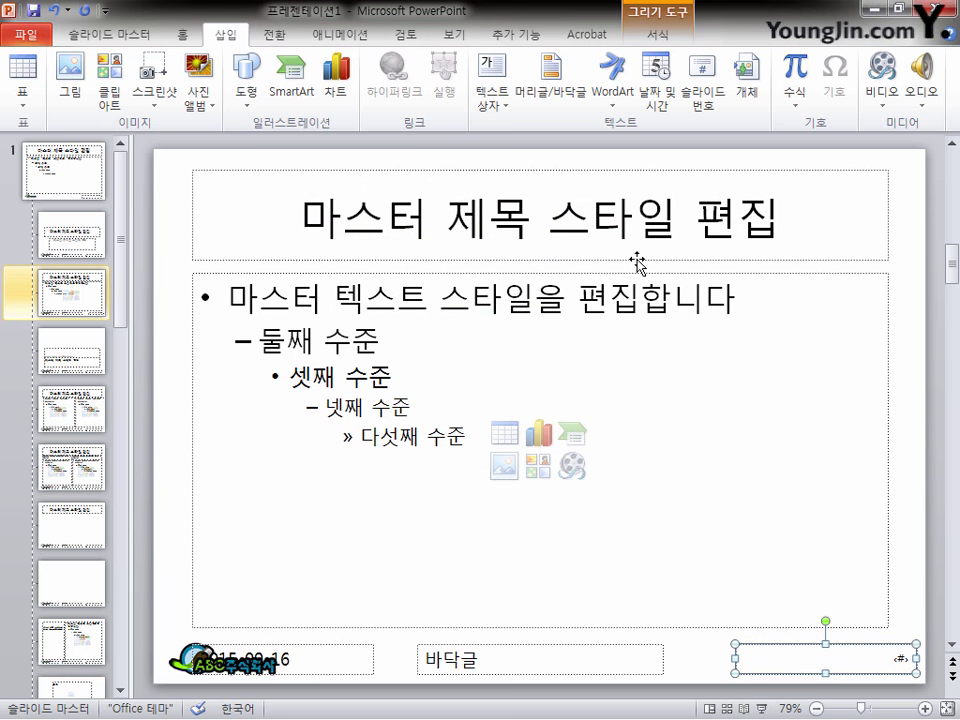
Step: Draw overlapping pink and pale yellow horizontal scroll shapes across the top of the slide master, the yellow one about 2.52 cm by 26.8 cm
click(97, 188)
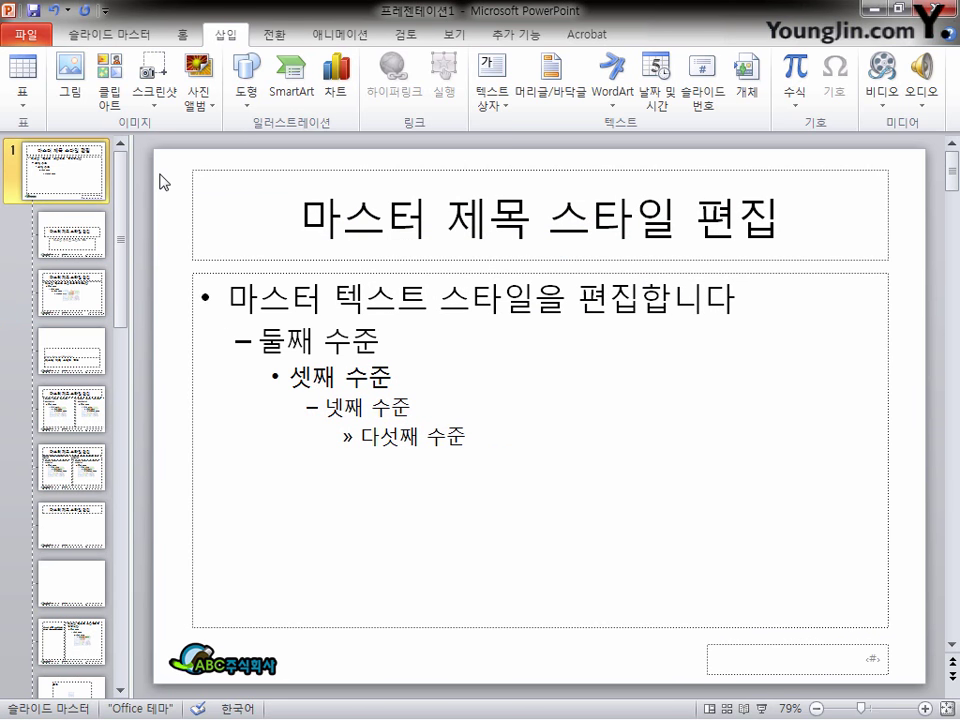
click(249, 88)
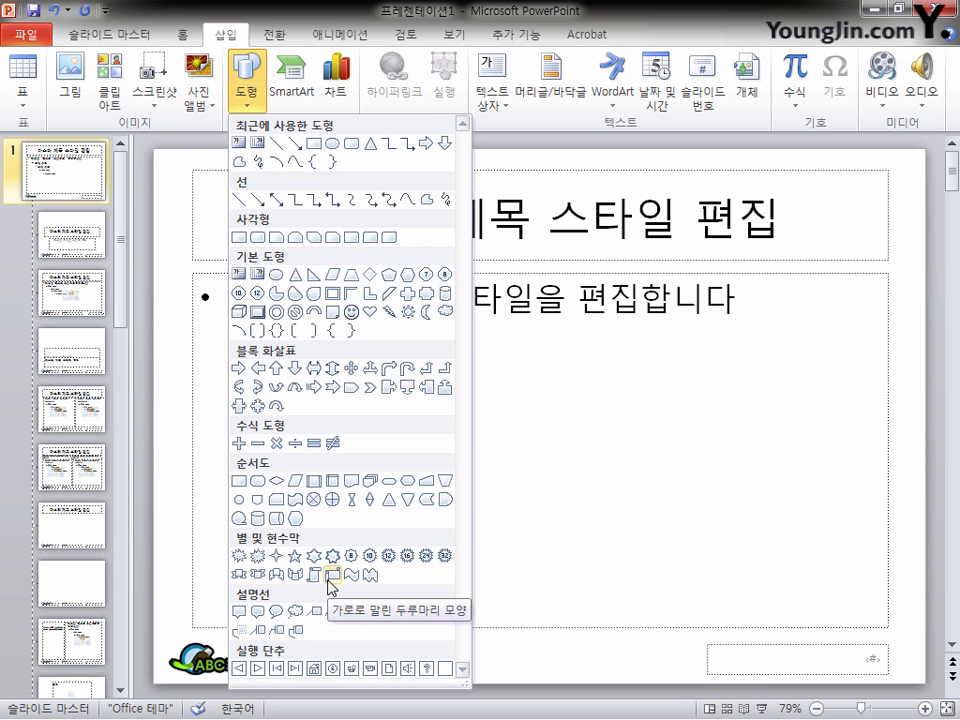
click(637, 19)
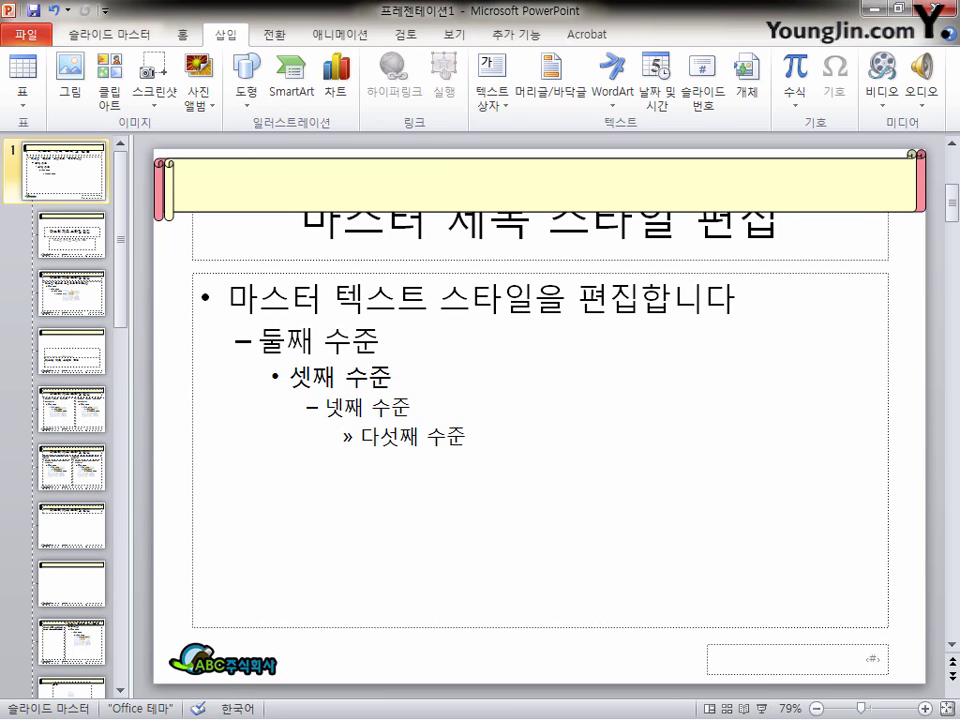
Step: Set the outline weight of the pale yellow scroll shape on the slide master to ¾ pt
click(154, 199)
click(185, 196)
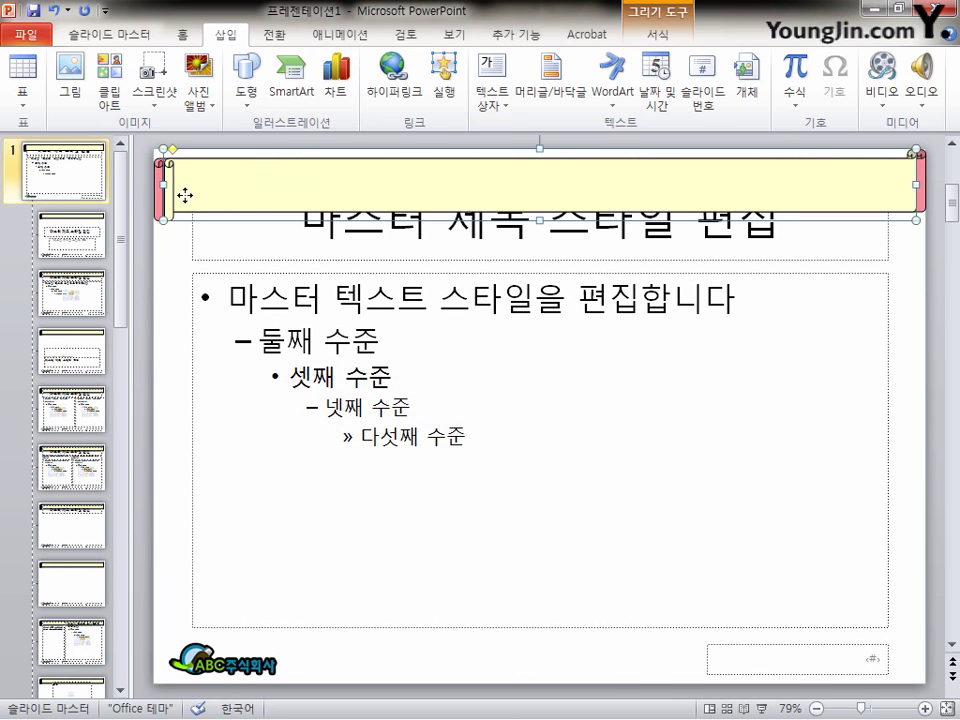
click(652, 36)
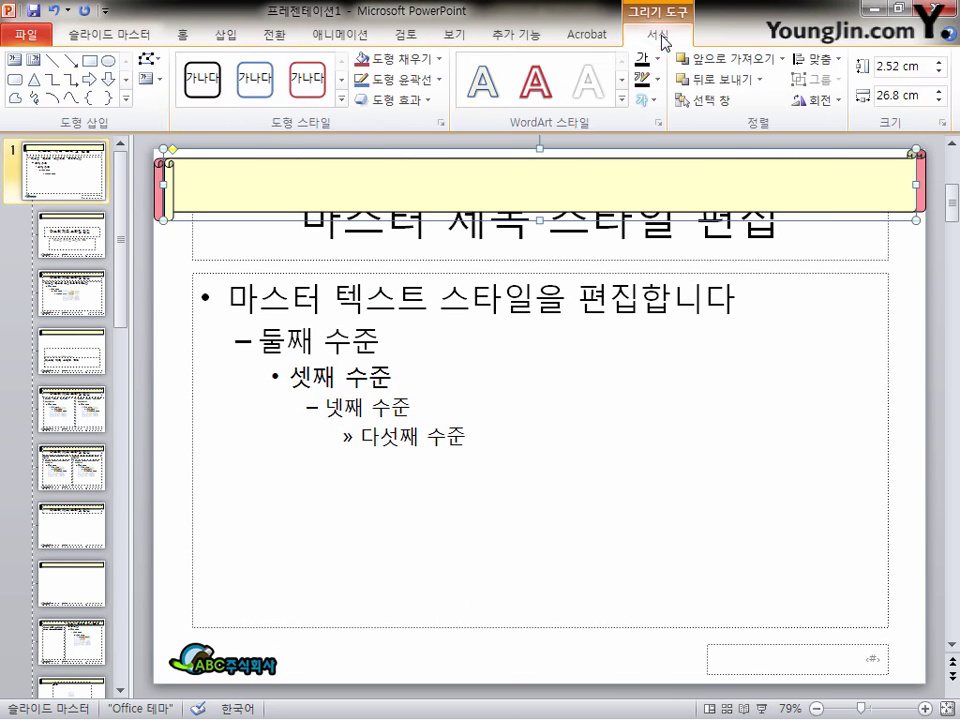
click(436, 82)
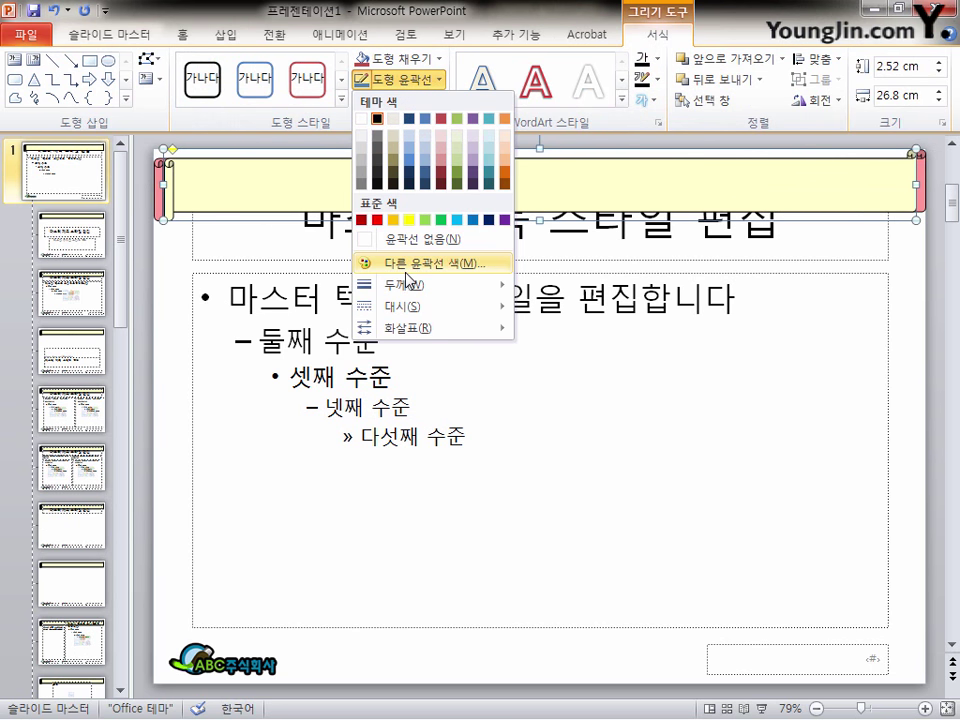
mouse_move(438, 288)
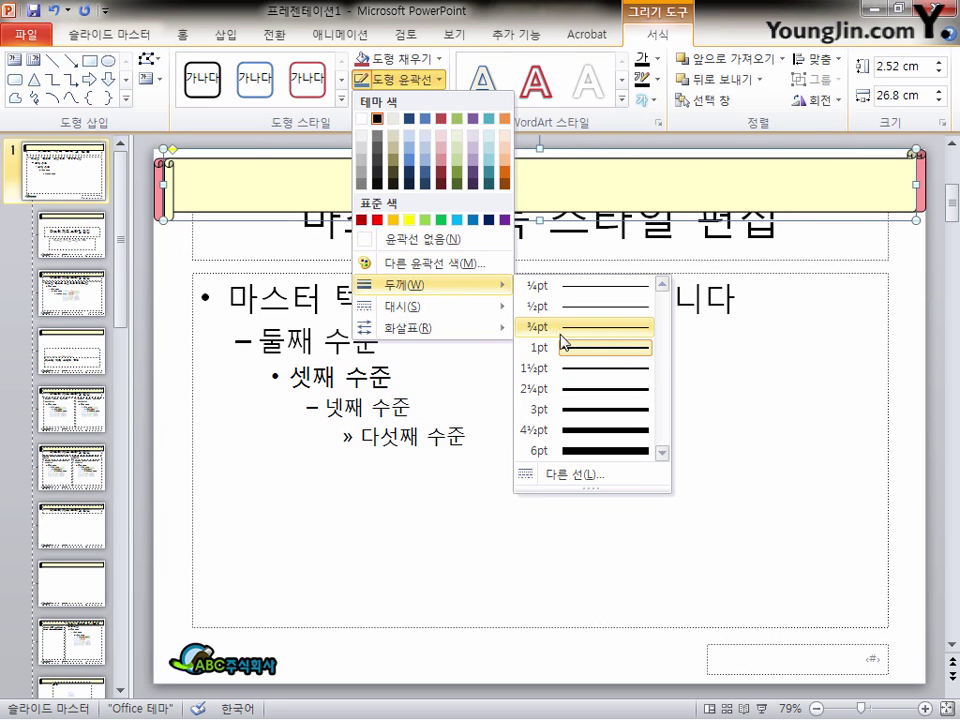
click(589, 330)
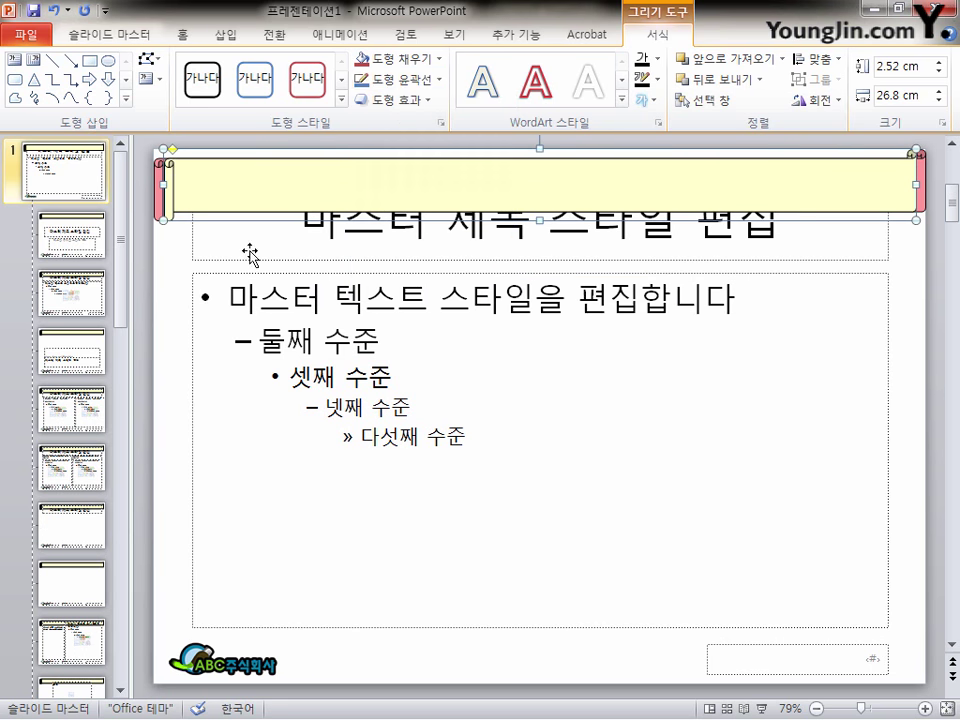
click(169, 244)
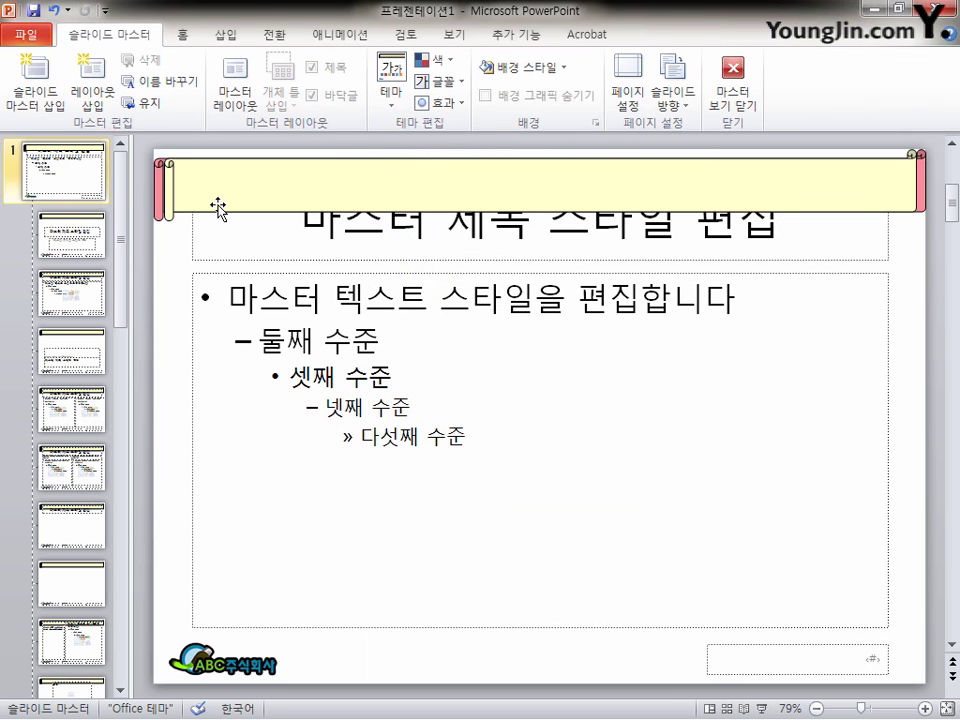
Step: Bring the master title placeholder to the front and fit it over the scroll banner, about 1.8 cm high and 27.52 cm wide
click(543, 261)
right_click(547, 262)
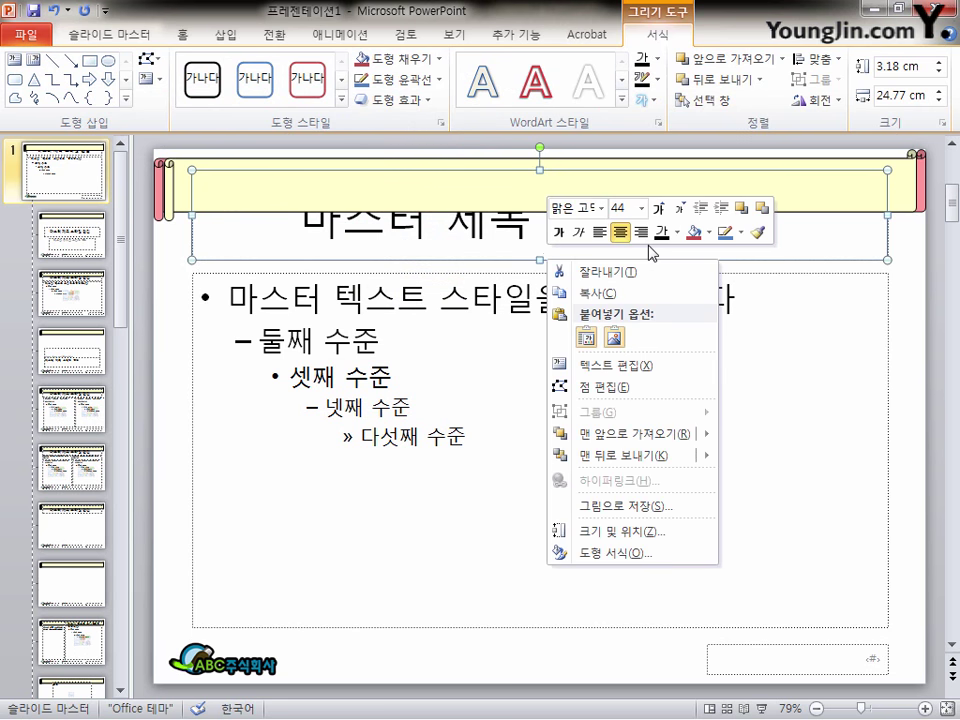
mouse_move(648, 445)
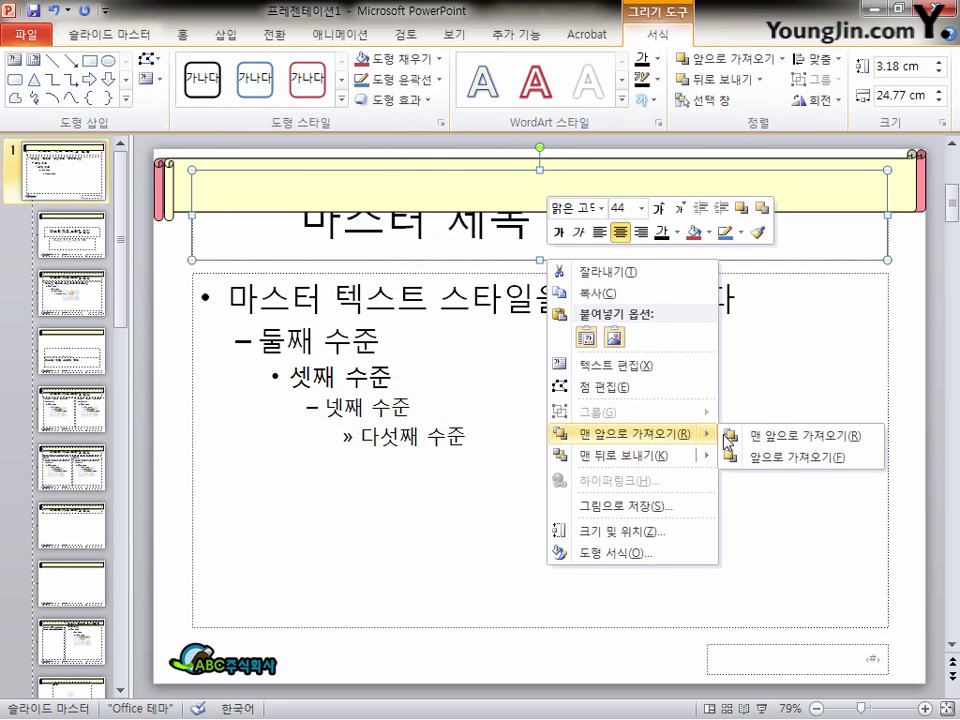
click(774, 438)
drag(201, 170, 153, 157)
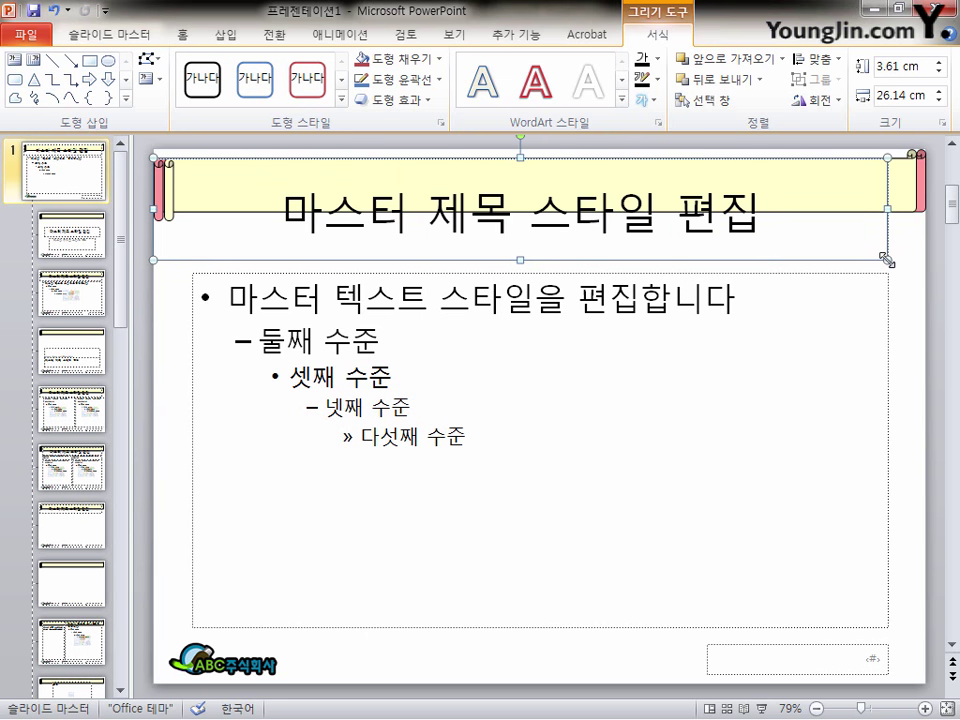
drag(888, 260, 925, 210)
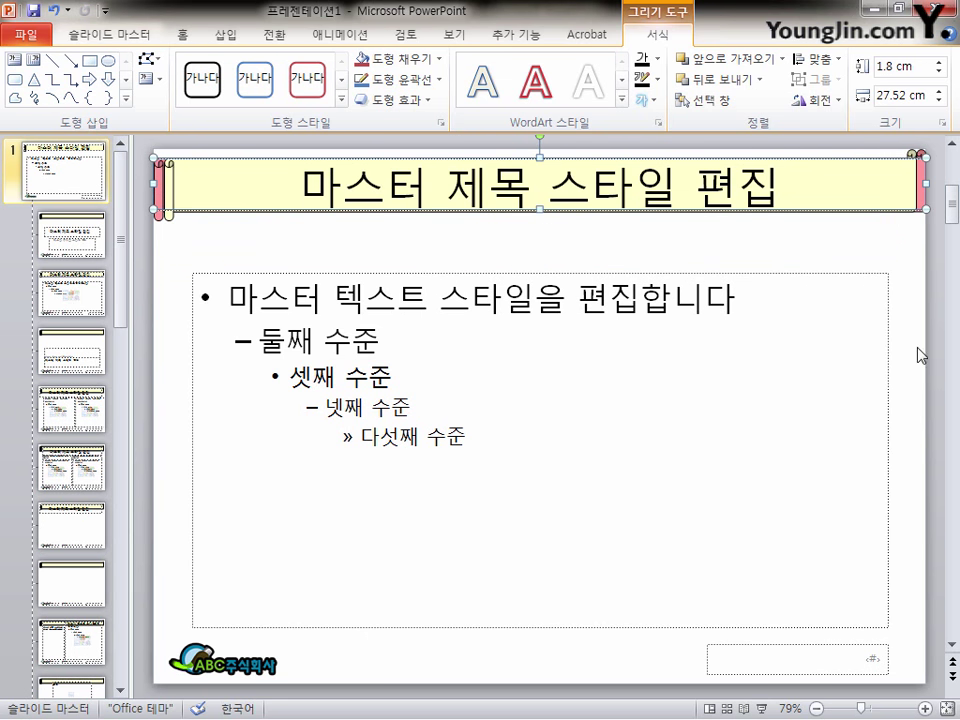
Step: Set the master title text to font size 40 and the standard blue colour
click(190, 36)
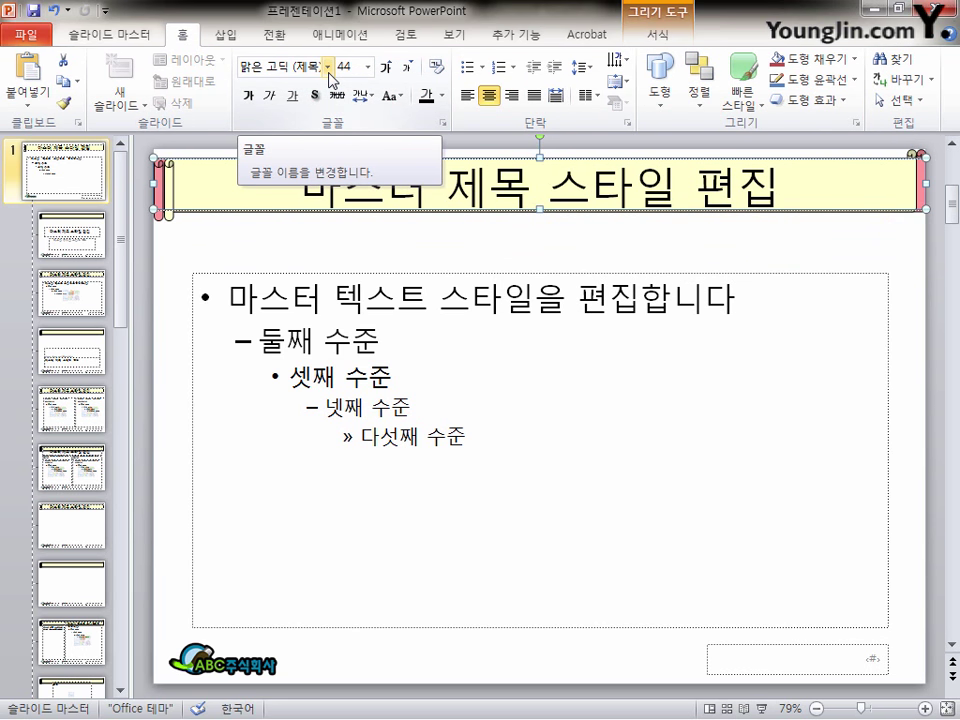
click(409, 67)
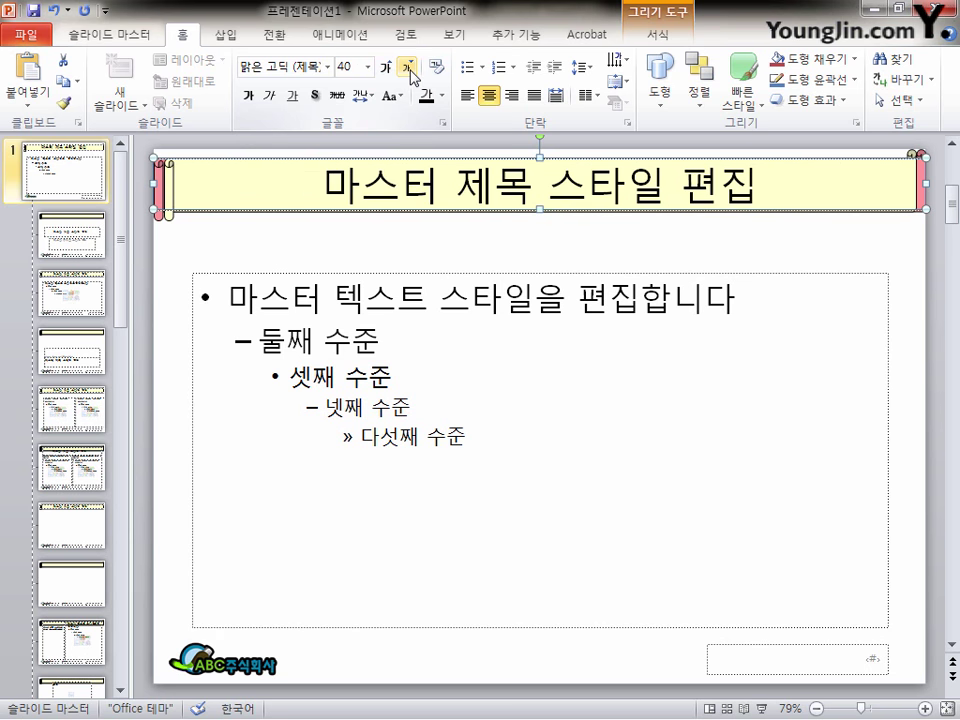
click(441, 96)
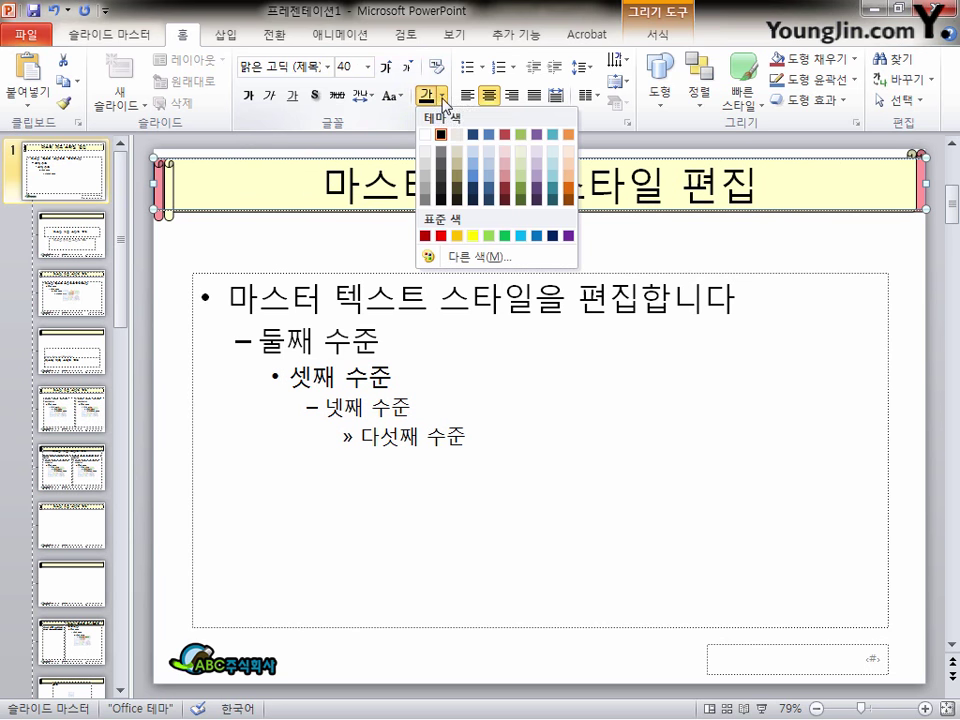
click(536, 236)
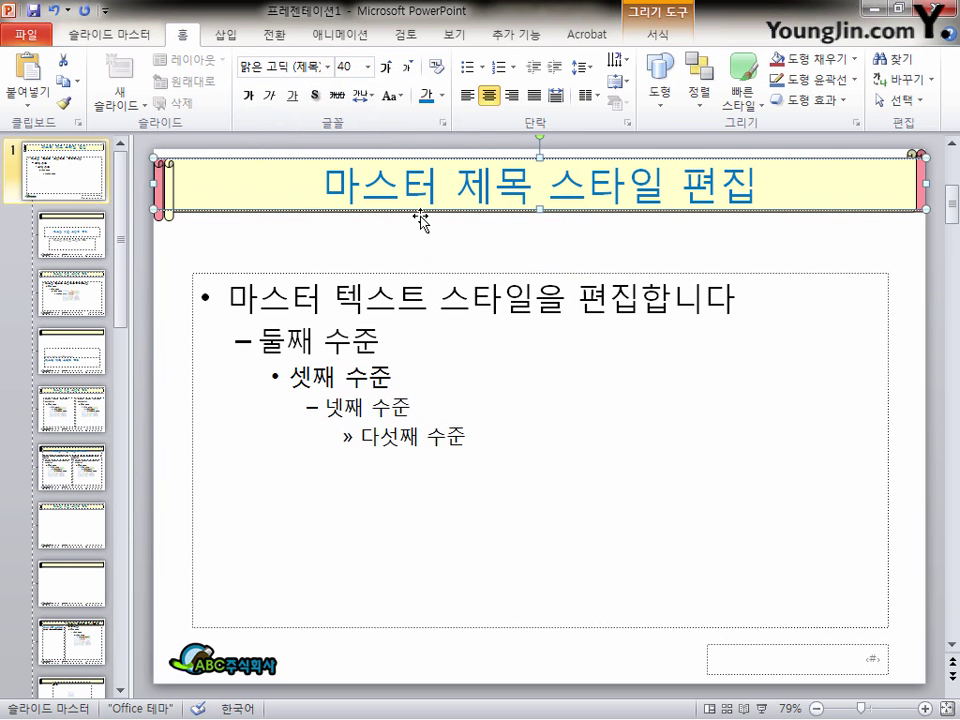
Step: Hide the background graphics on the title slide layout
click(86, 240)
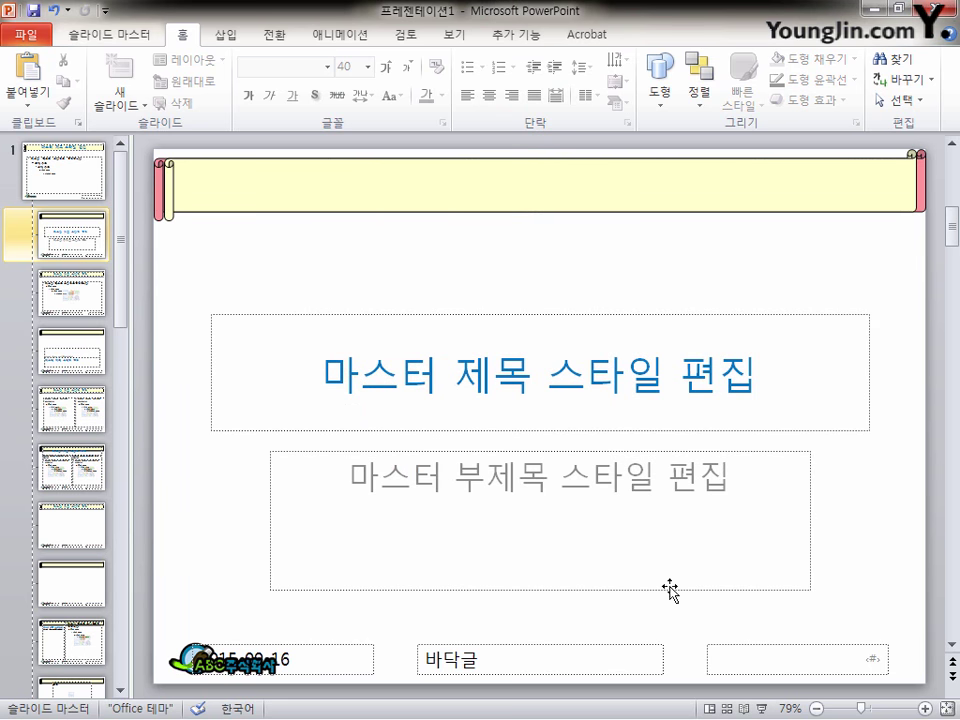
drag(195, 293, 893, 628)
click(429, 261)
click(138, 40)
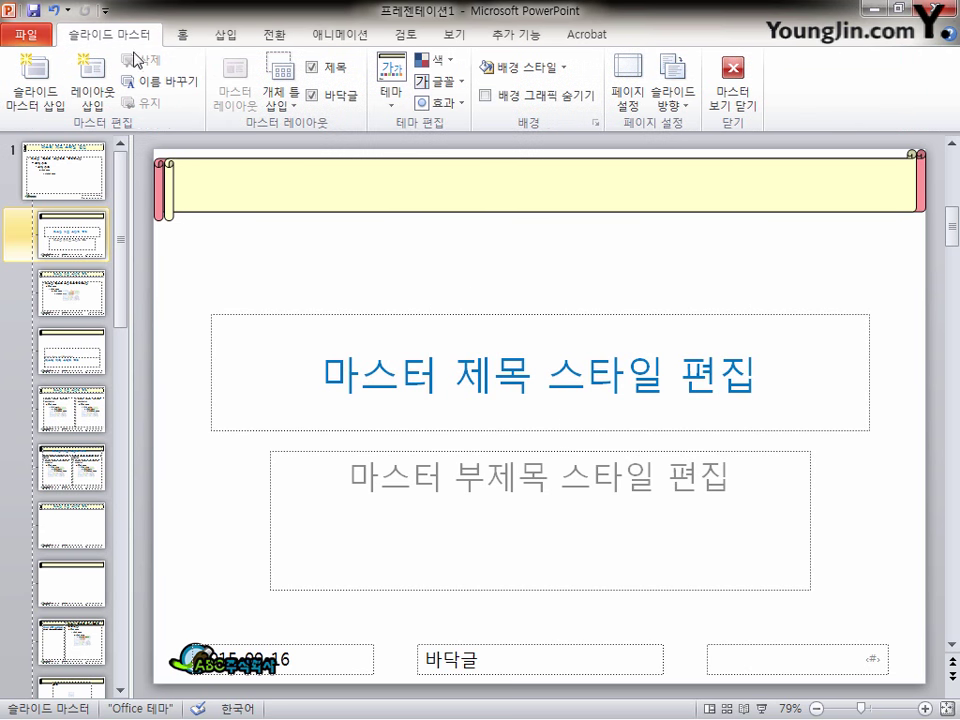
click(484, 97)
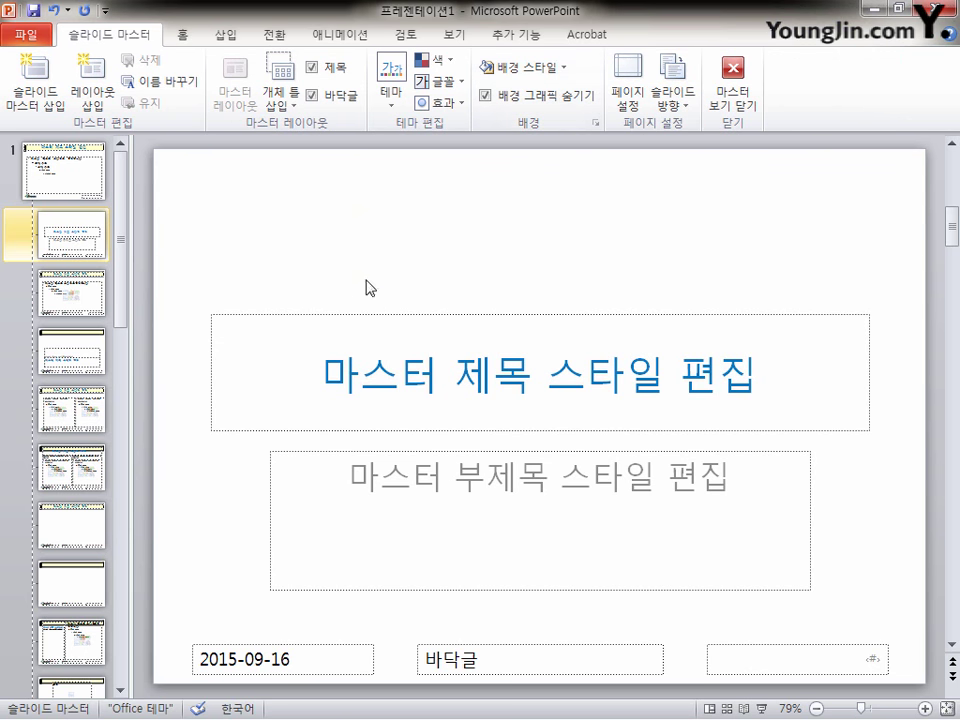
Step: Copy the company logo from the slide master and close the master view
click(30, 150)
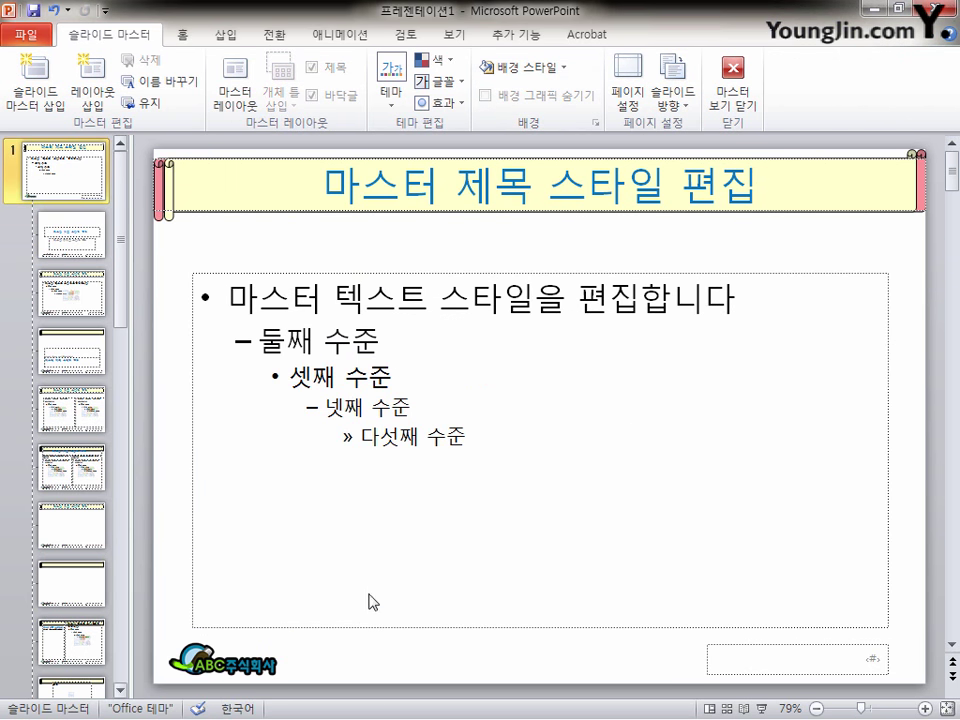
click(242, 657)
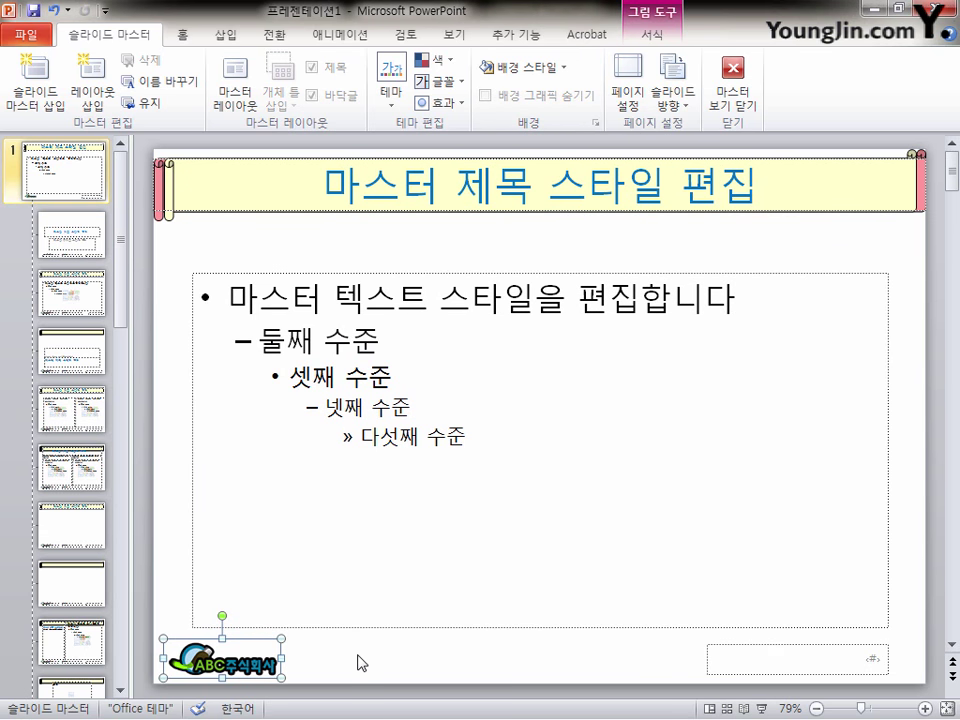
click(280, 261)
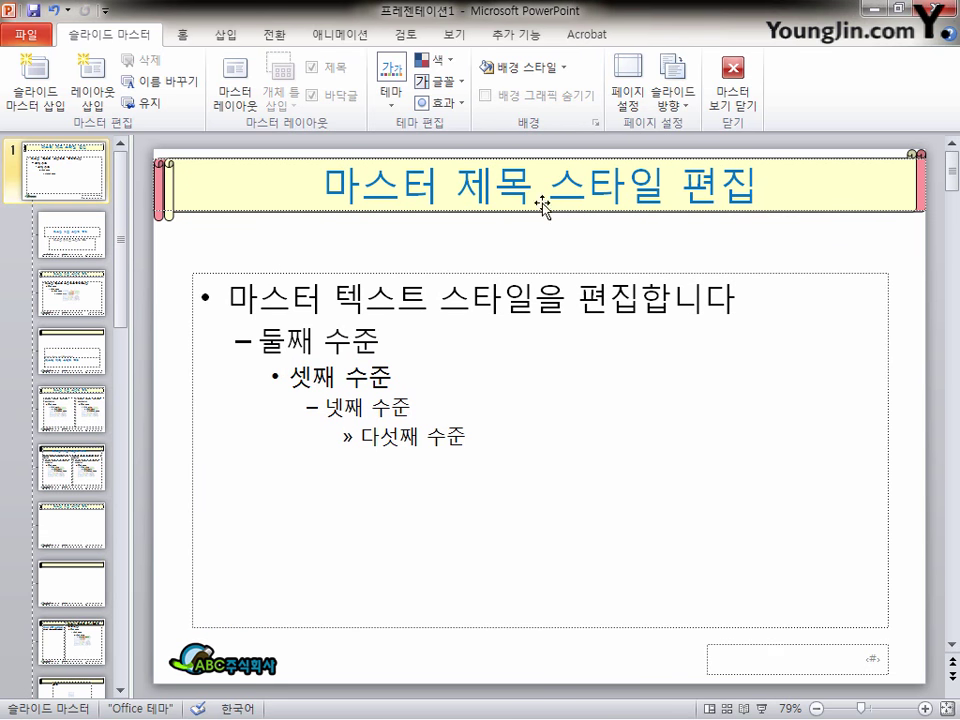
click(737, 85)
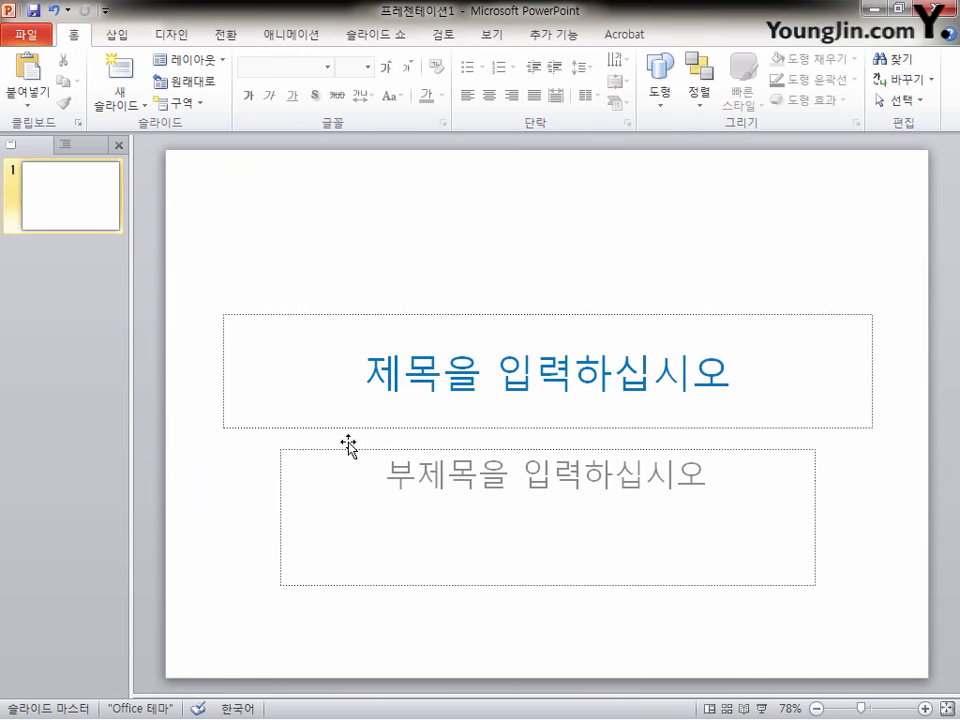
Step: Add five title and content slides after the title slide
click(75, 223)
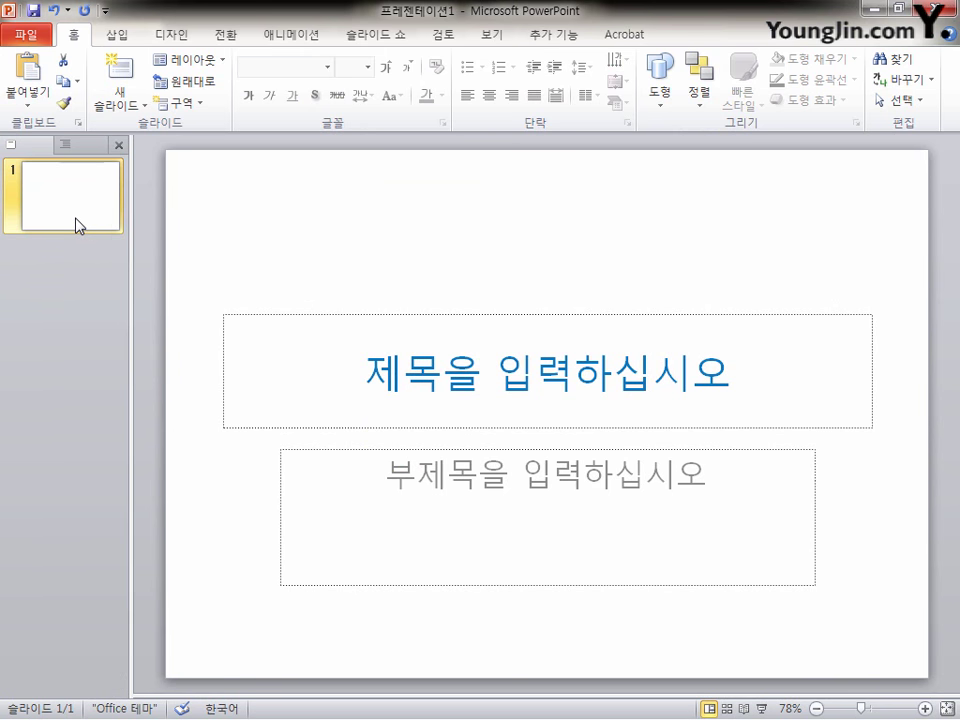
key(Return)
key(Return)
key(Return)
key(Return)
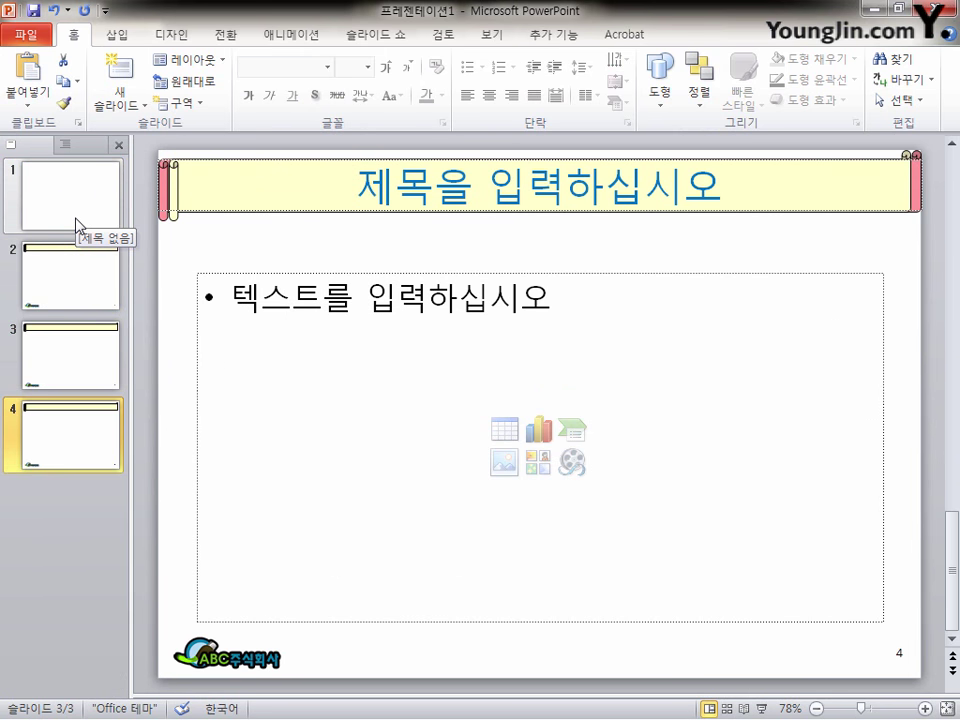
key(Return)
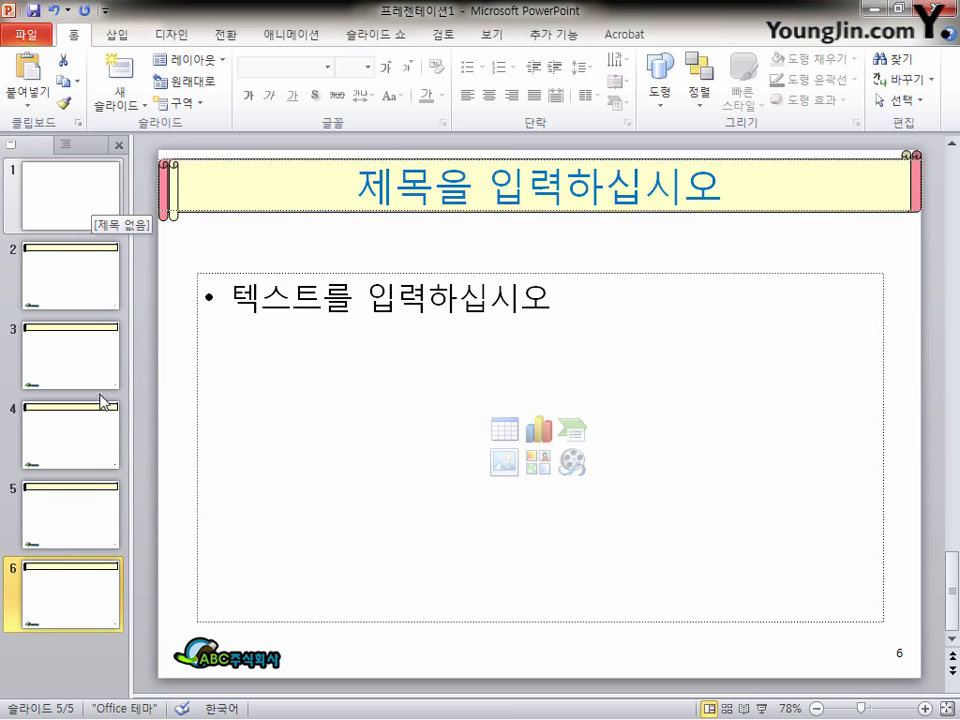
Step: Delete the title and subtitle placeholders from slide 1
click(71, 219)
click(278, 235)
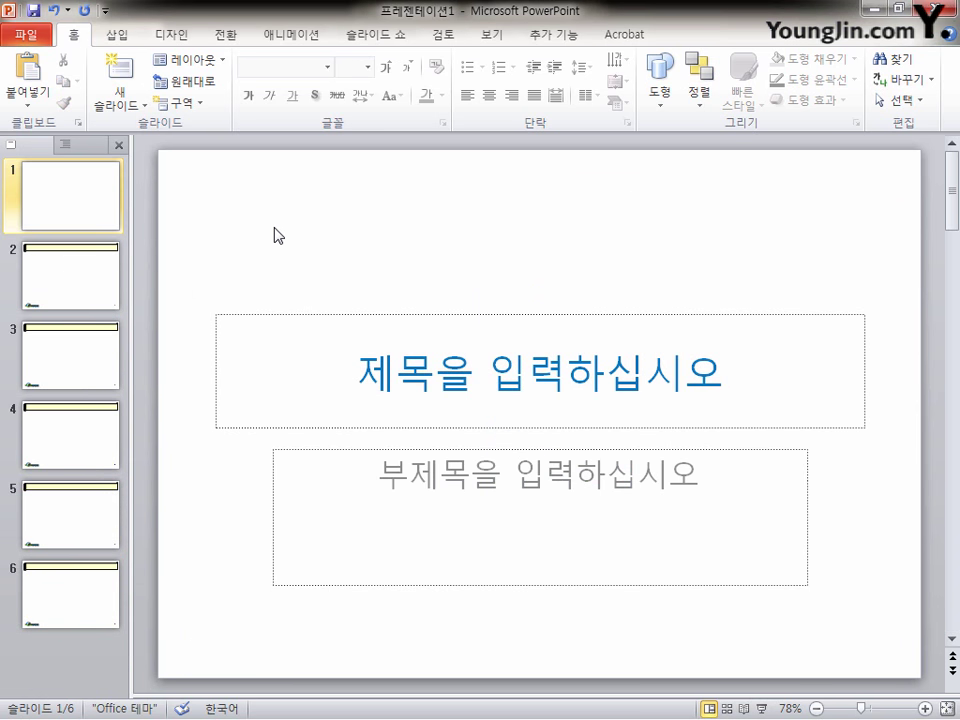
drag(199, 255, 894, 617)
key(Delete)
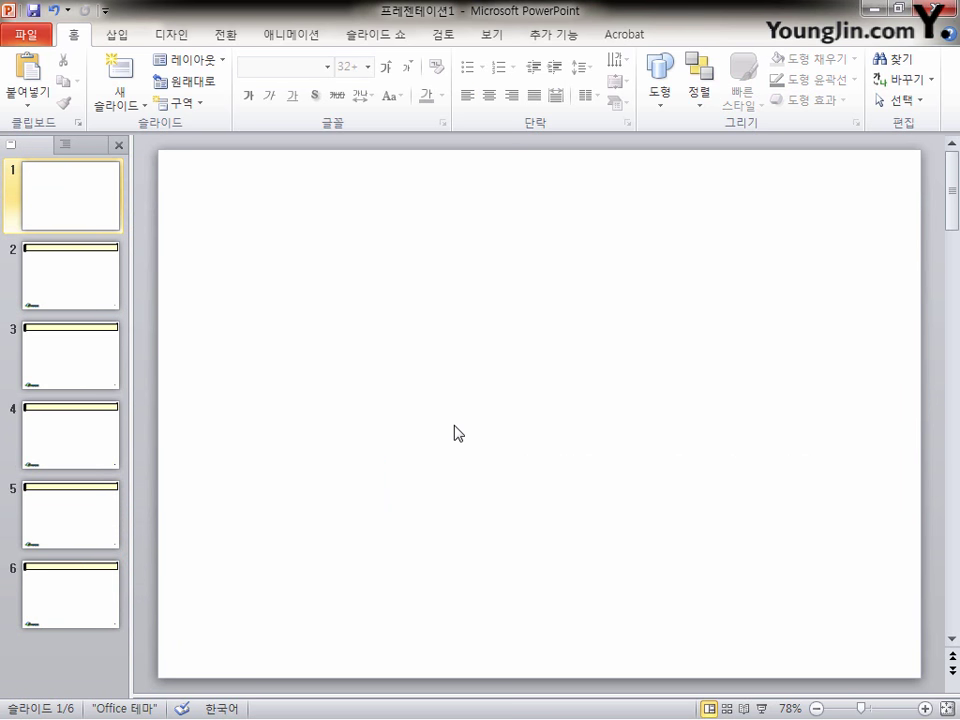
Step: Paste the company logo onto slide 1, then enlarge and position it near the slide's upper-left corner
key(ctrl+v)
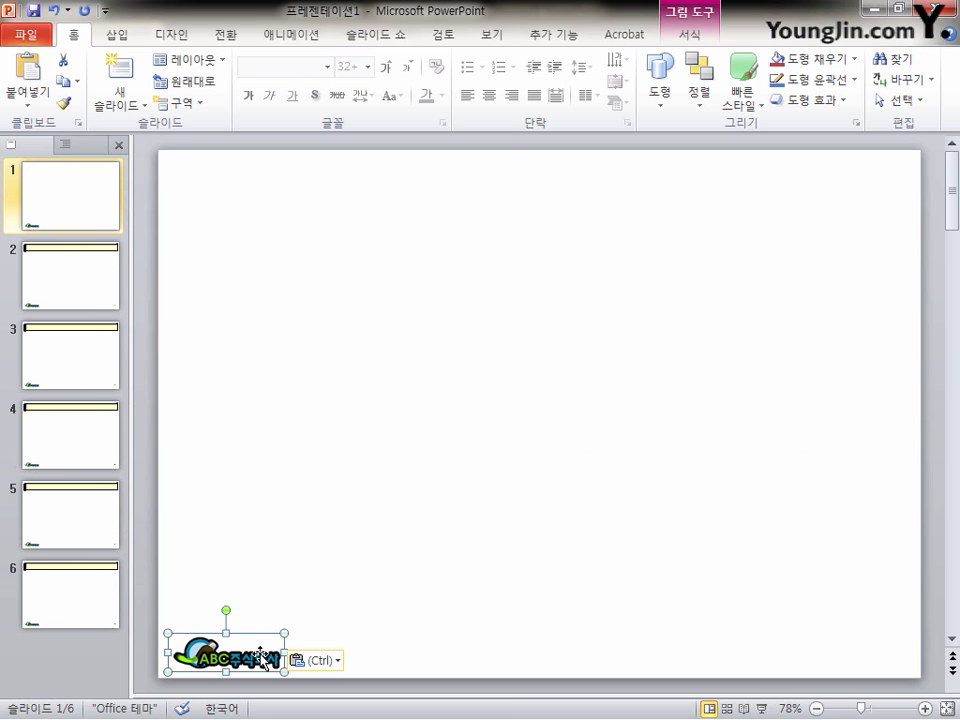
drag(260, 660, 296, 223)
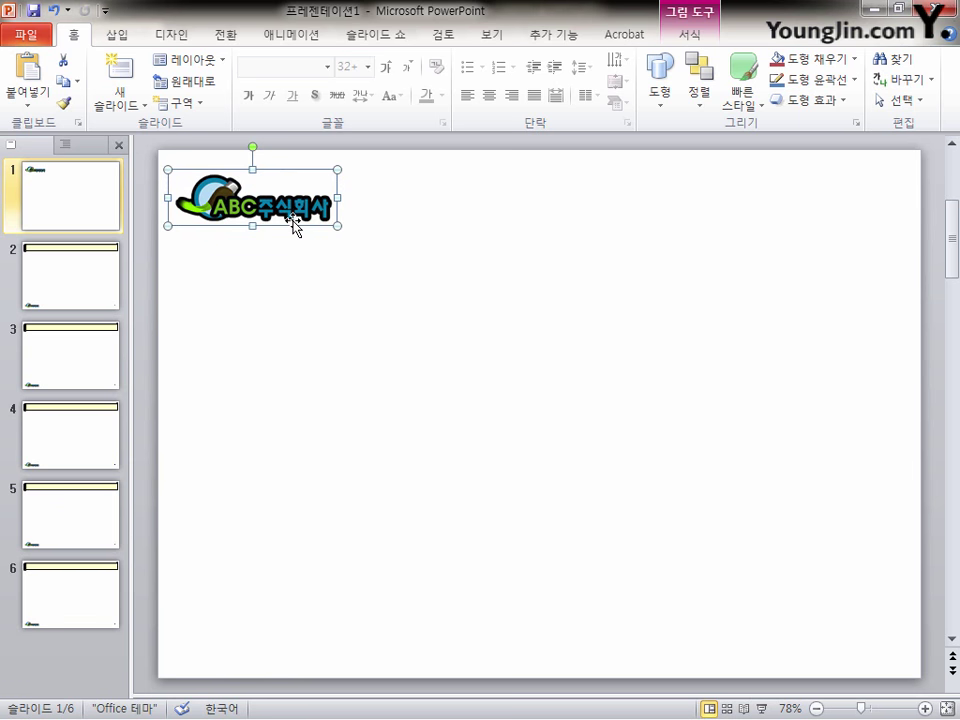
key(Right)
key(Right)
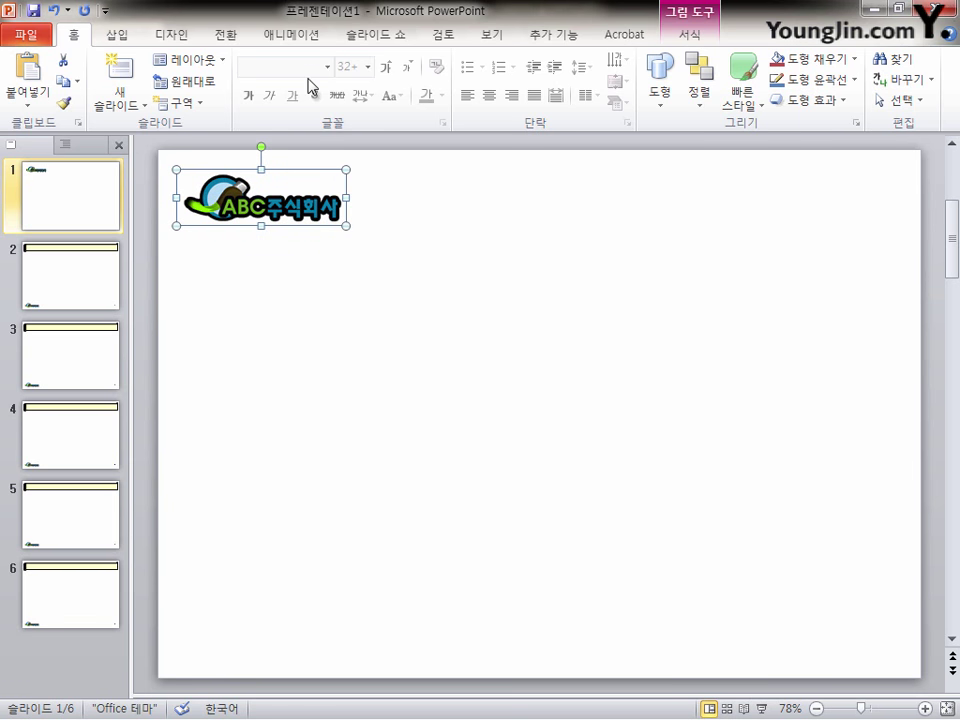
Step: Save the presentation in the ITQ documents folder, naming the file with the candidate number and full name joined by a hyphen
click(35, 13)
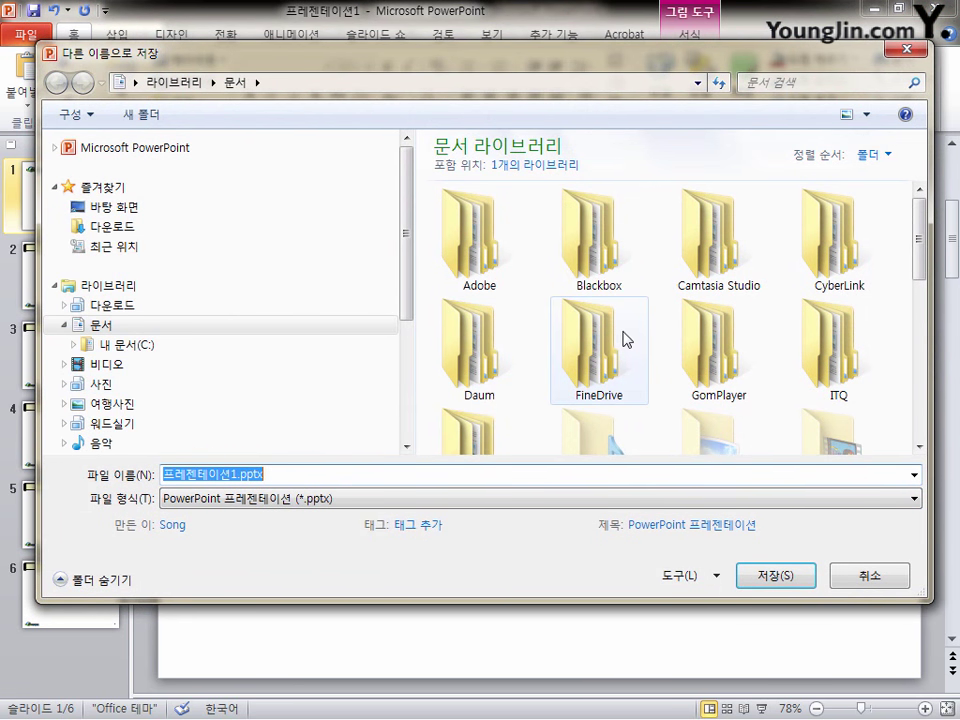
double_click(836, 330)
click(275, 477)
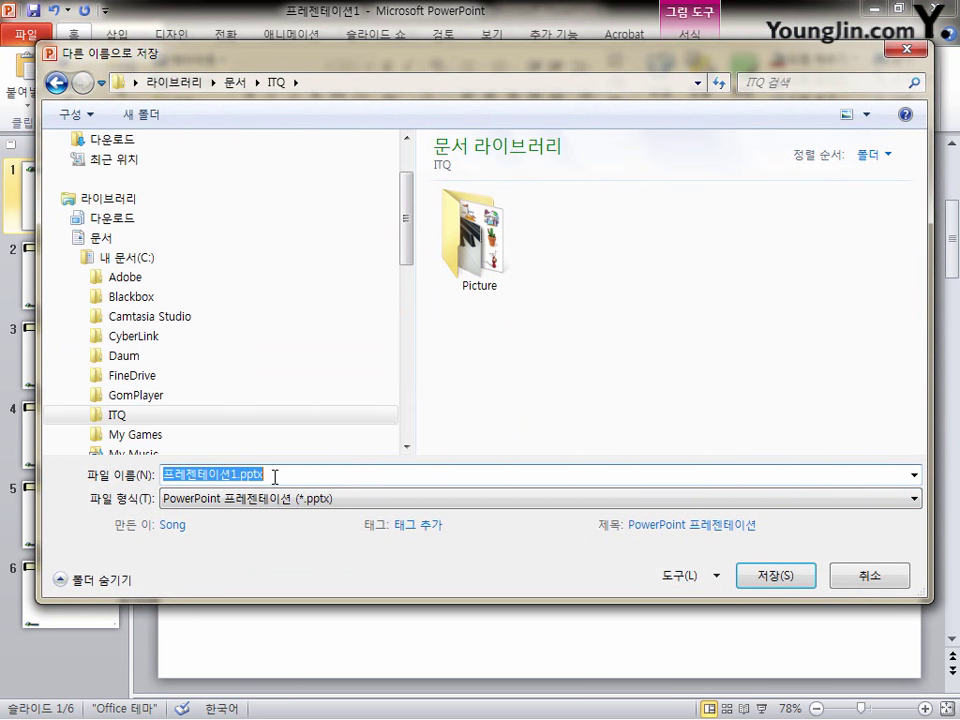
text(20161009-홍길동)
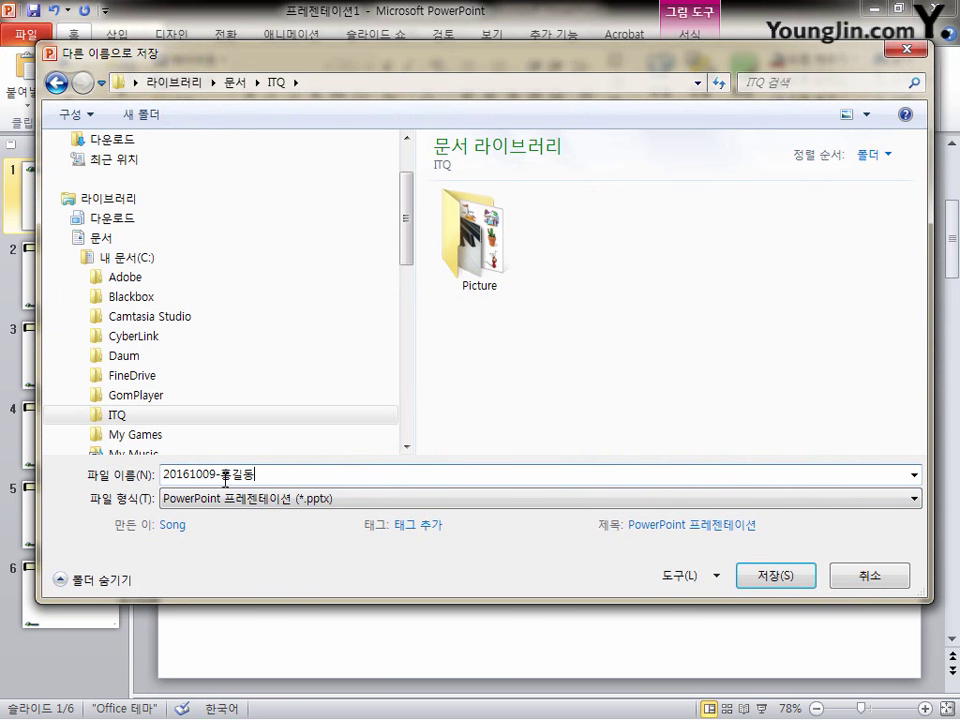
click(778, 576)
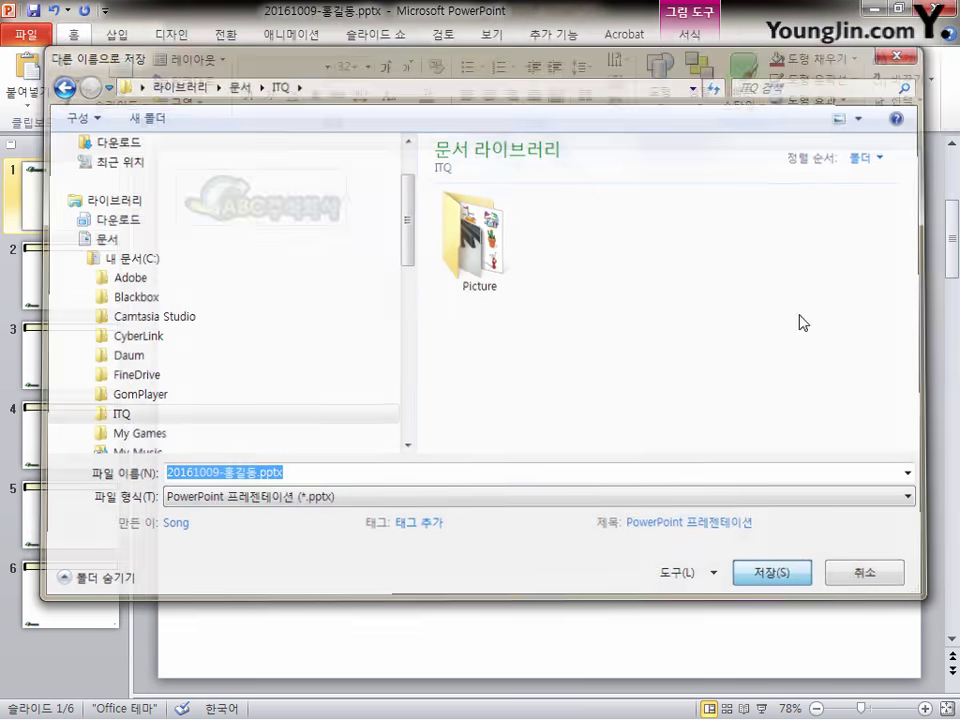
Step: Draw a chevron block arrow about 13.6 cm high and 8.8 cm wide on slide 1, below the logo
click(448, 468)
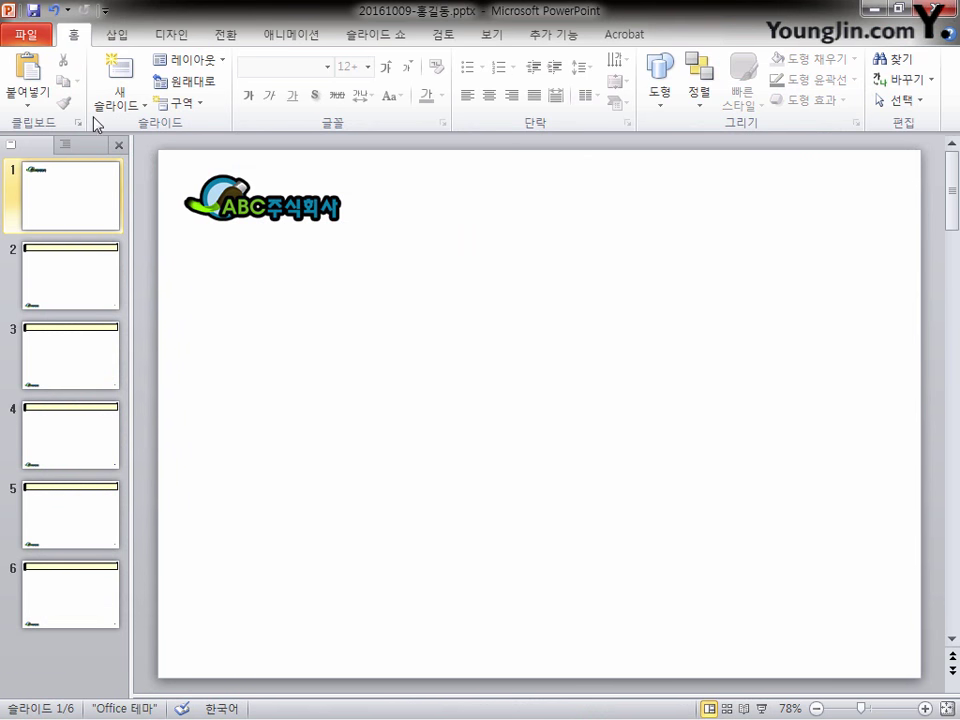
click(110, 34)
click(248, 80)
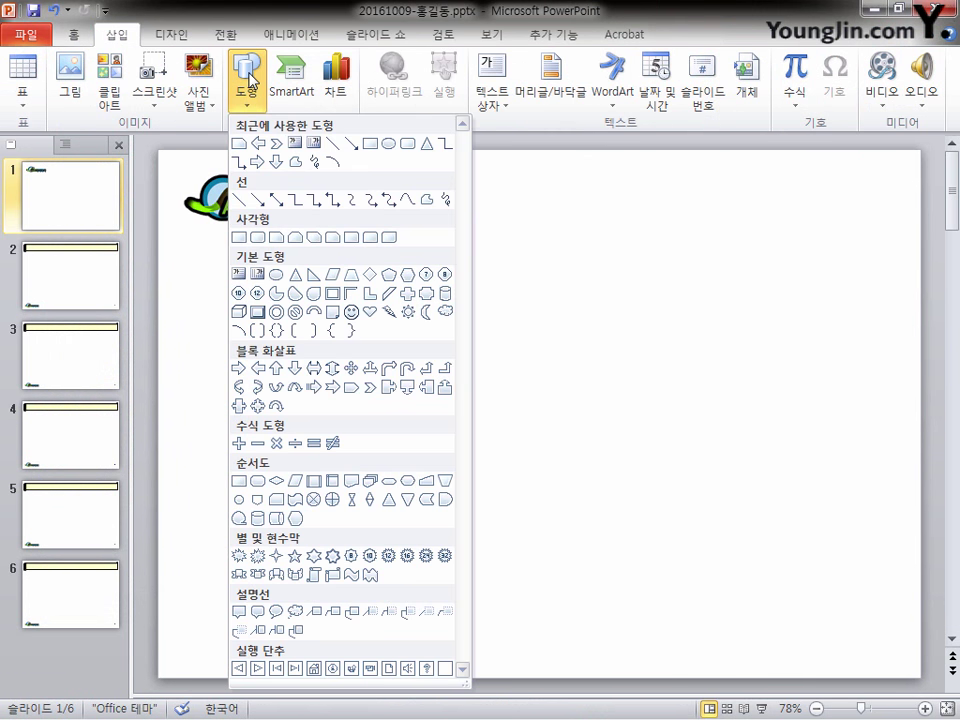
click(371, 390)
mouse_move(273, 263)
mouse_down()
mouse_move(456, 570)
mouse_move(517, 641)
mouse_up()
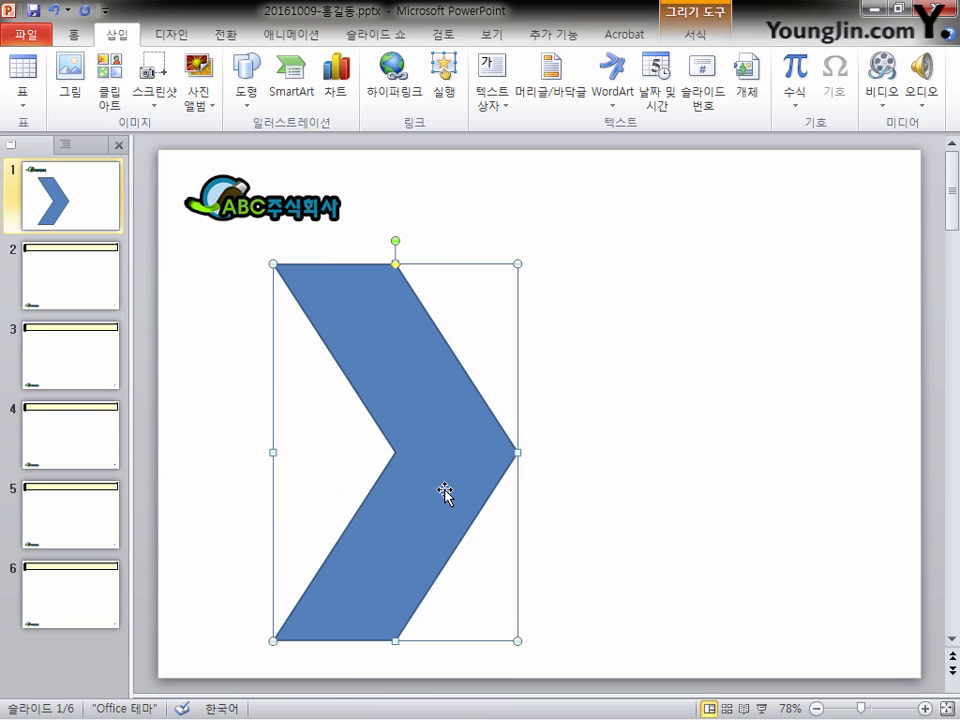
Step: Fill the chevron with the picture 그림2.jpg from the ITQ Picture folder
click(695, 36)
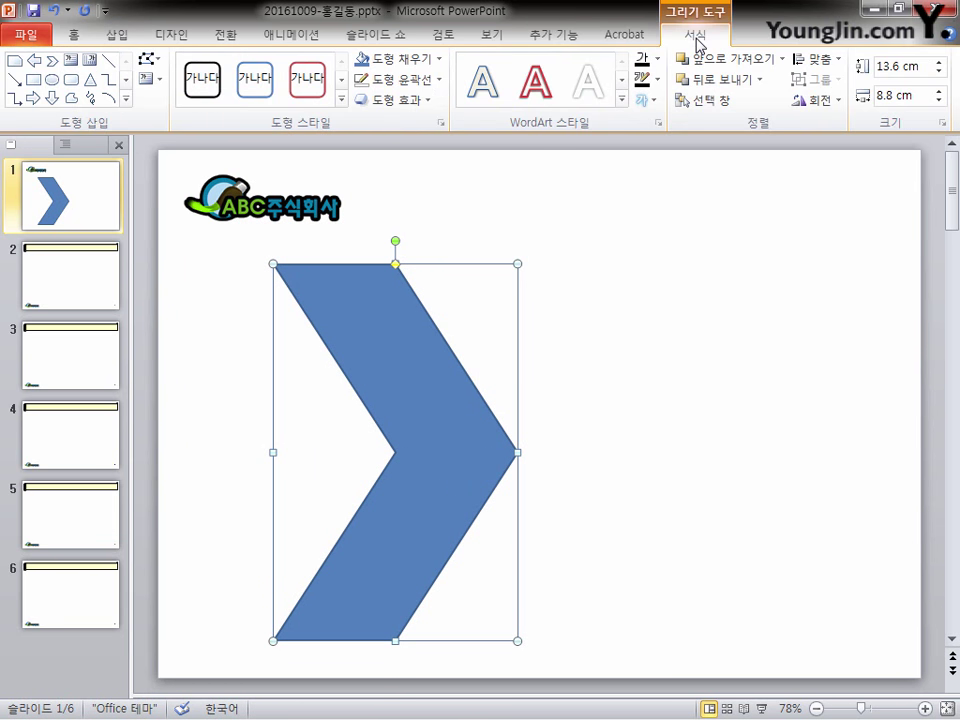
click(428, 60)
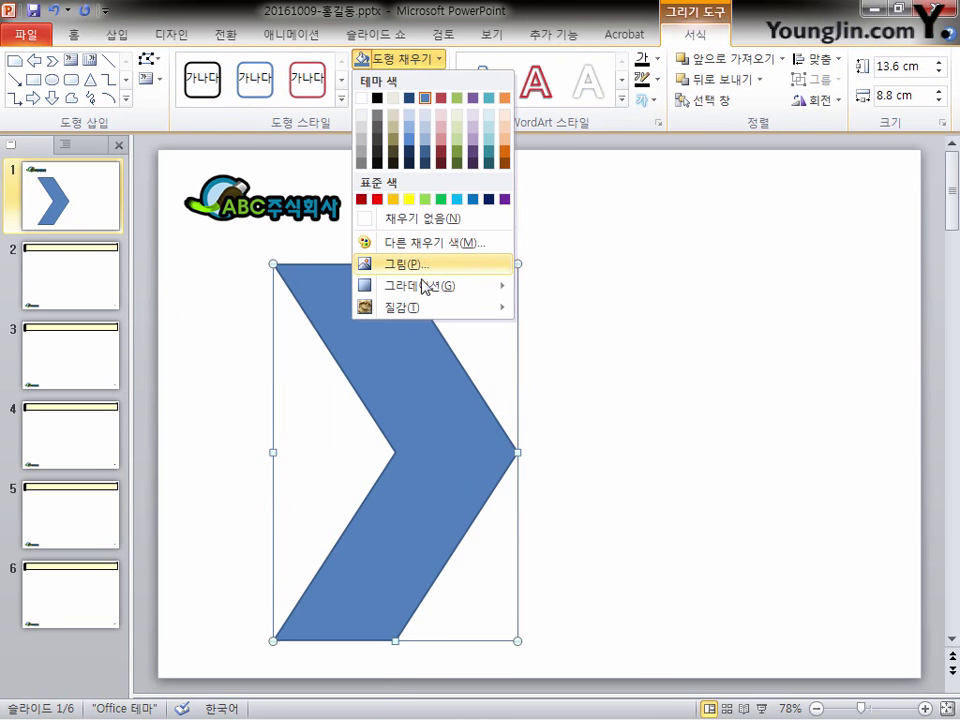
click(422, 266)
click(432, 210)
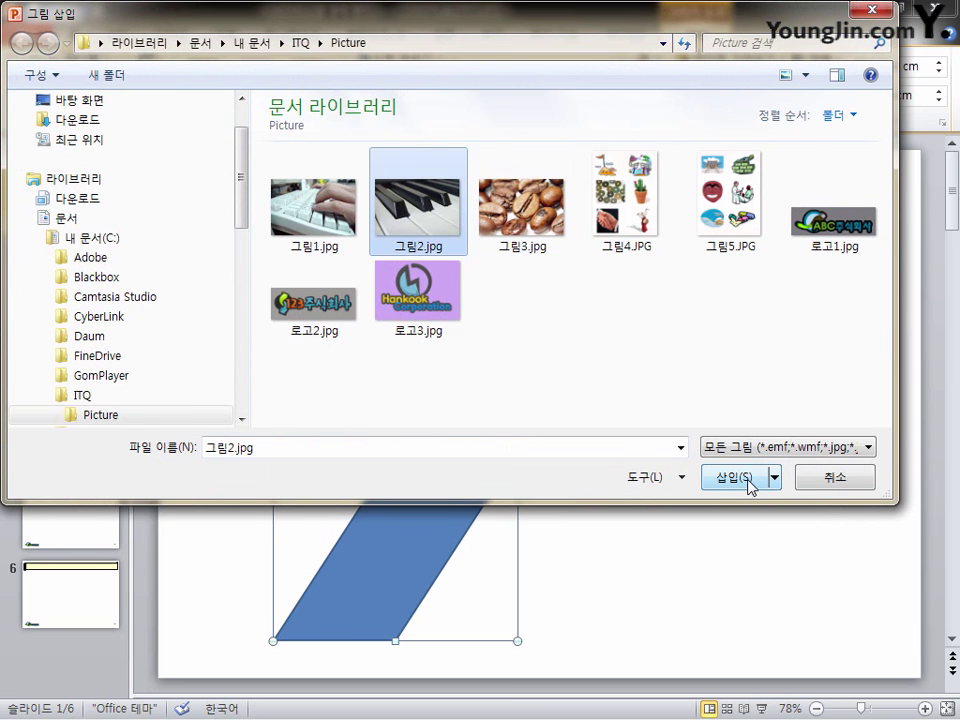
click(748, 480)
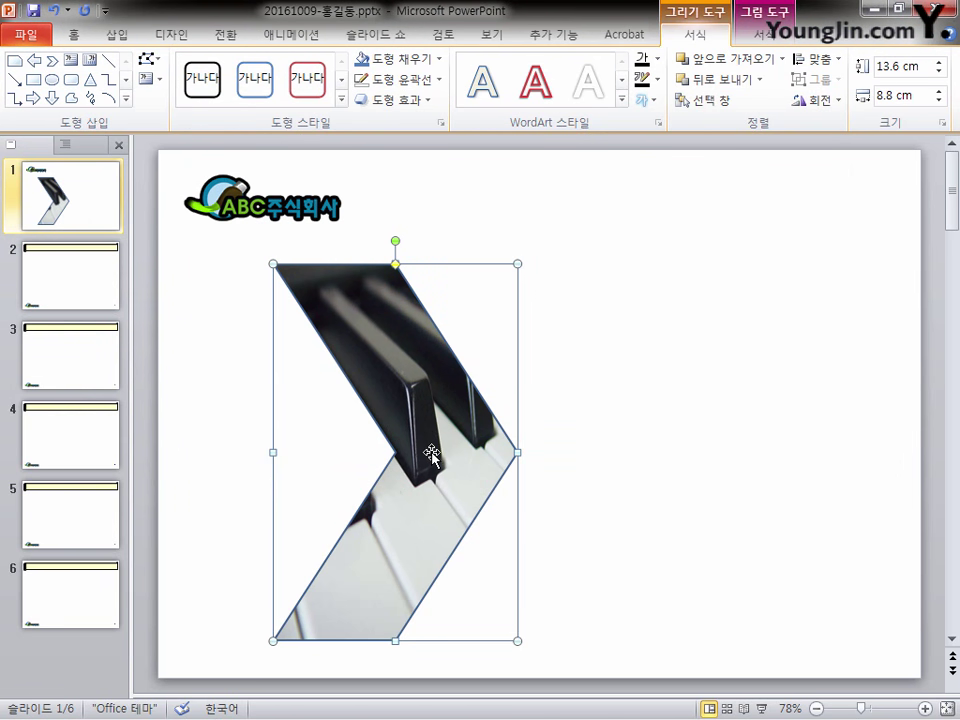
Step: Duplicate the picture-filled chevron level with the original on the right half of the slide and flip the copy horizontally
drag(435, 452, 750, 378)
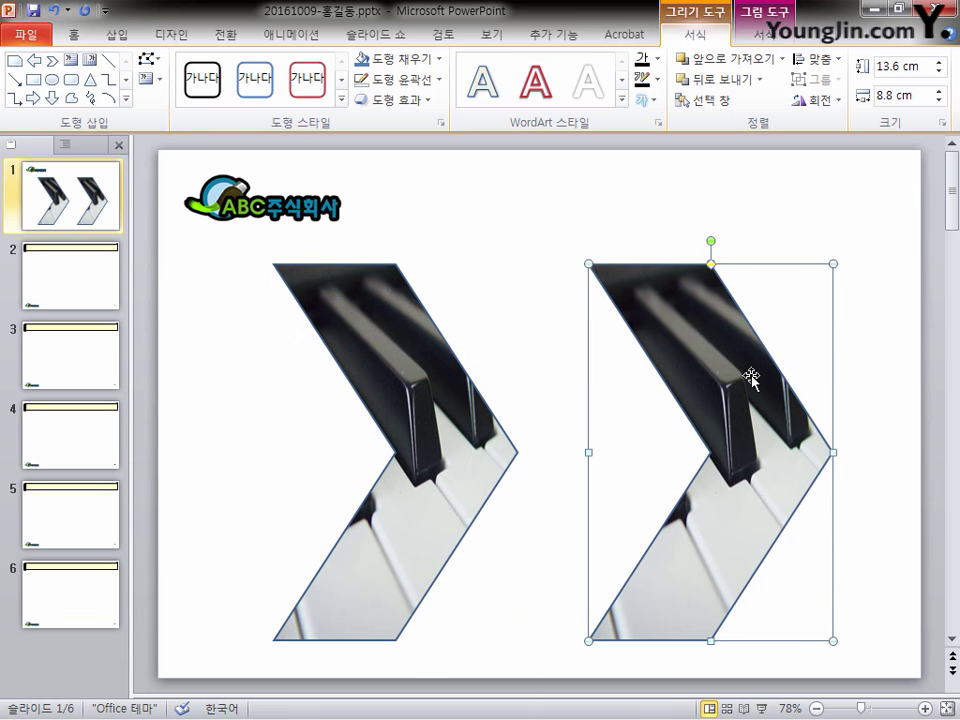
click(814, 100)
click(845, 191)
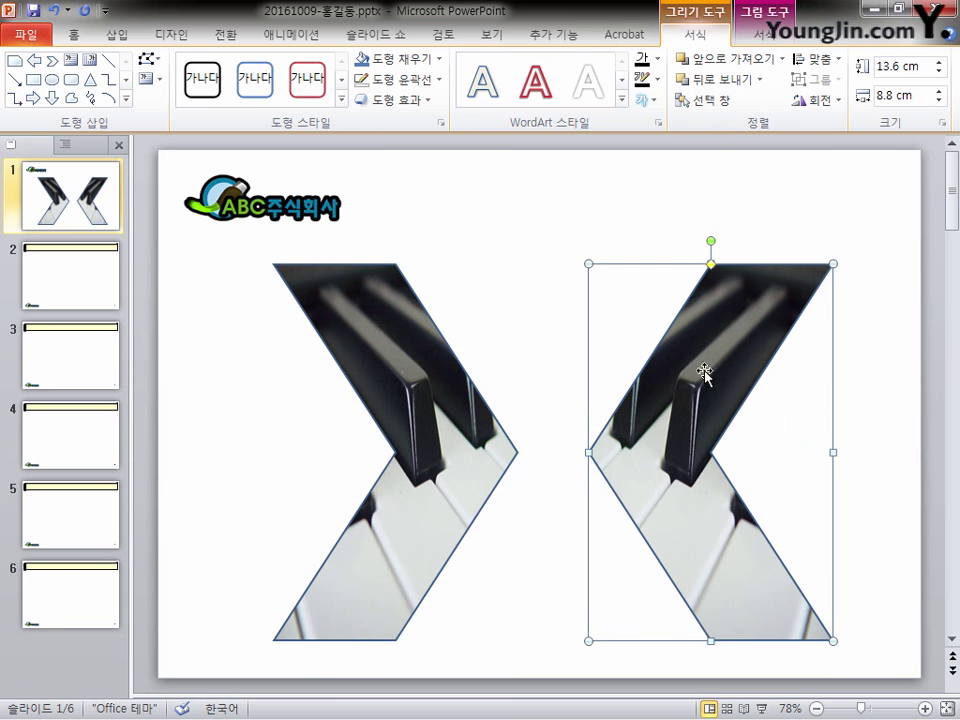
Step: Turn off rotating with the shape for the picture fill of the flipped chevron copy
right_click(728, 285)
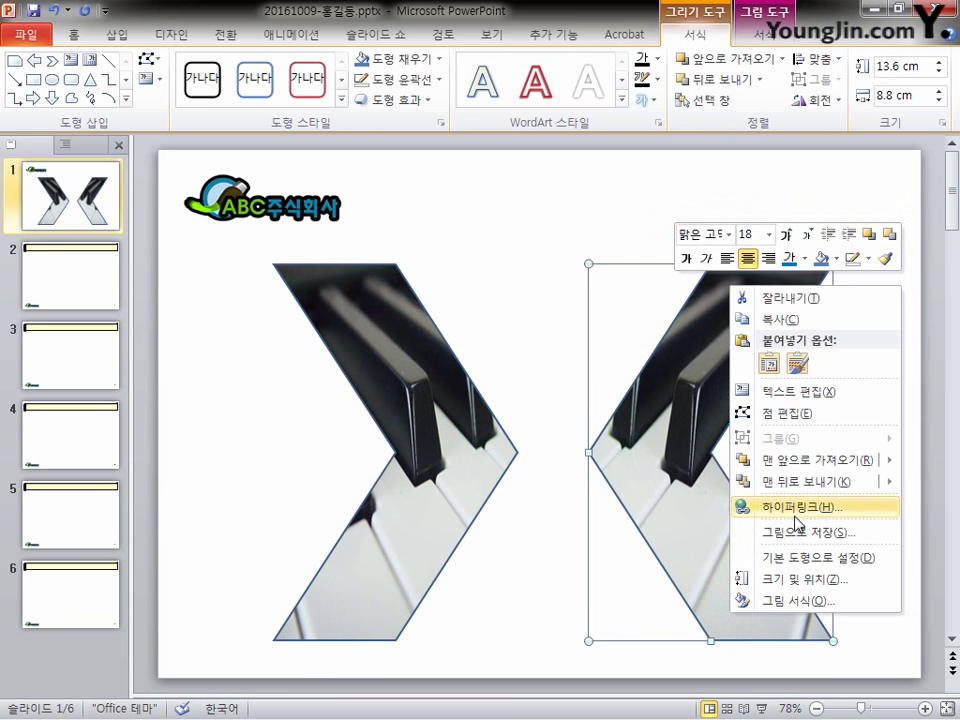
click(799, 602)
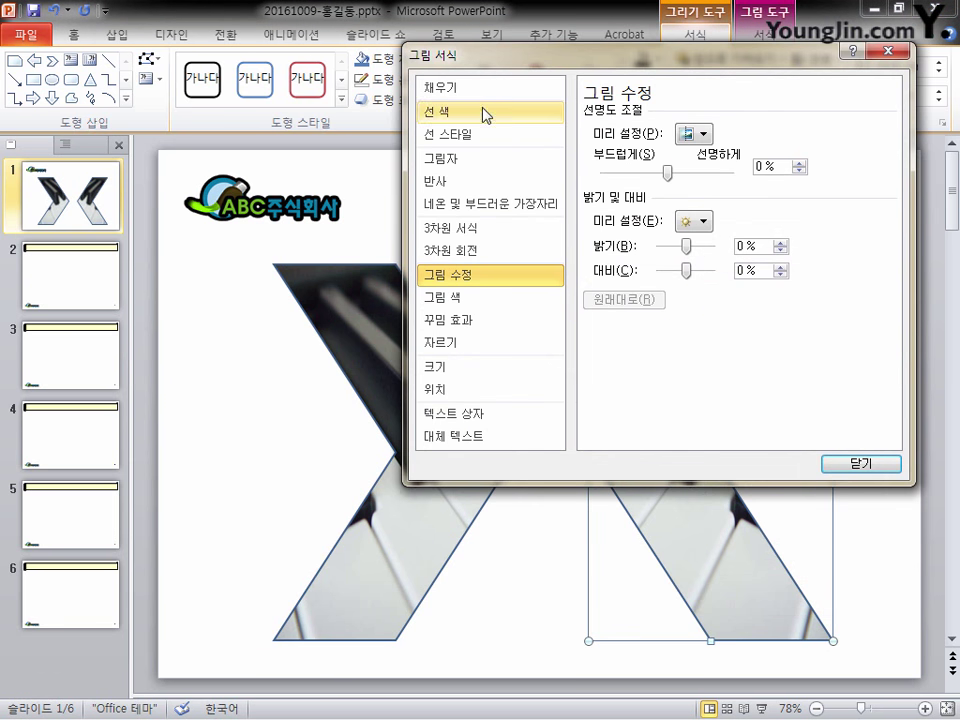
click(479, 92)
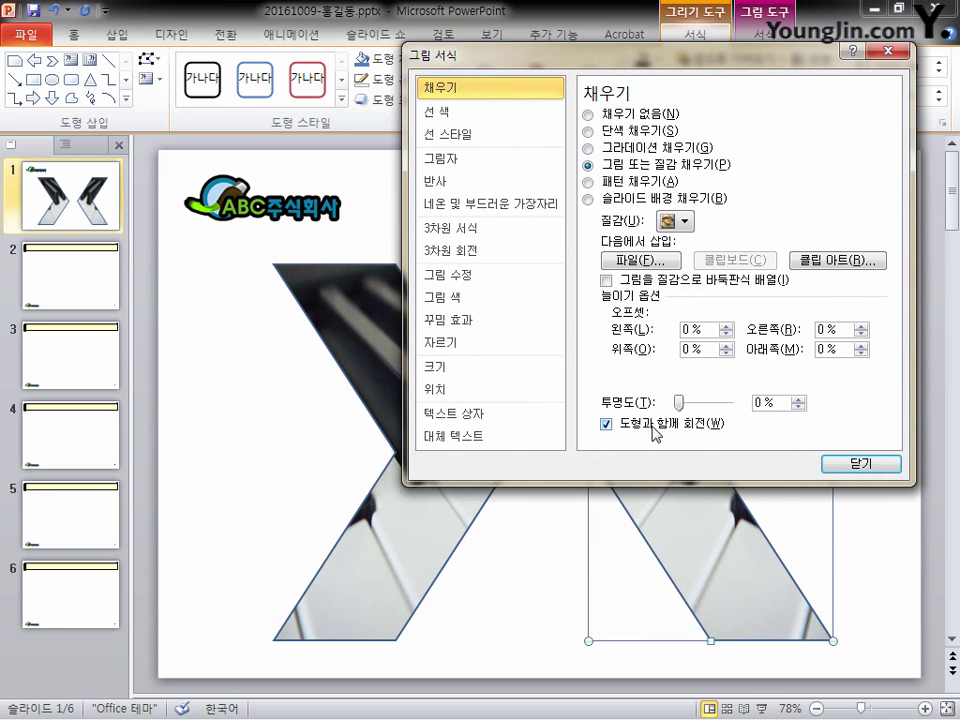
click(664, 426)
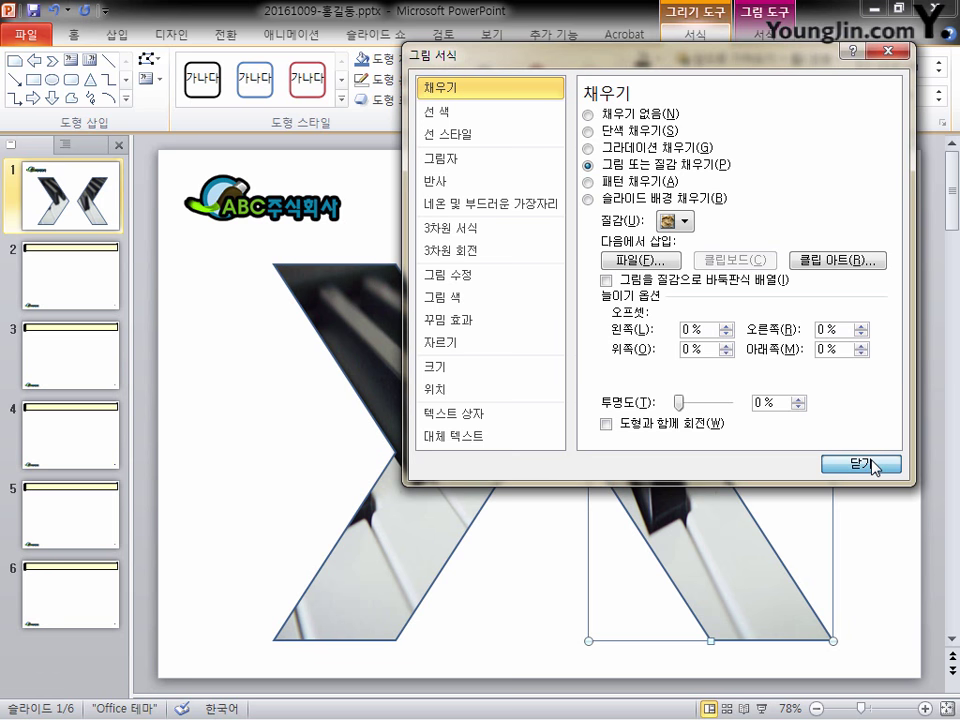
click(822, 463)
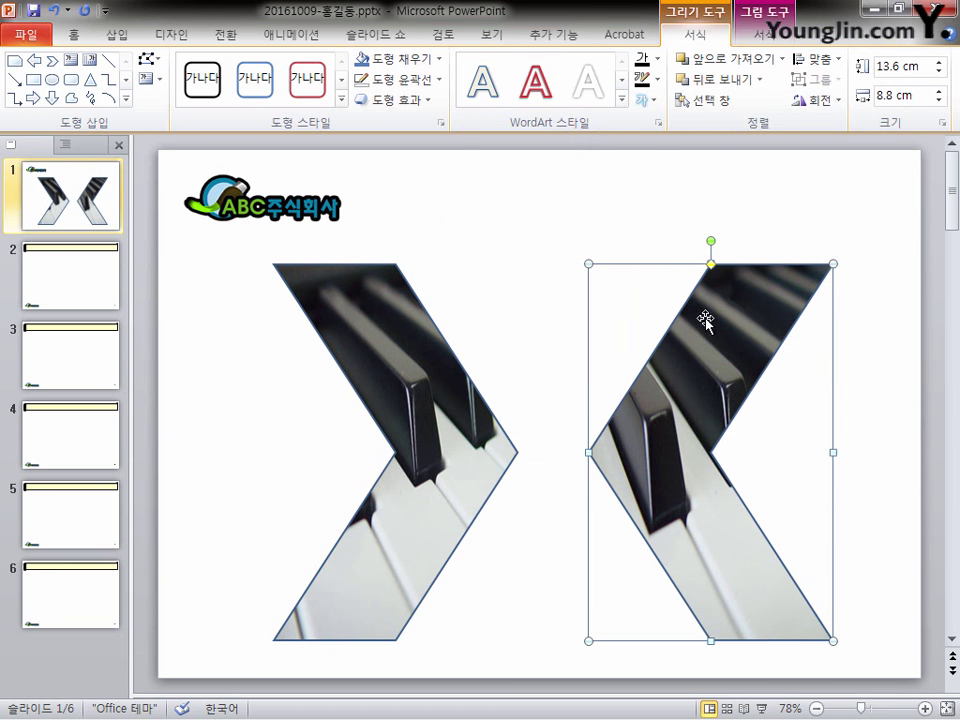
Step: Check the rotate-with-shape option in the picture fill settings of the original left chevron
click(462, 390)
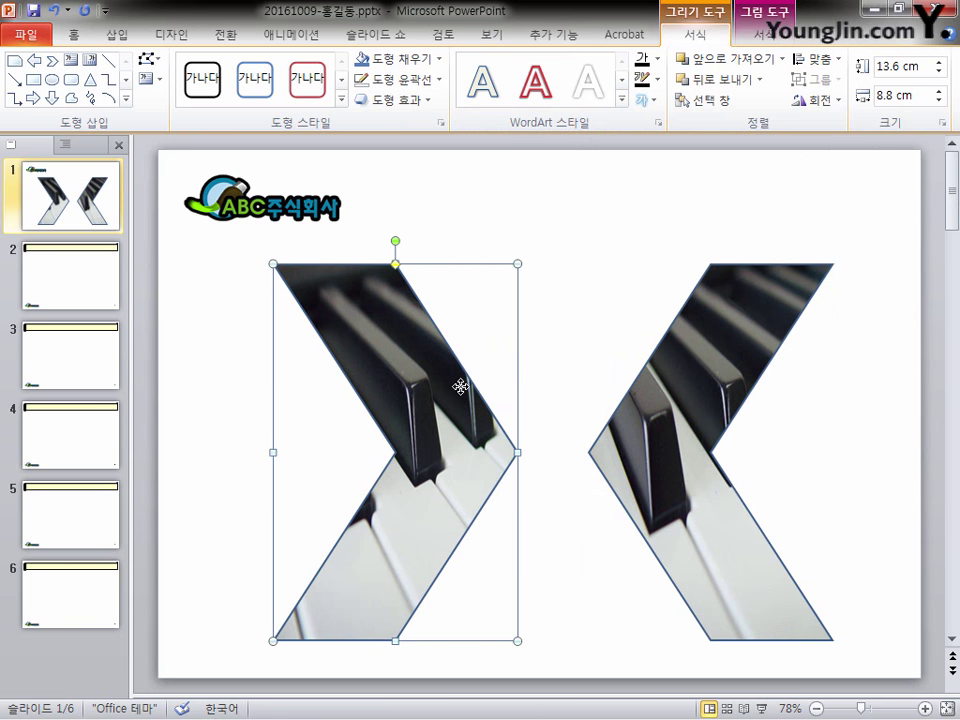
right_click(425, 333)
click(521, 649)
click(467, 90)
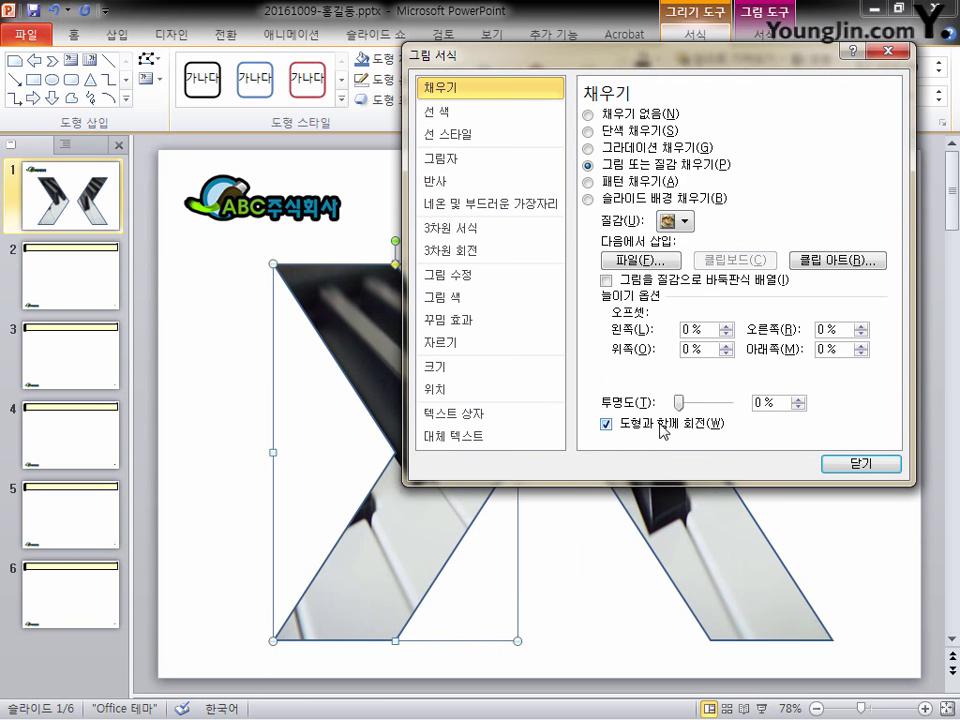
click(903, 48)
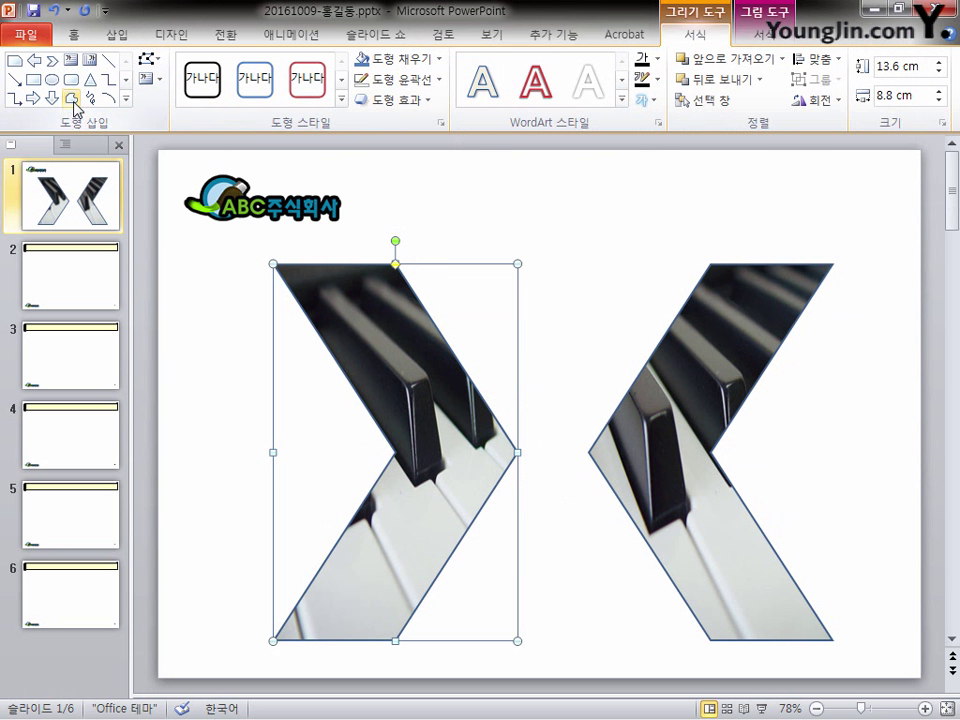
Step: Trace the outline of the flipped chevron with a closed freeform shape, about 13.61 cm high and 8.81 cm wide
click(117, 34)
click(247, 76)
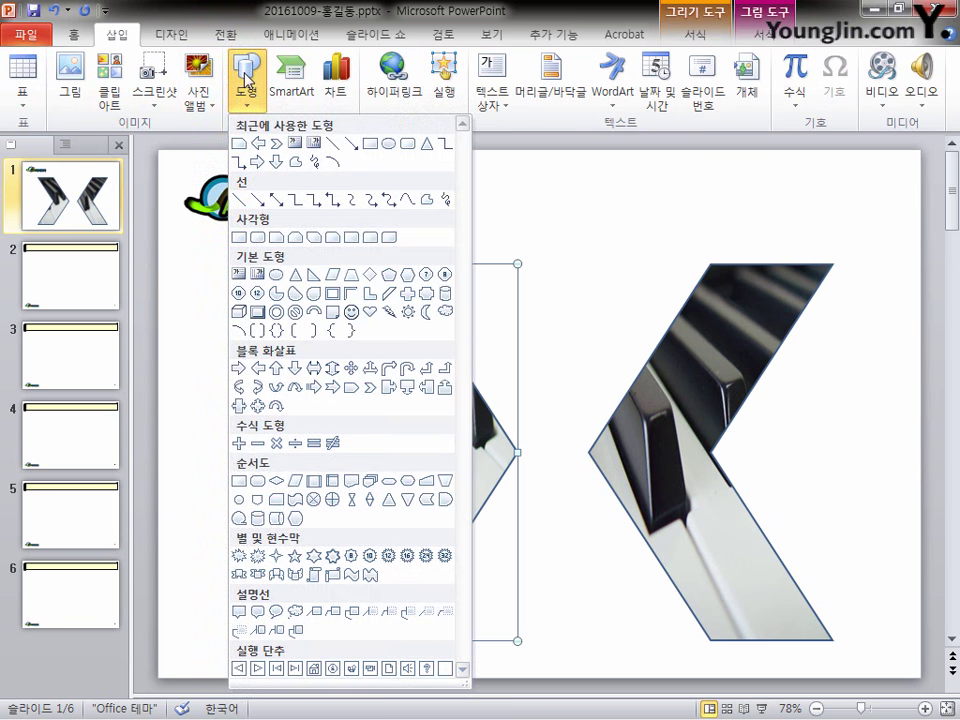
click(295, 163)
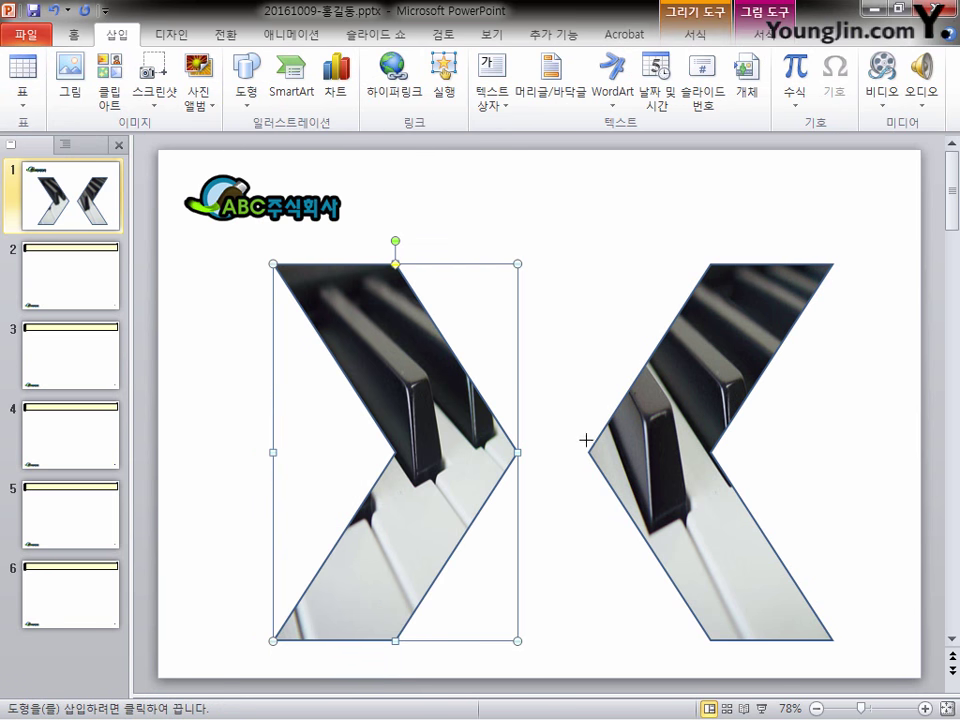
click(710, 264)
click(589, 453)
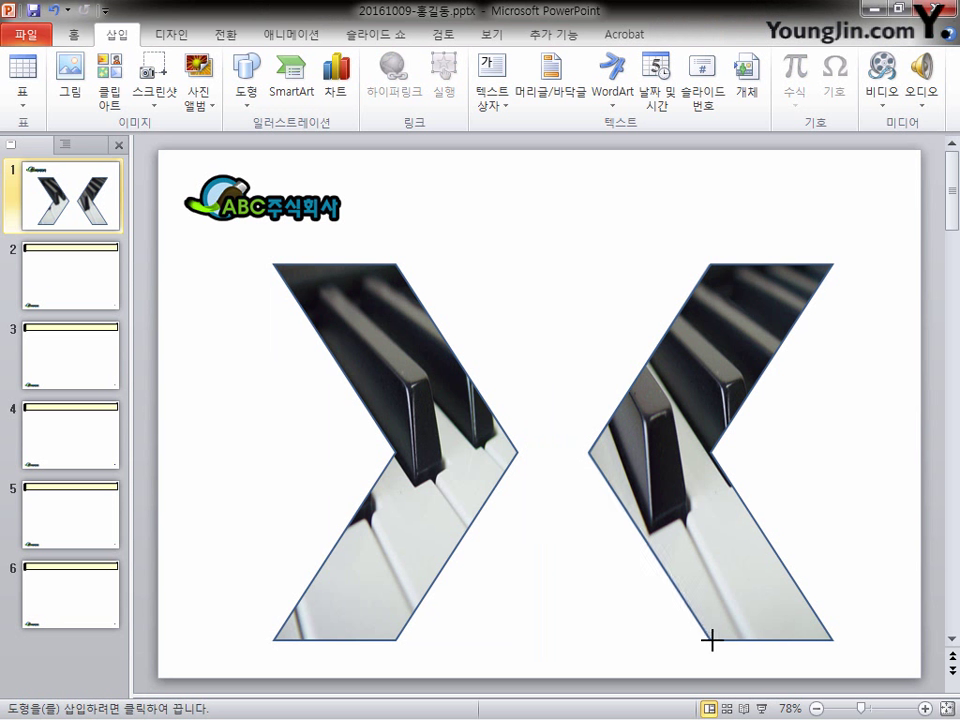
click(830, 640)
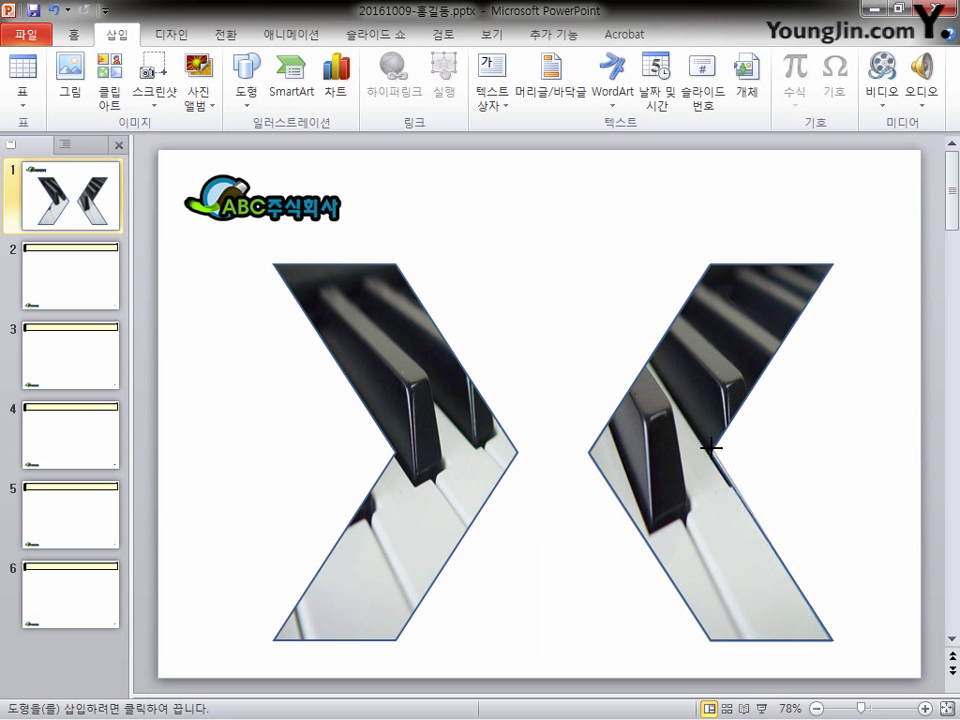
click(711, 447)
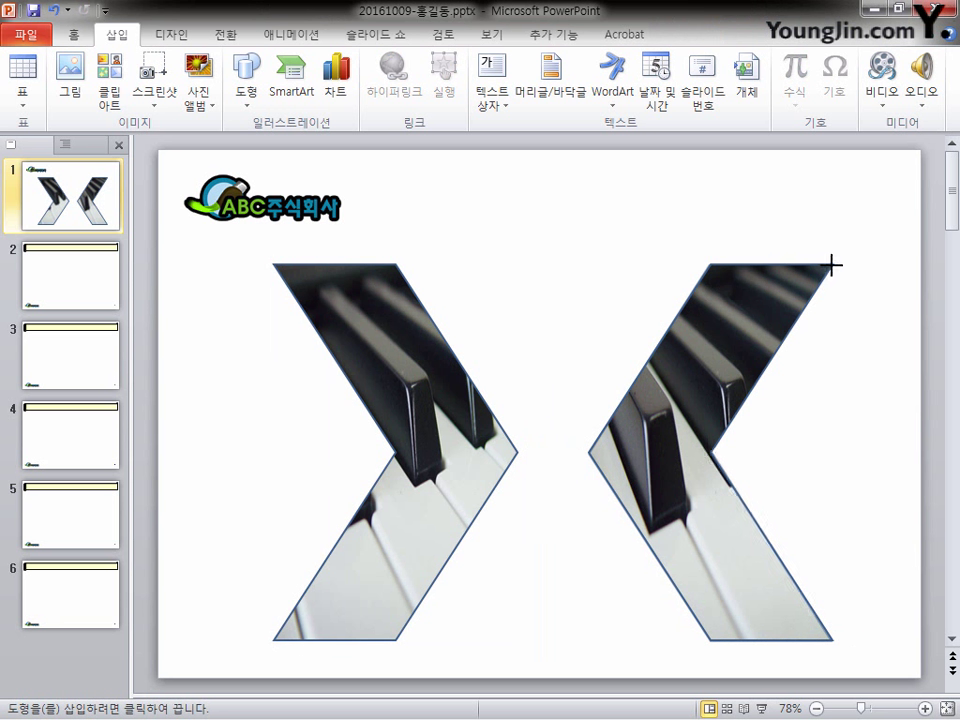
click(711, 262)
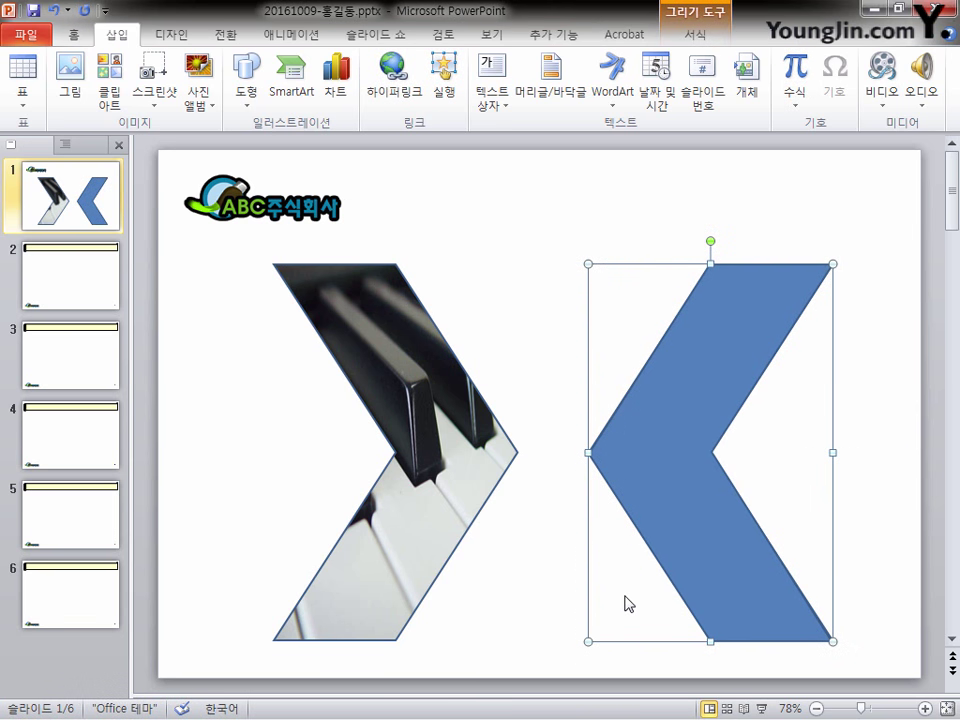
Step: Fill the traced freeform shape with the picture 그림2.jpg
click(702, 36)
click(438, 59)
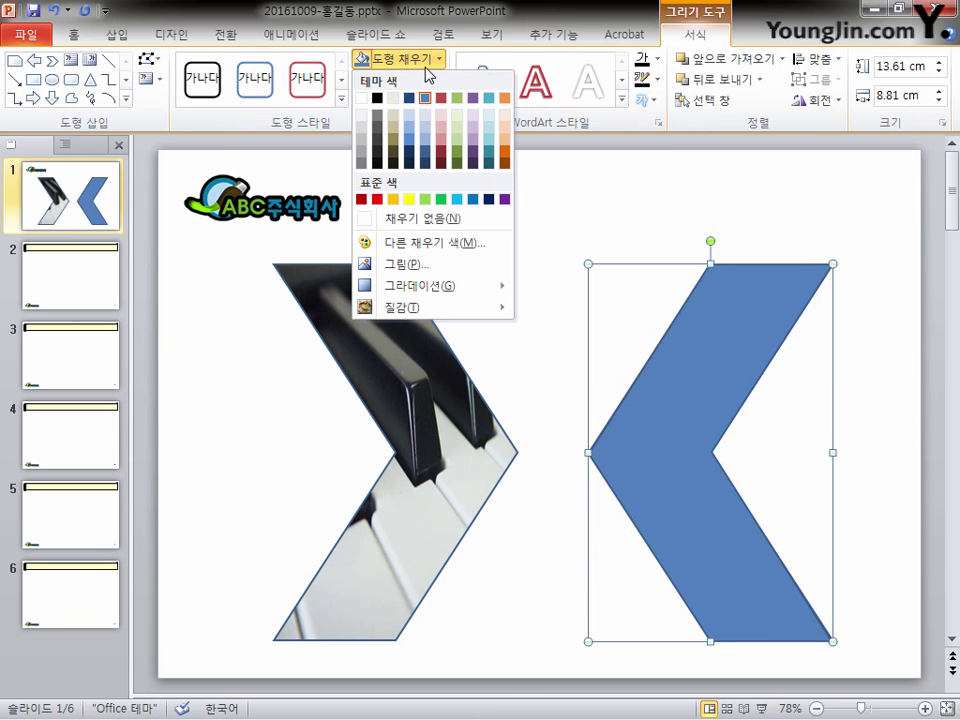
click(424, 268)
click(423, 241)
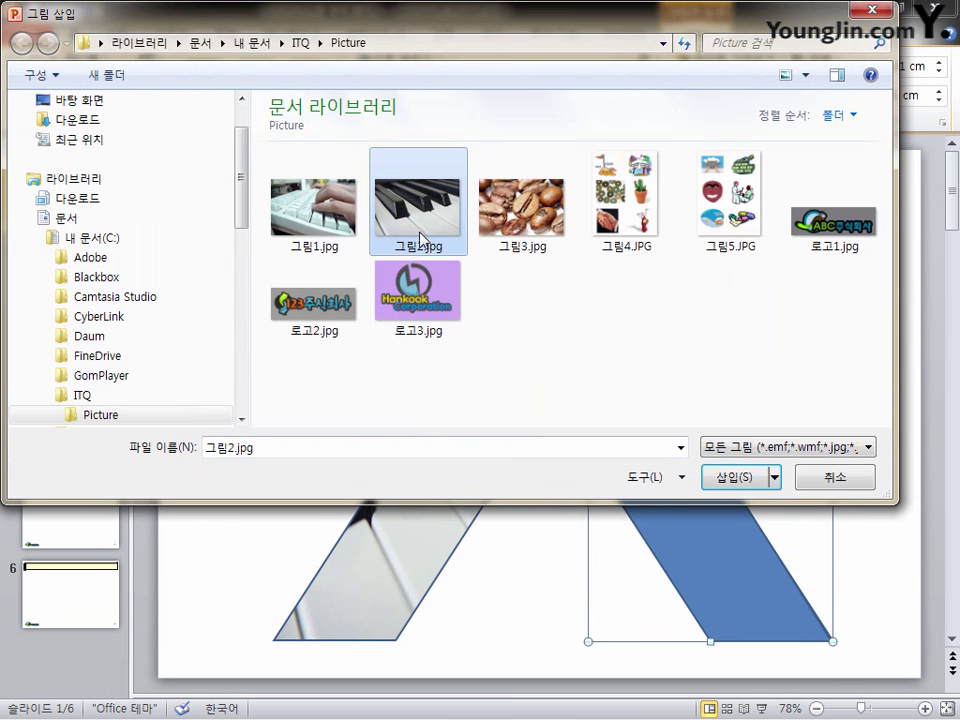
click(732, 478)
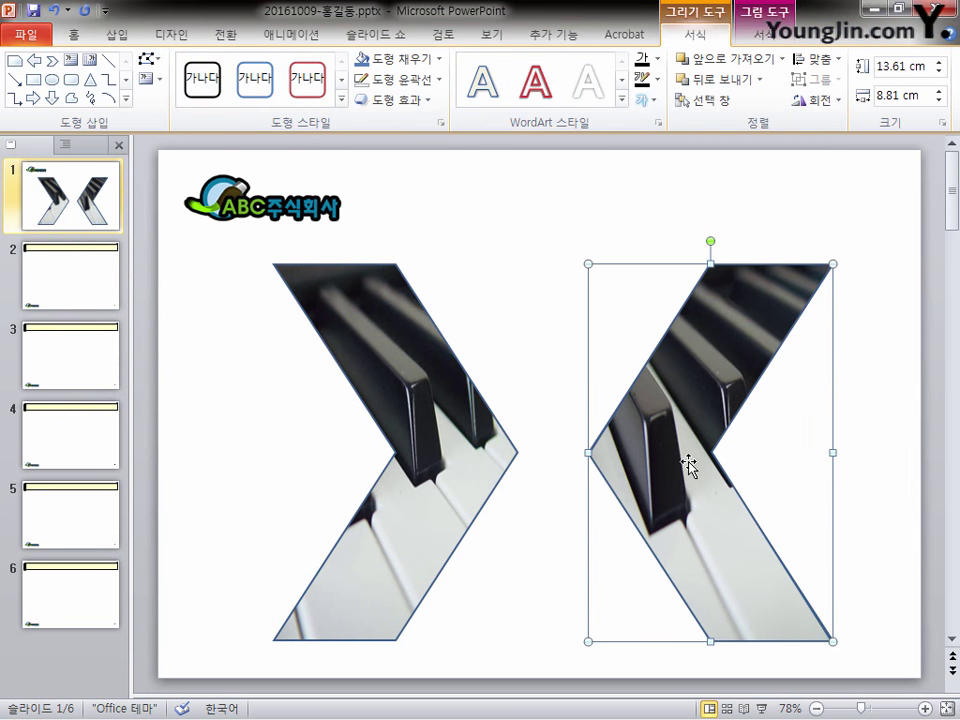
Step: Place the freeform over the left chevron and flip it horizontally with its picture fill set not to rotate with the shape
drag(688, 462, 301, 472)
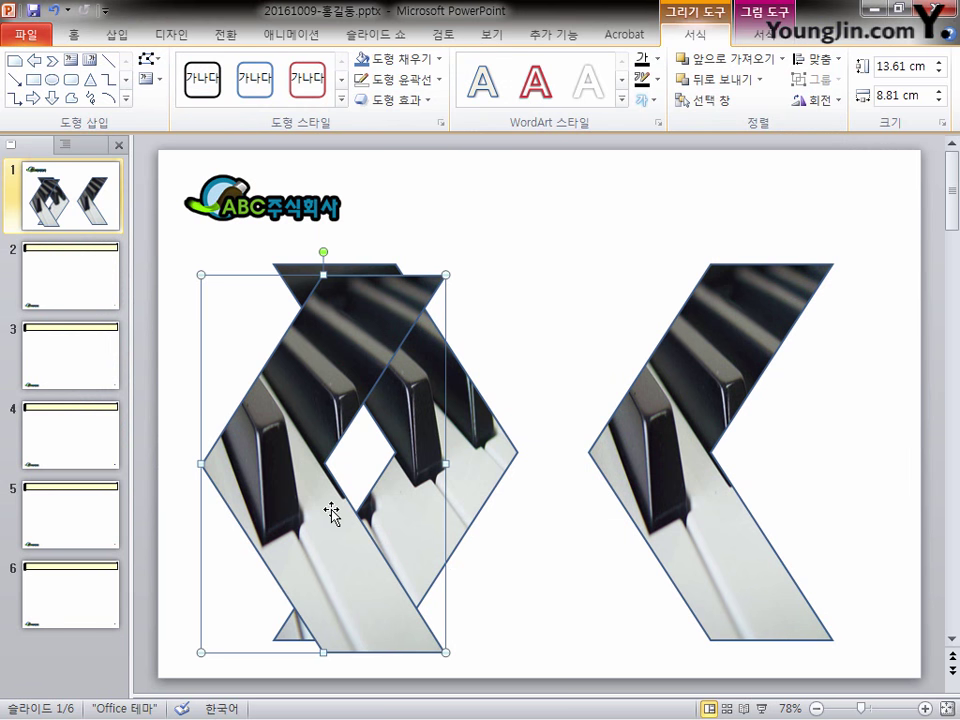
right_click(340, 458)
click(380, 438)
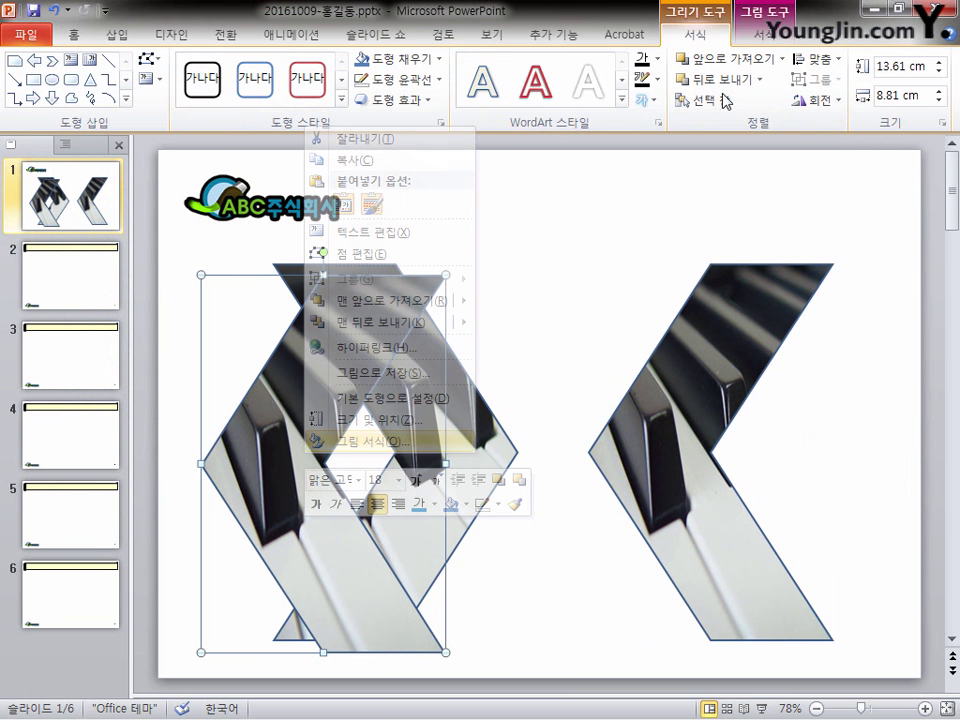
click(445, 88)
click(645, 426)
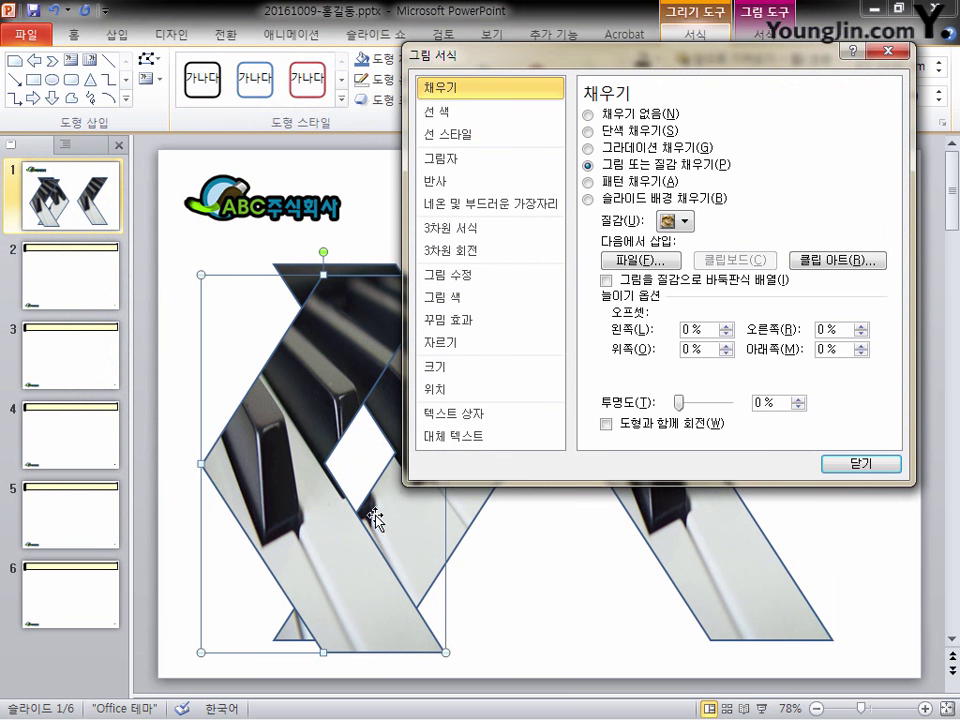
key(Escape)
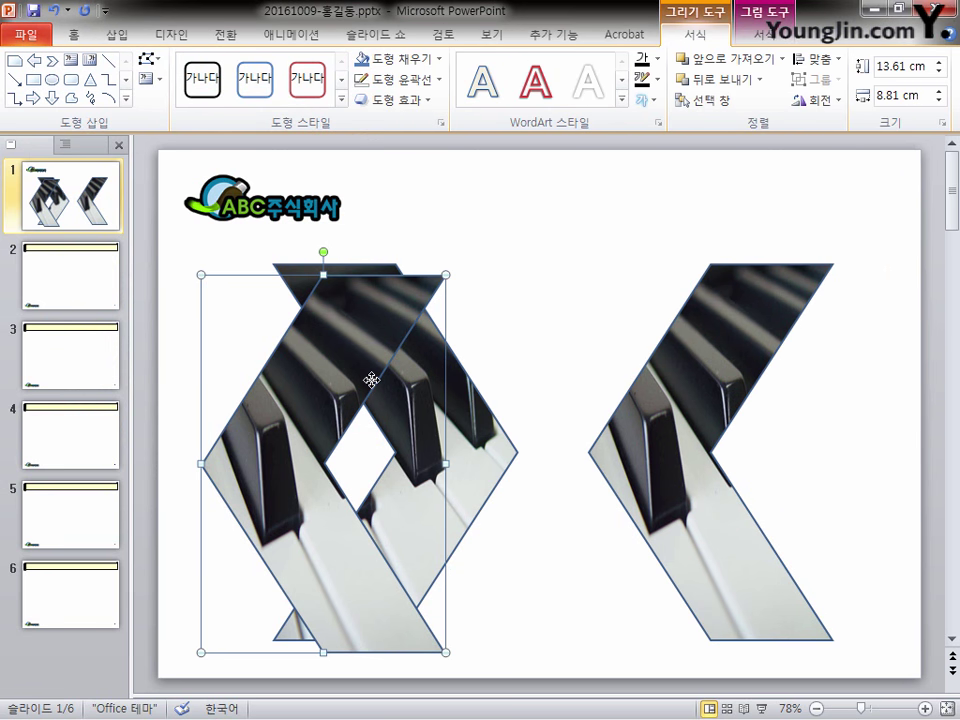
click(820, 100)
click(850, 191)
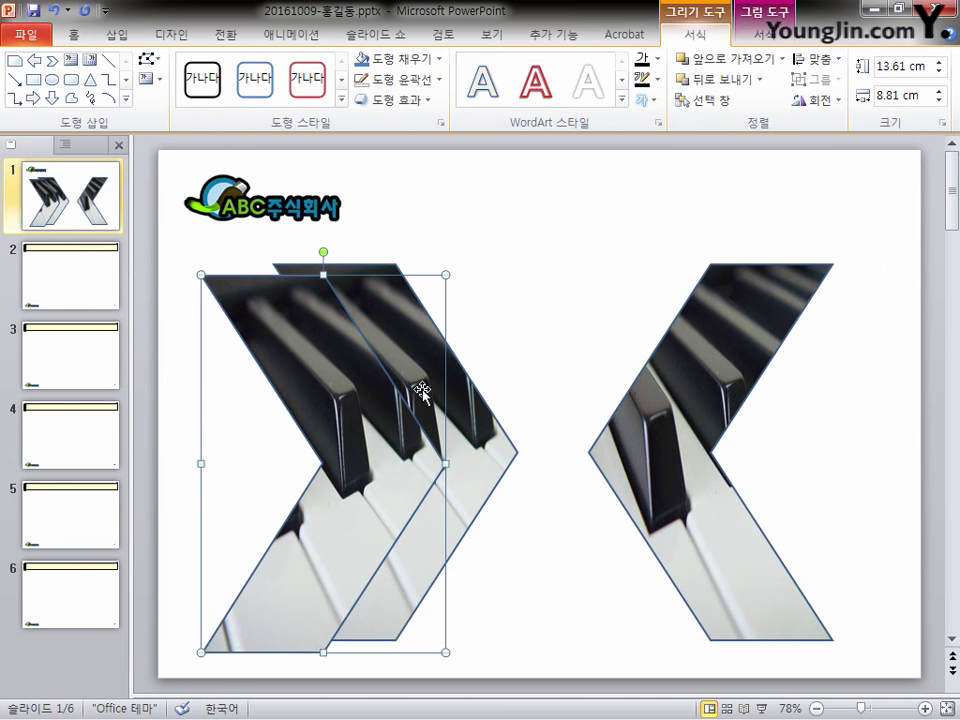
Step: Set the freeform's picture fill to rotate with the shape and move the freeform so it overlaps the right chevron
right_click(366, 399)
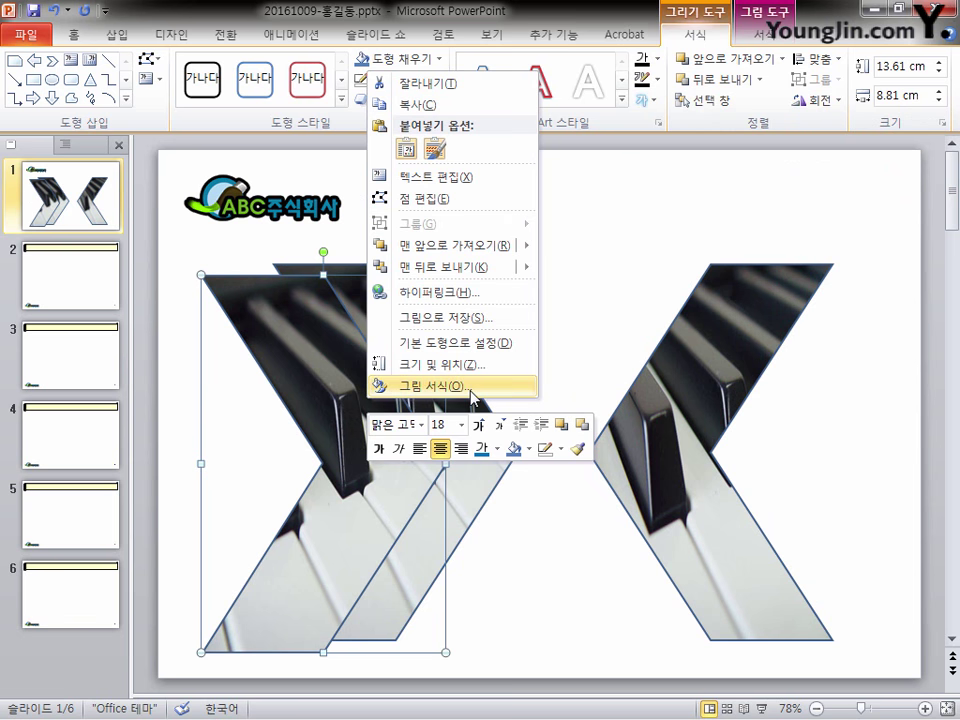
click(474, 397)
drag(575, 100, 460, 52)
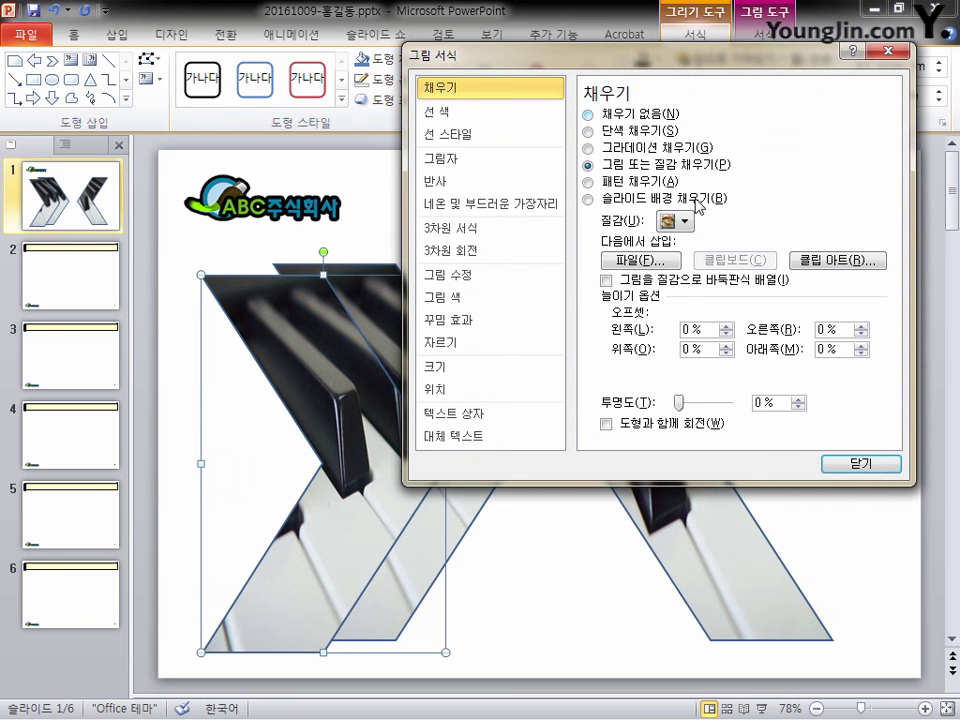
click(660, 424)
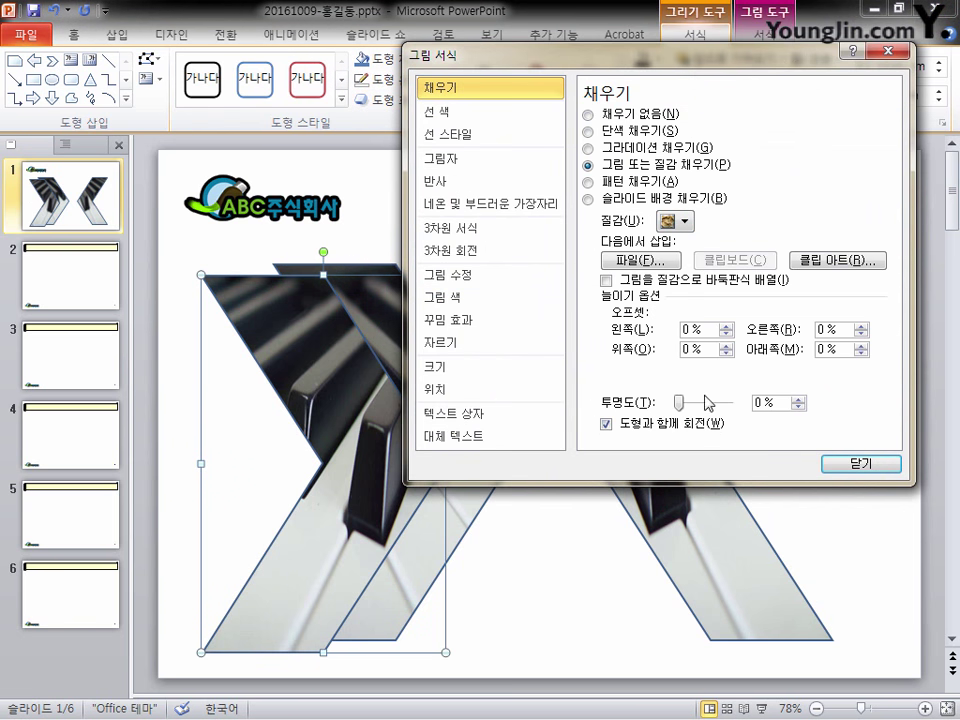
click(862, 464)
drag(376, 462, 882, 448)
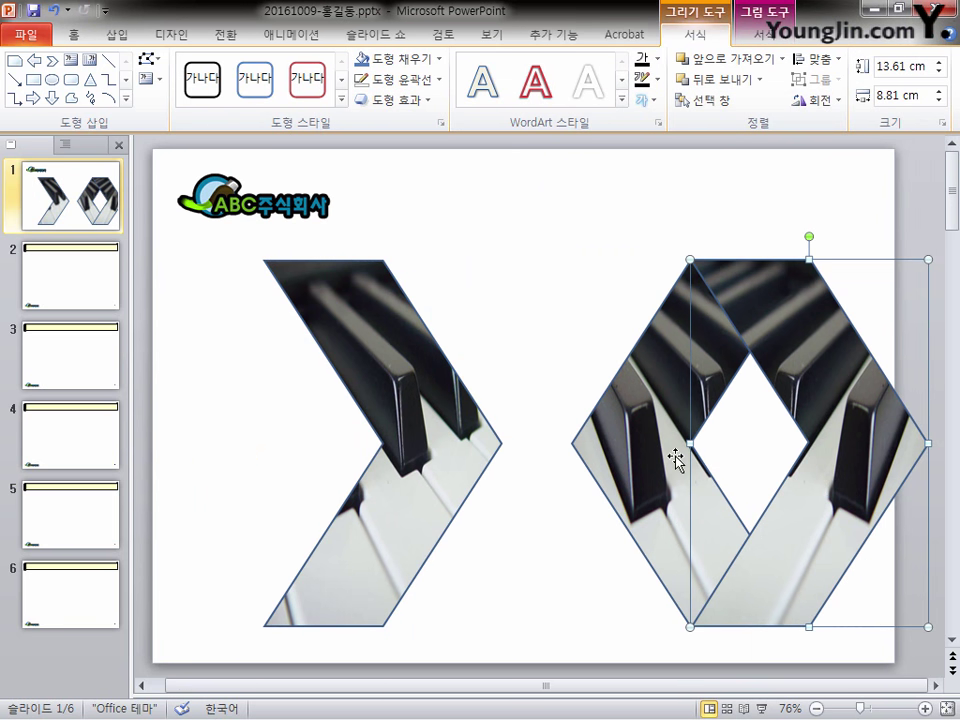
Step: Delete the original chevron, move the flipped chevron to the slide's left side, and shift the freeform fully onto the slide
click(425, 420)
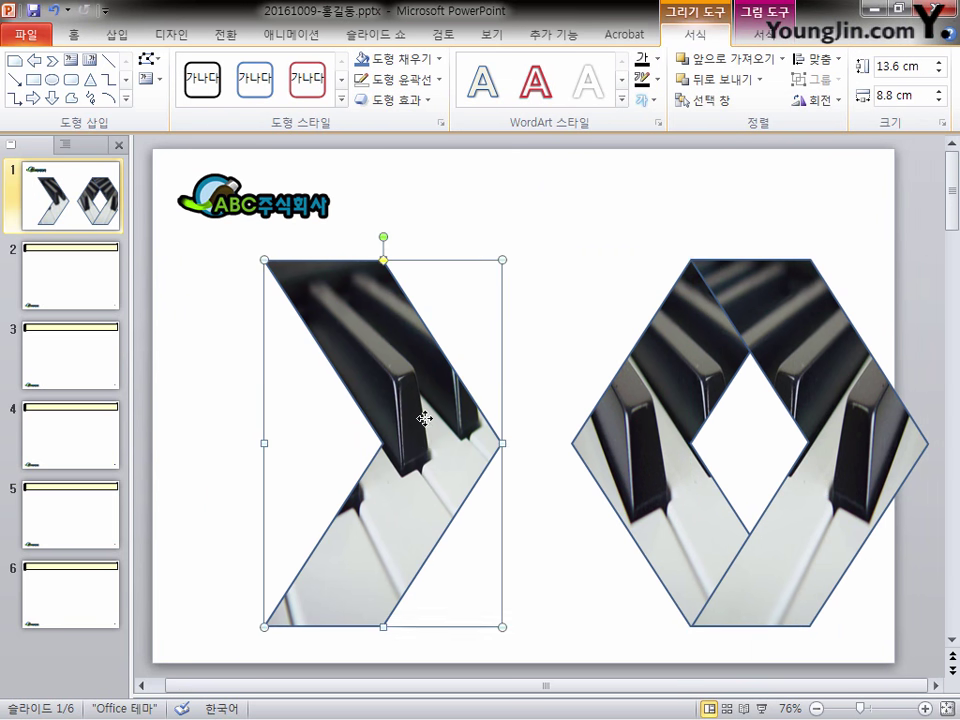
key(Delete)
click(665, 480)
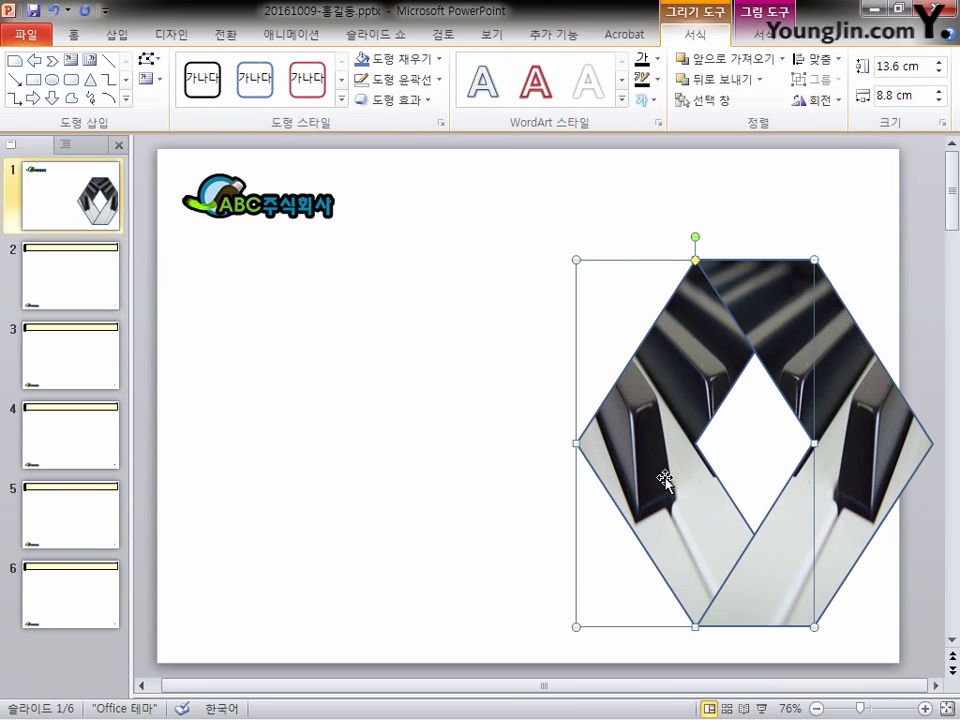
drag(665, 480, 271, 502)
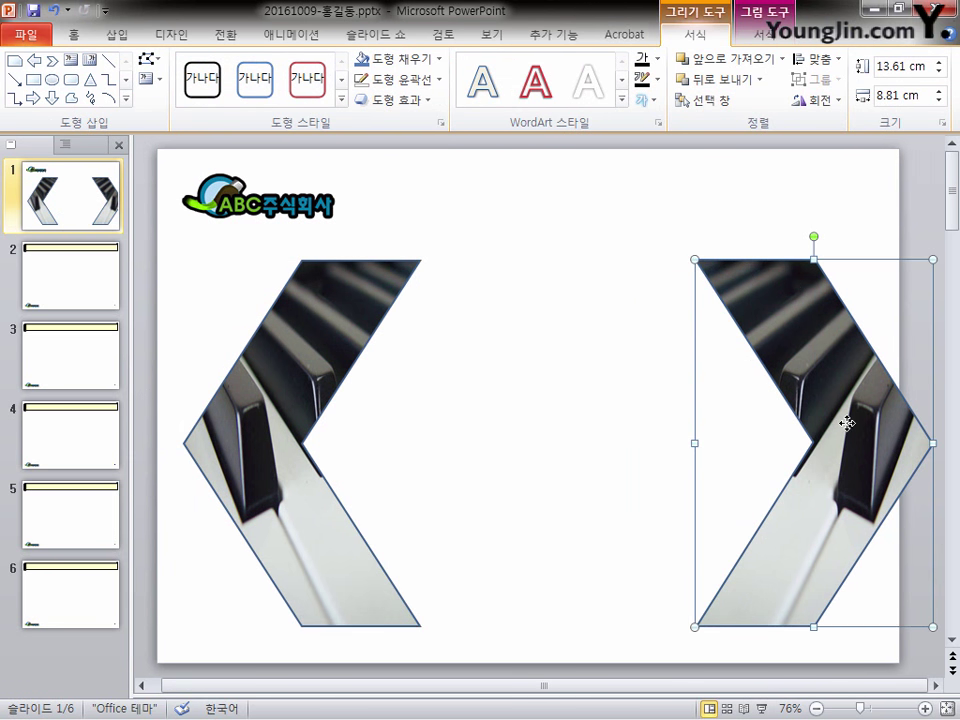
drag(846, 422, 795, 430)
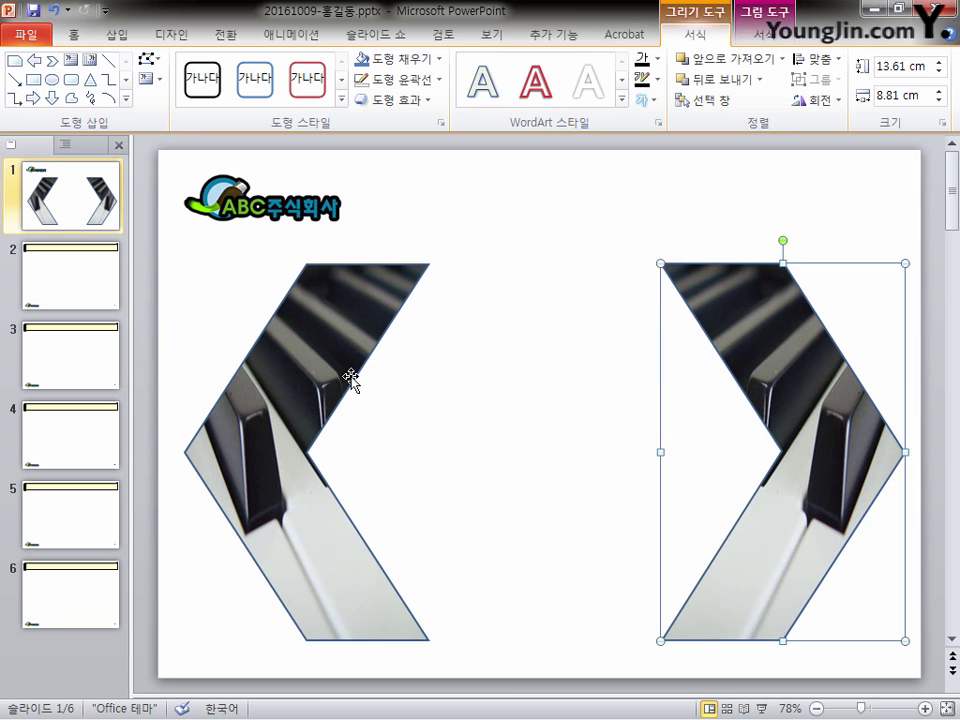
Step: Edit the points of the left chevron so both segments of its inner edge curve smoothly inward
right_click(330, 330)
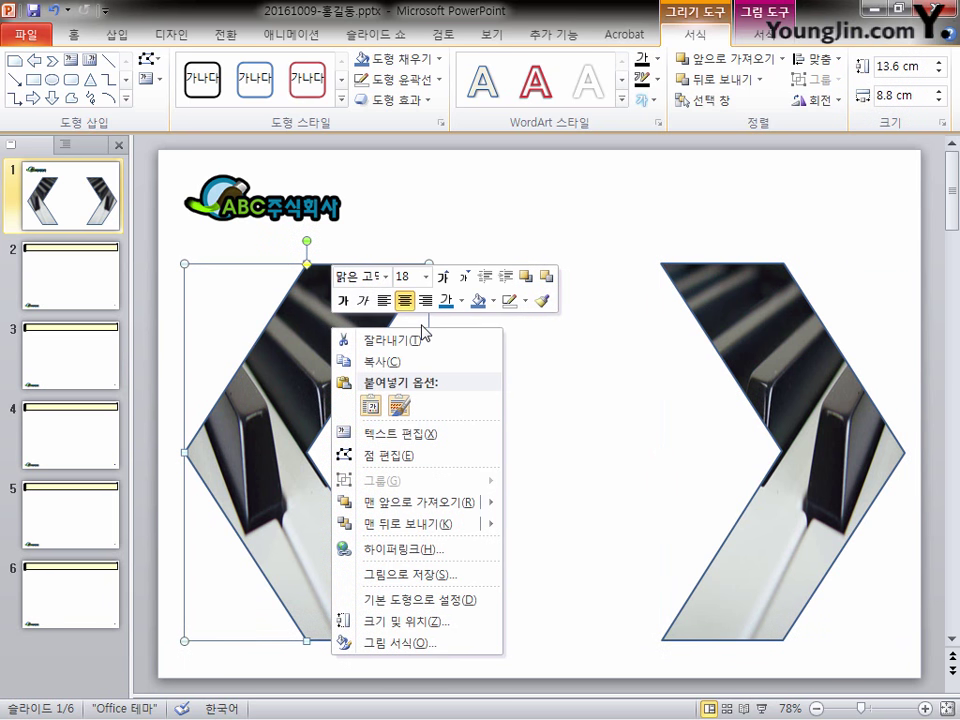
click(415, 455)
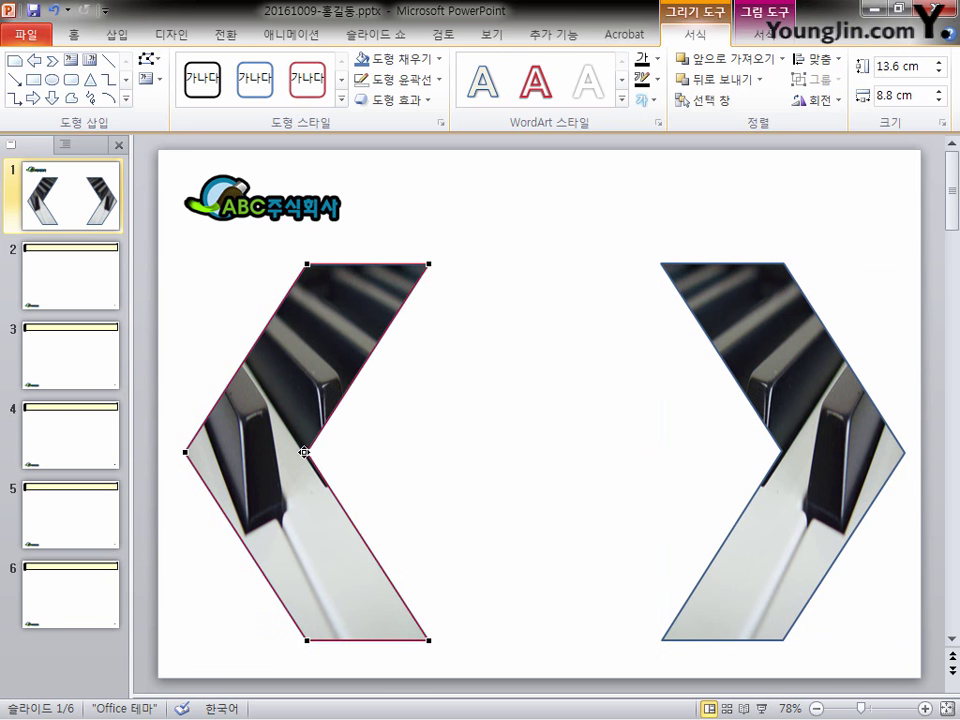
click(308, 452)
drag(351, 386, 345, 338)
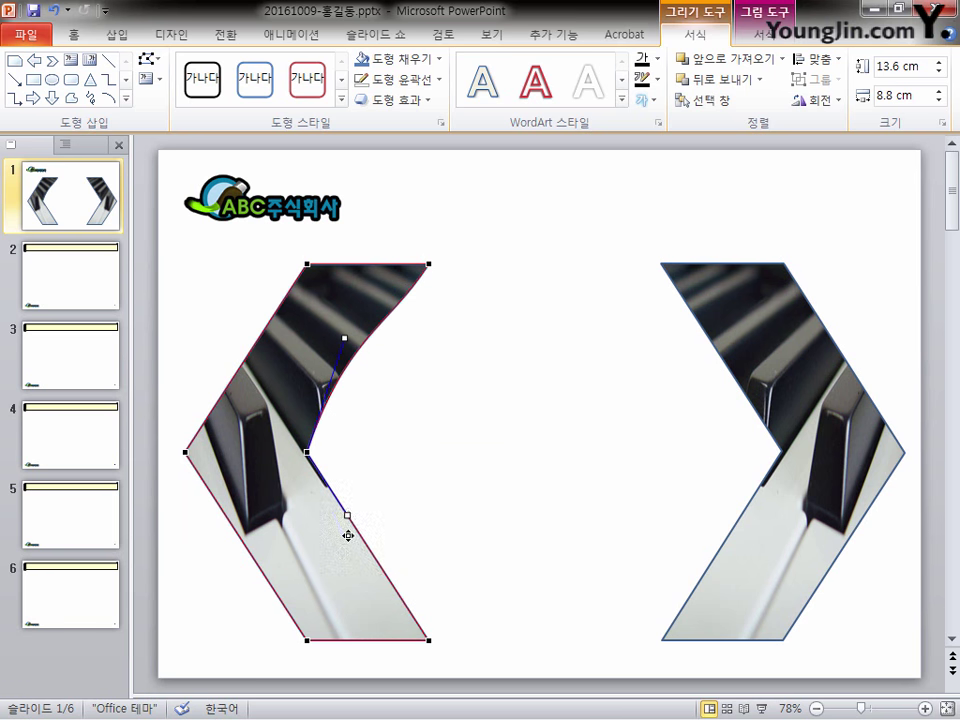
drag(348, 536, 376, 583)
click(428, 640)
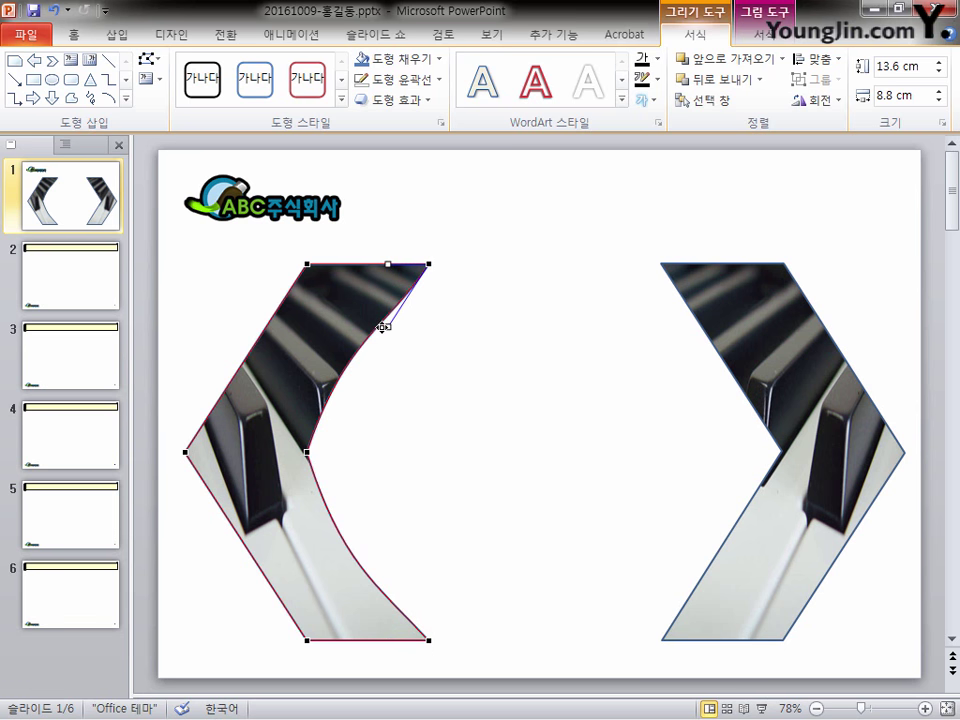
Step: Edit the points of the right freeform so its inner edge curves to mirror the left shape
click(793, 369)
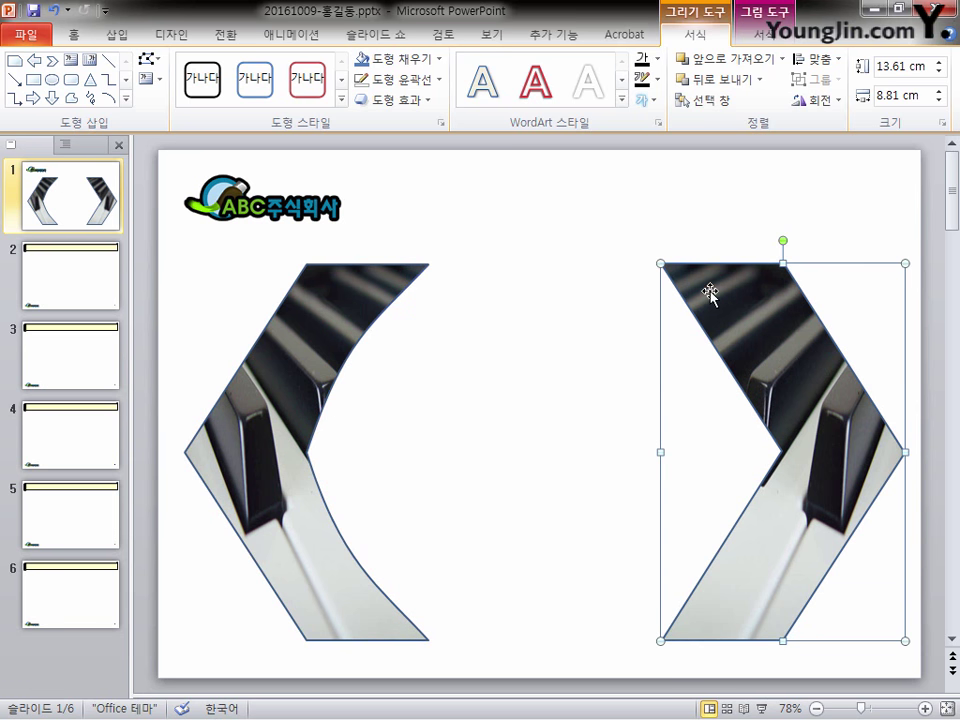
right_click(786, 454)
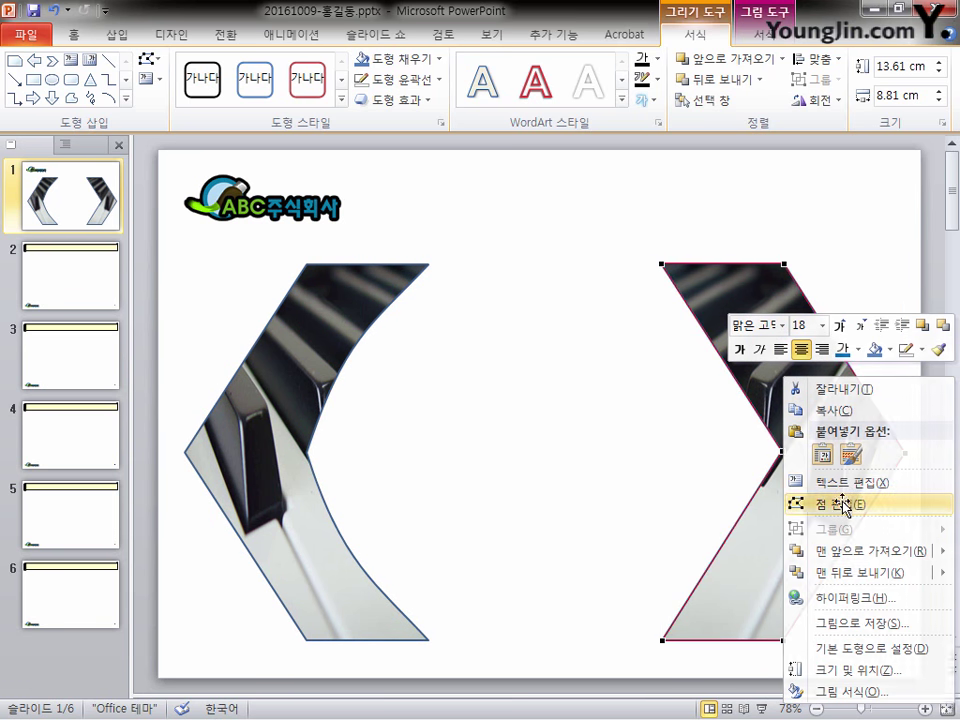
click(843, 503)
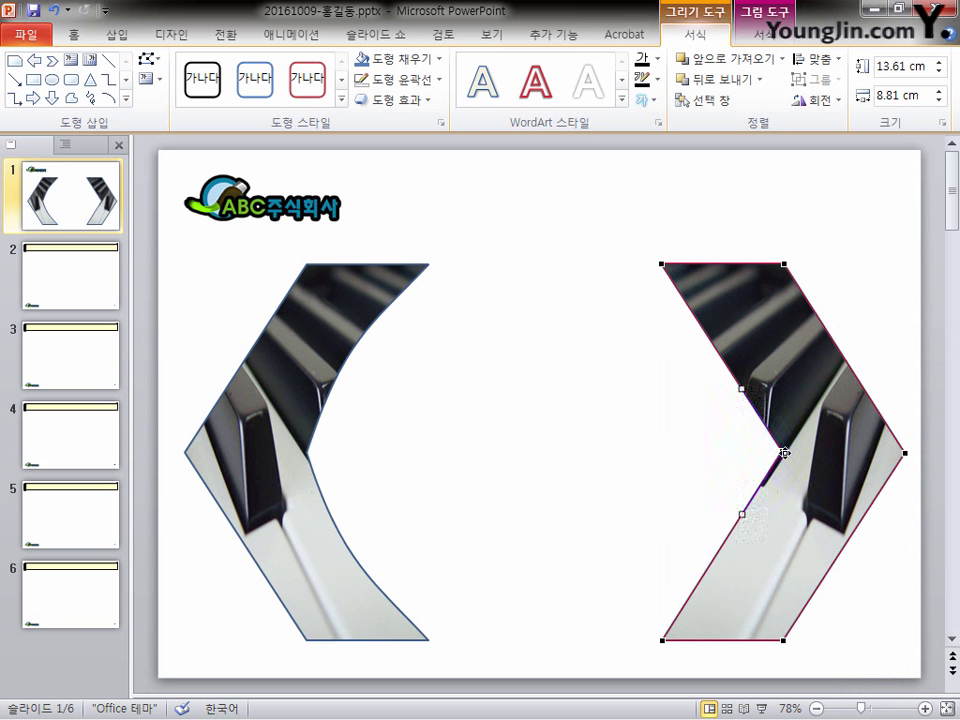
mouse_move(745, 388)
mouse_down()
mouse_move(754, 369)
mouse_move(745, 374)
mouse_up()
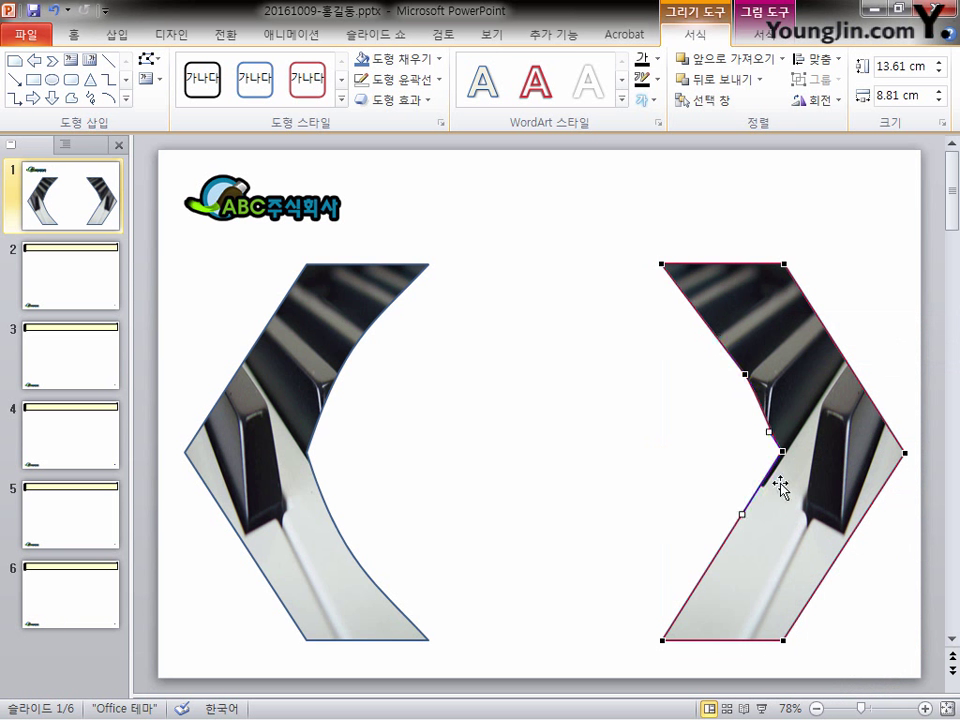
drag(744, 514, 745, 545)
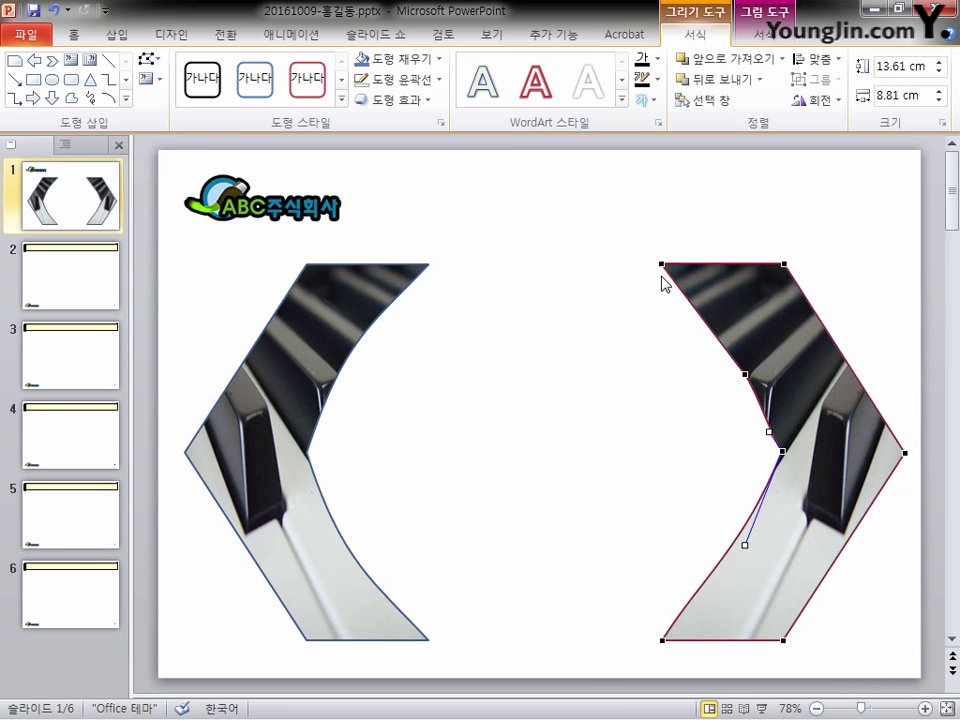
click(663, 640)
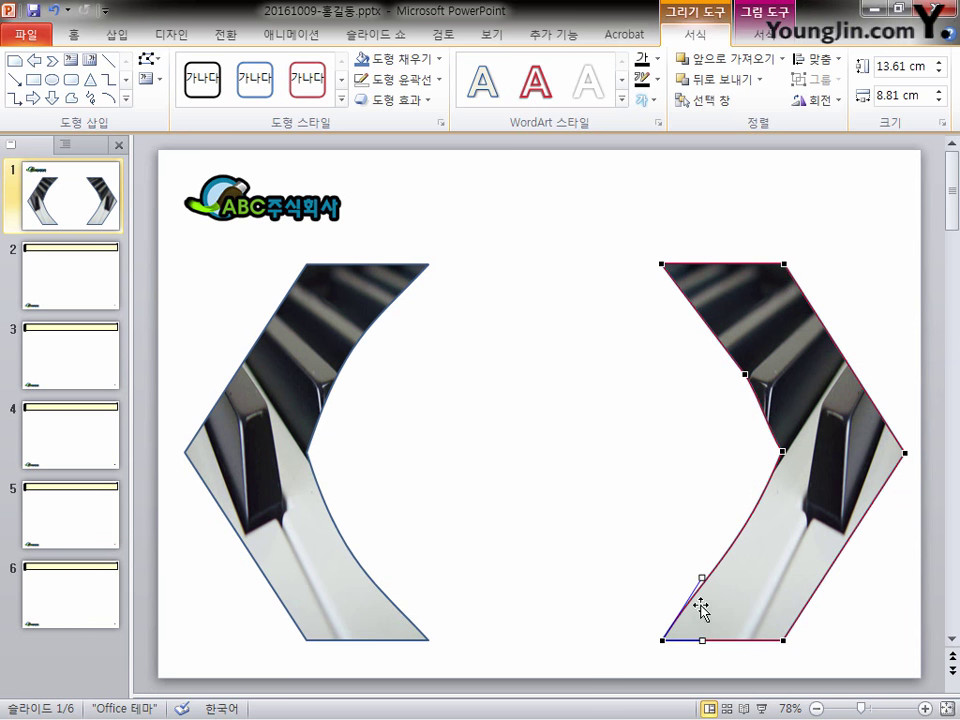
drag(704, 578, 722, 573)
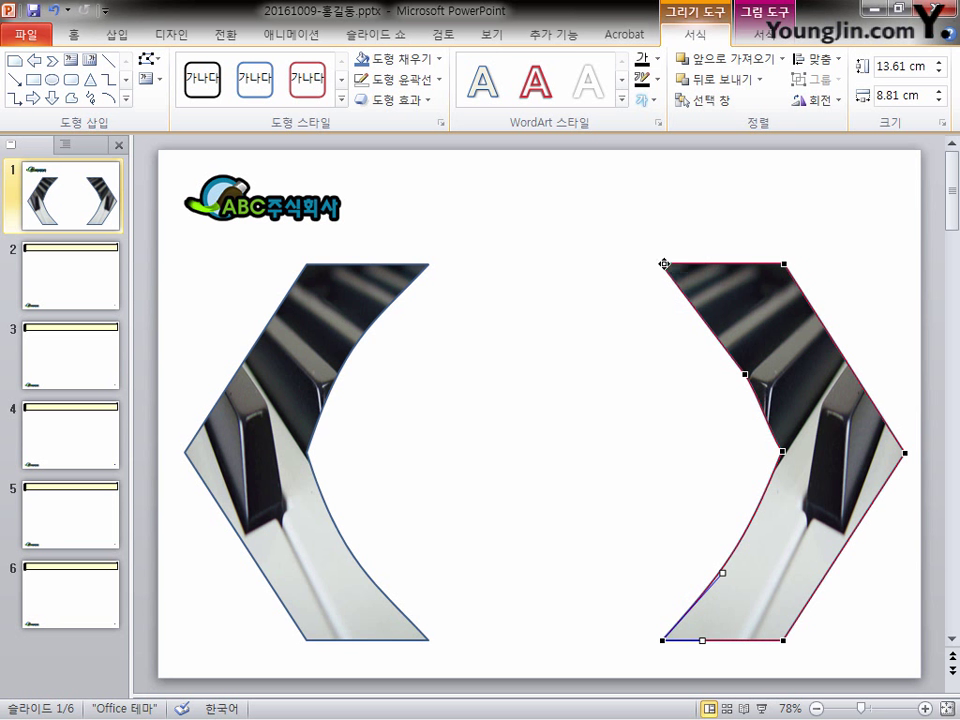
click(663, 264)
drag(693, 302, 717, 325)
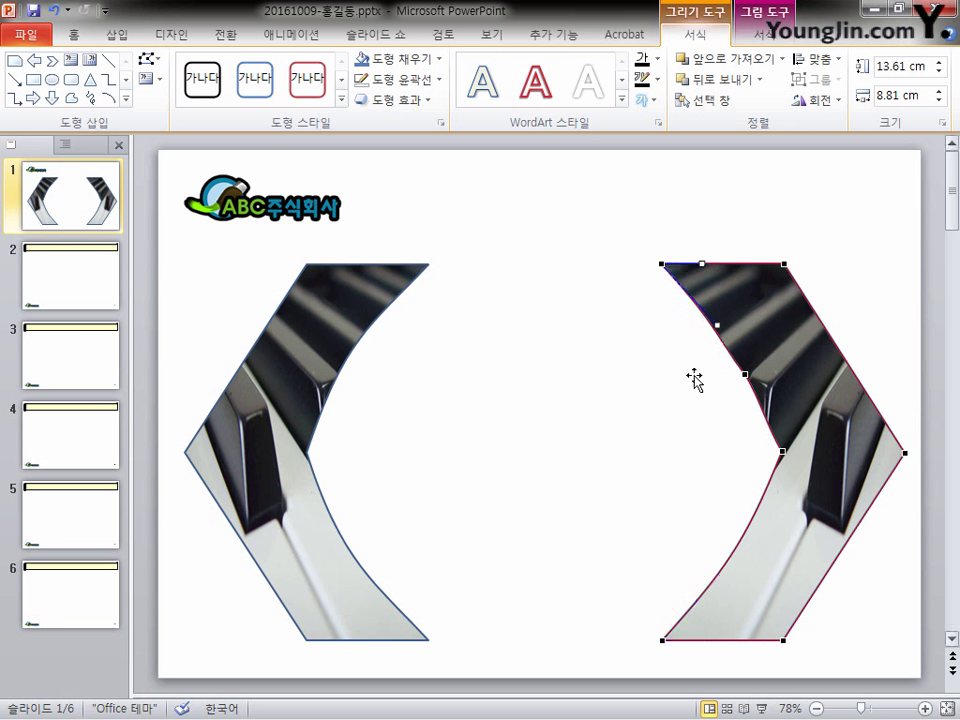
click(395, 416)
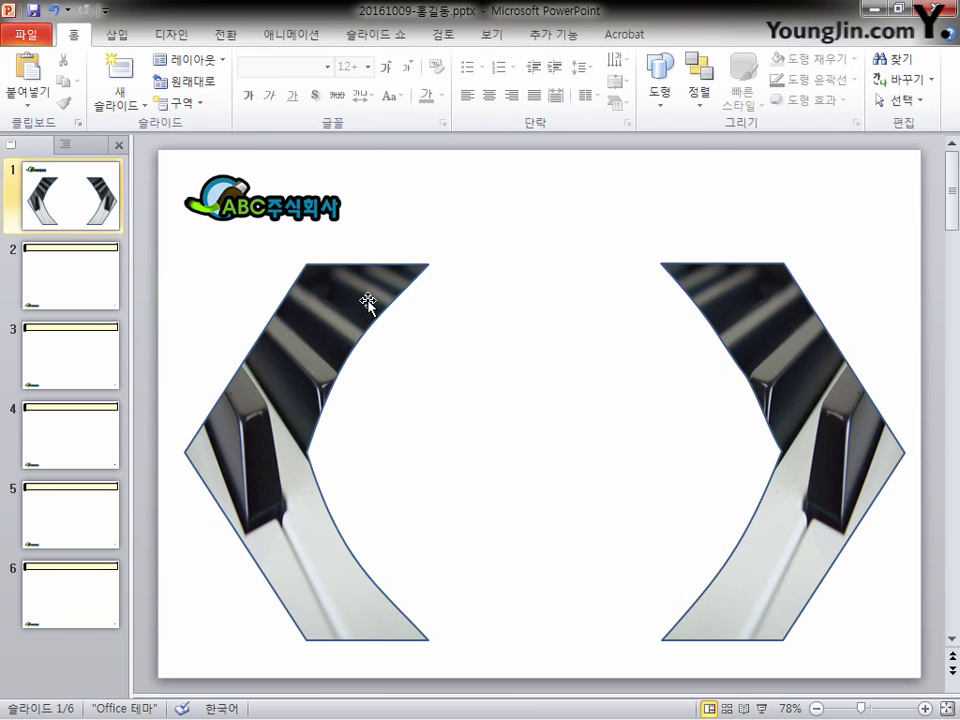
Step: Apply a 5-point soft edge effect to both the left and the right piano-picture shapes
click(368, 300)
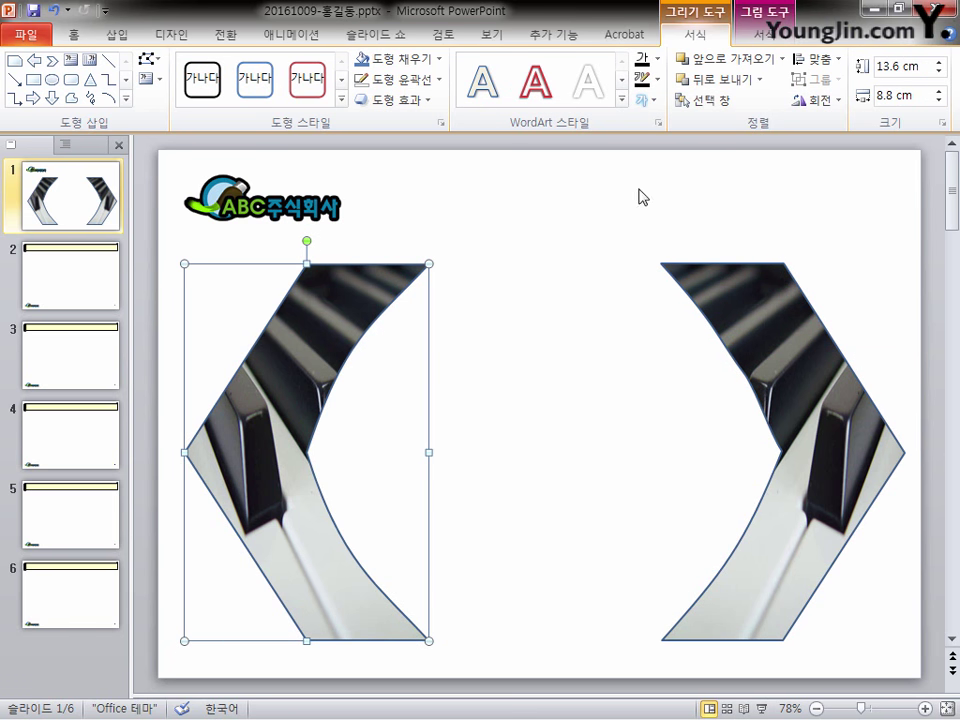
click(429, 101)
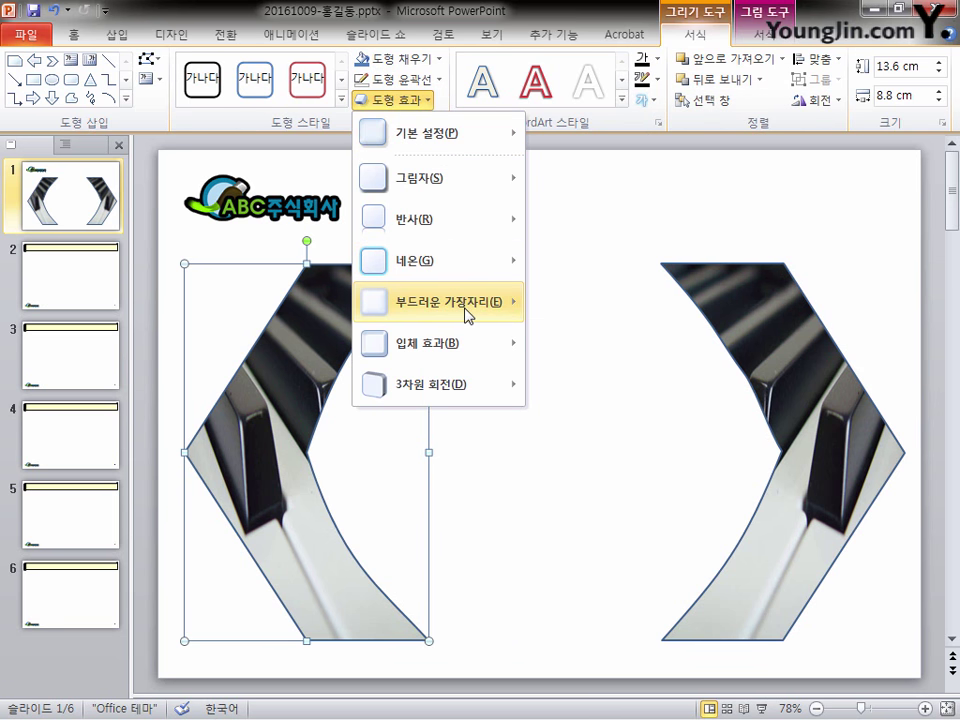
mouse_move(469, 316)
click(656, 450)
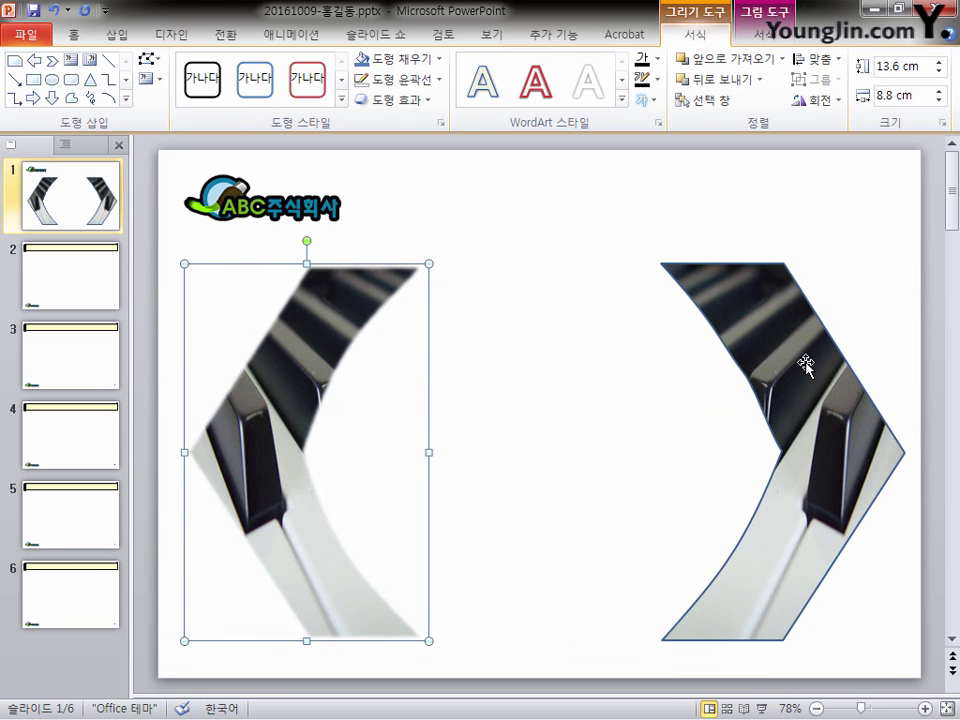
click(806, 367)
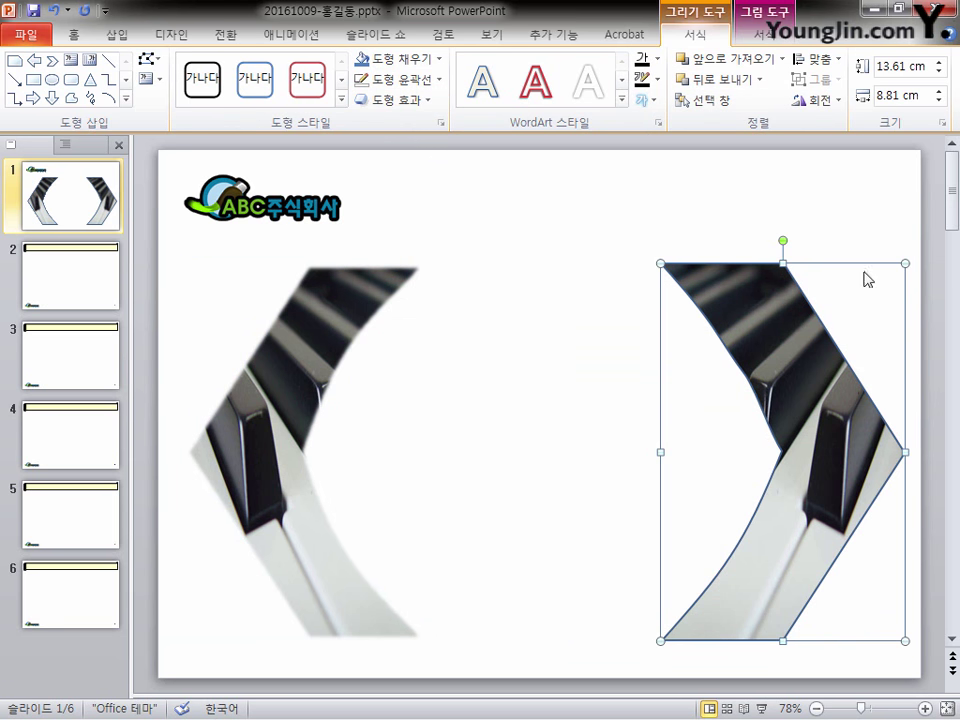
click(431, 104)
mouse_move(484, 316)
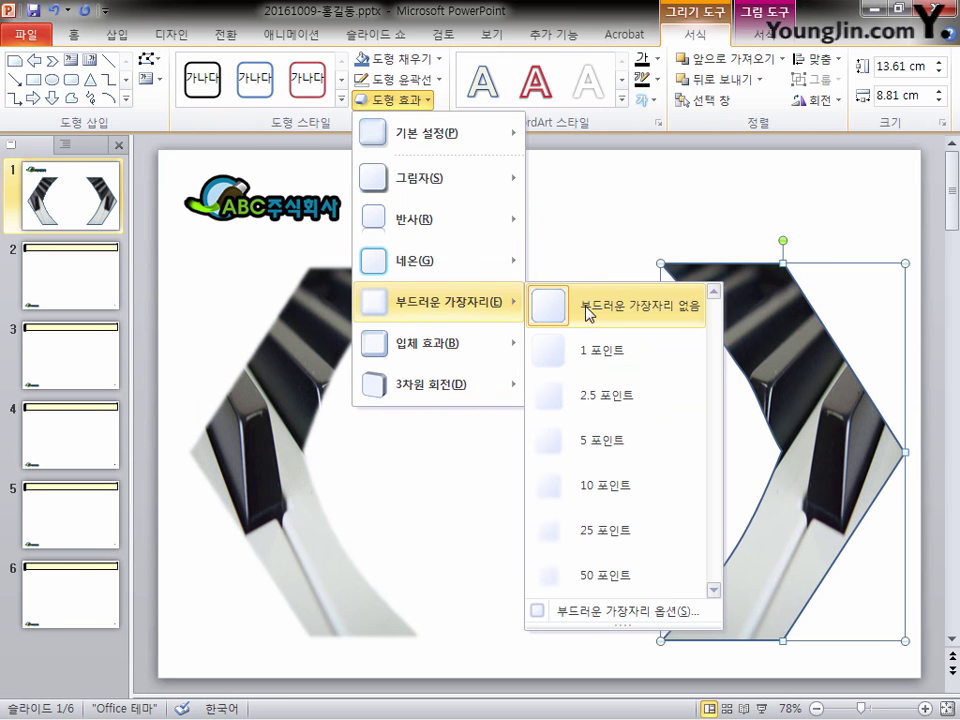
click(617, 450)
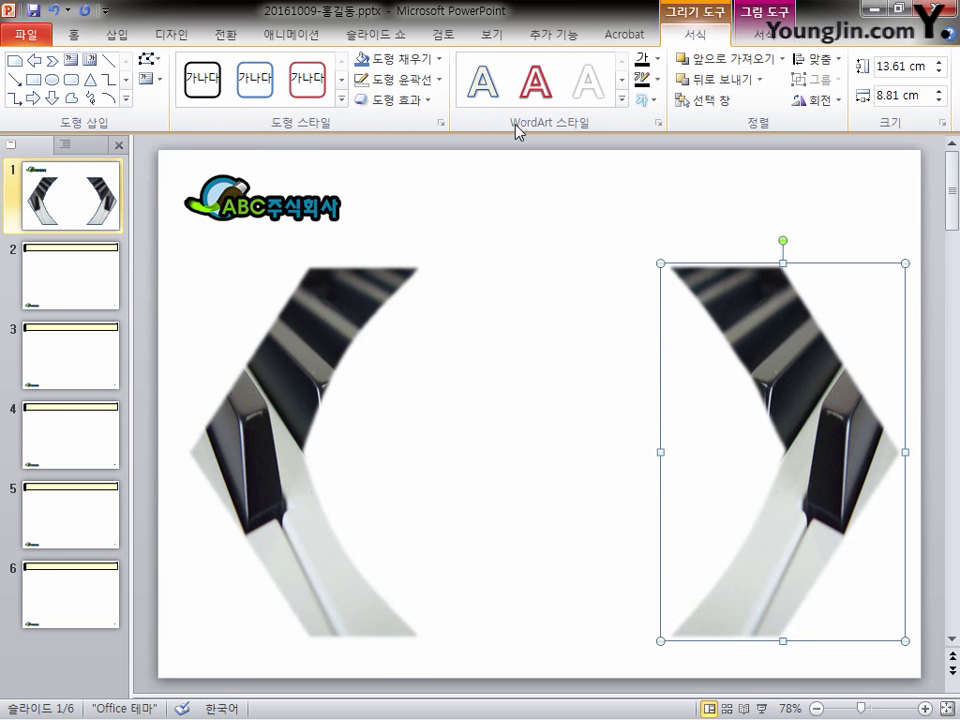
Step: Remove the outline from both piano-picture shapes and spread them slightly outward toward the slide's side edges
click(441, 80)
click(395, 240)
click(353, 279)
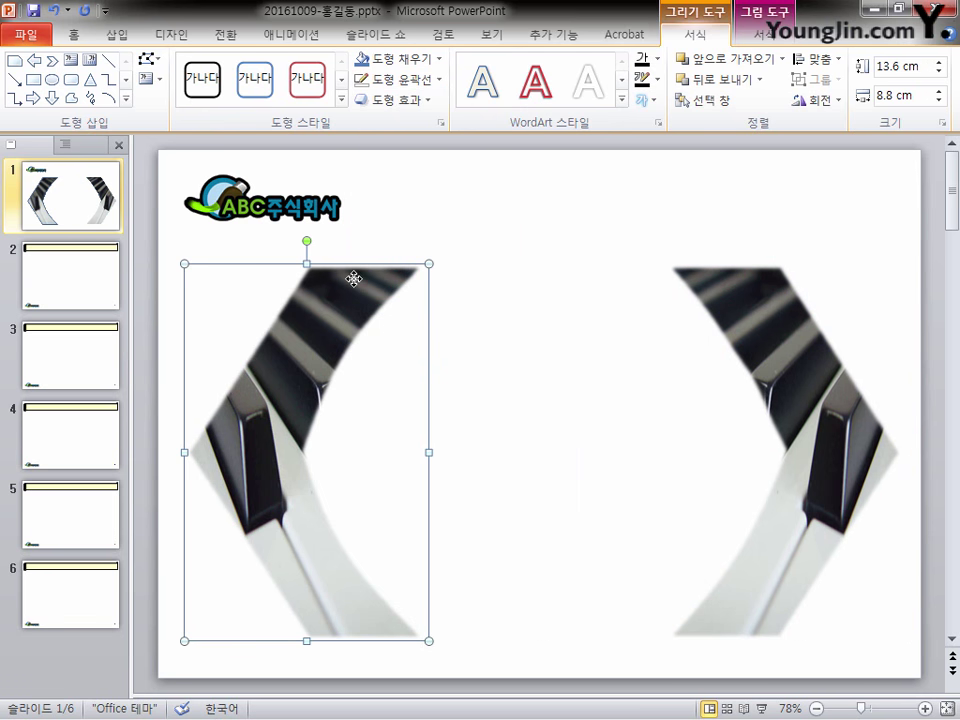
click(430, 80)
click(400, 238)
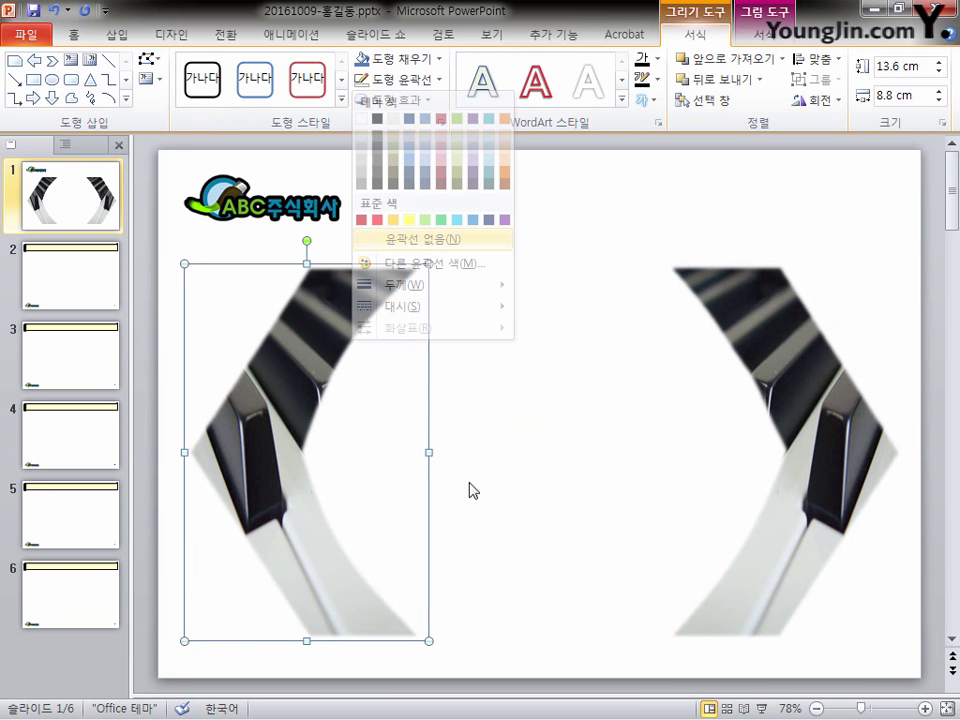
click(535, 216)
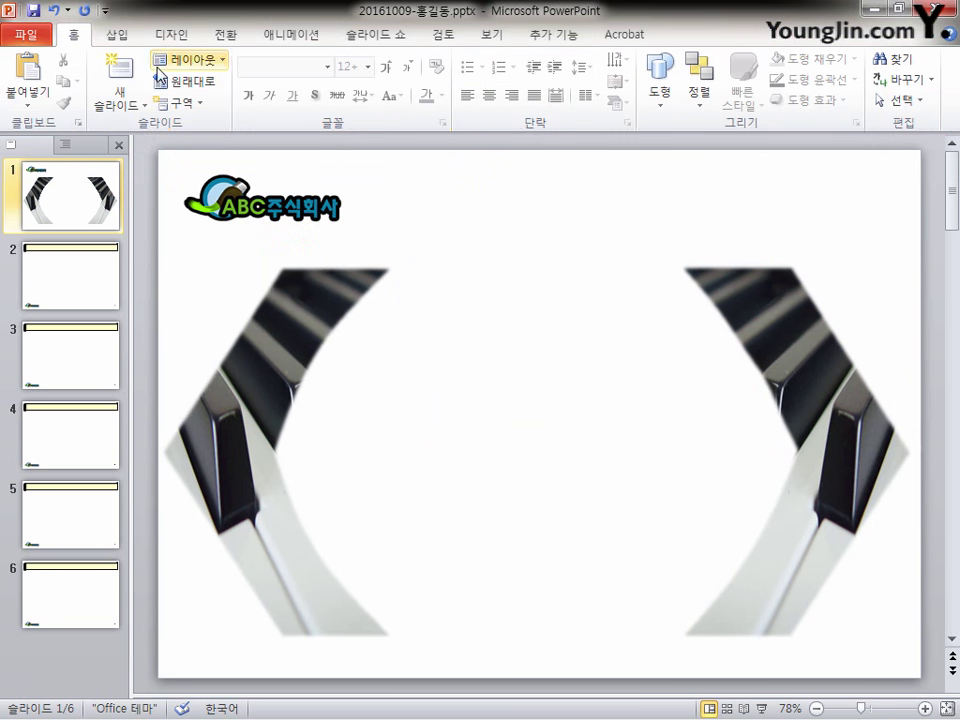
Step: Insert a WordArt title reading "About Web 2.0" in the pale engraved style from the second row, third column
click(117, 34)
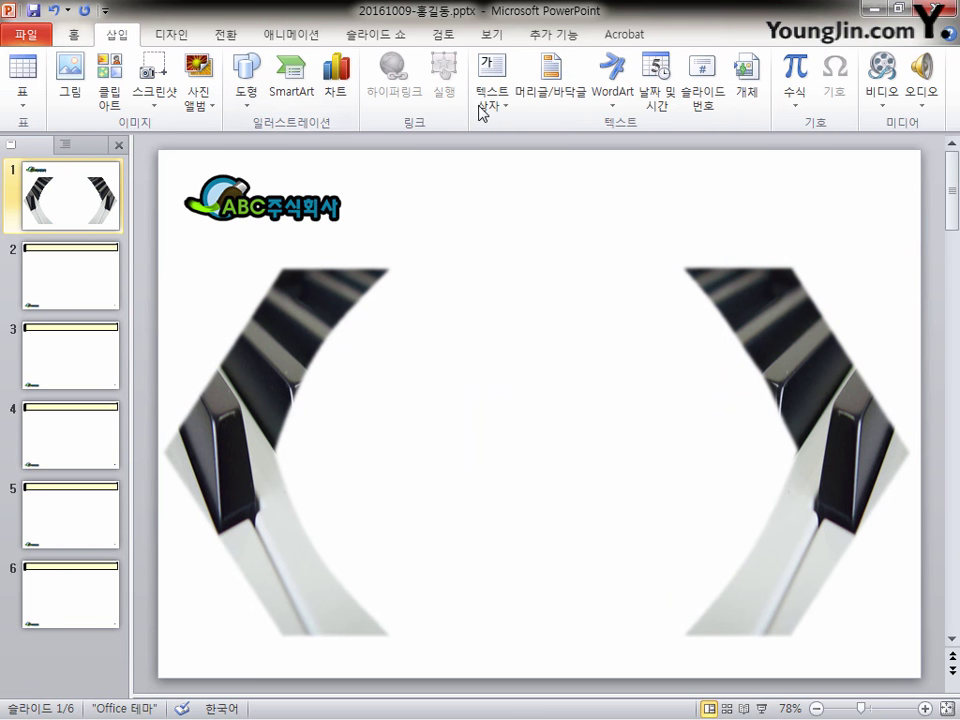
click(613, 98)
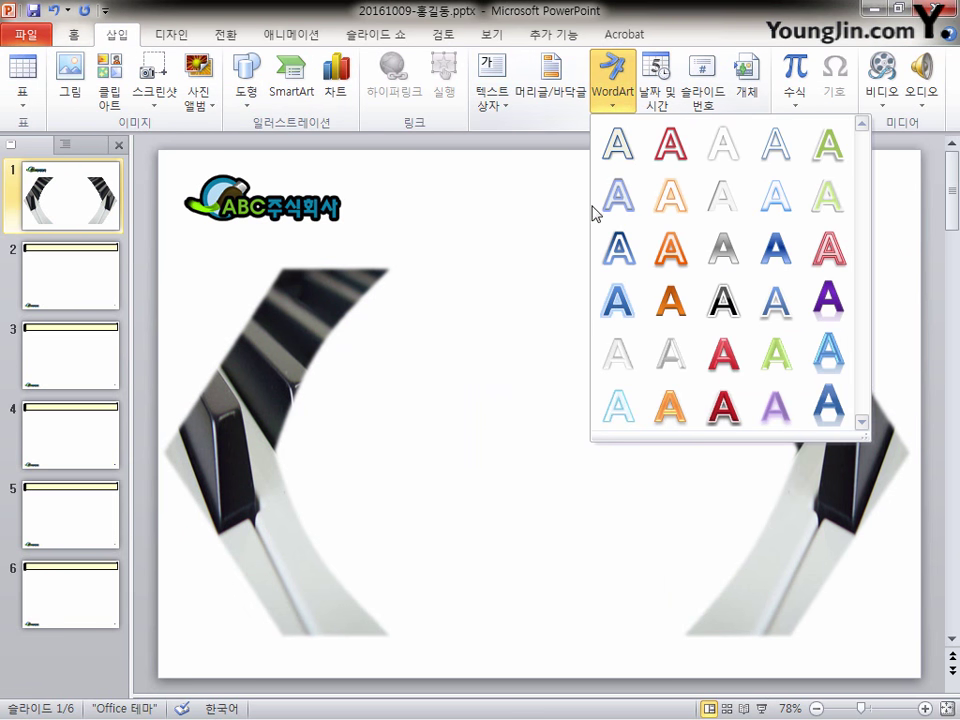
click(728, 205)
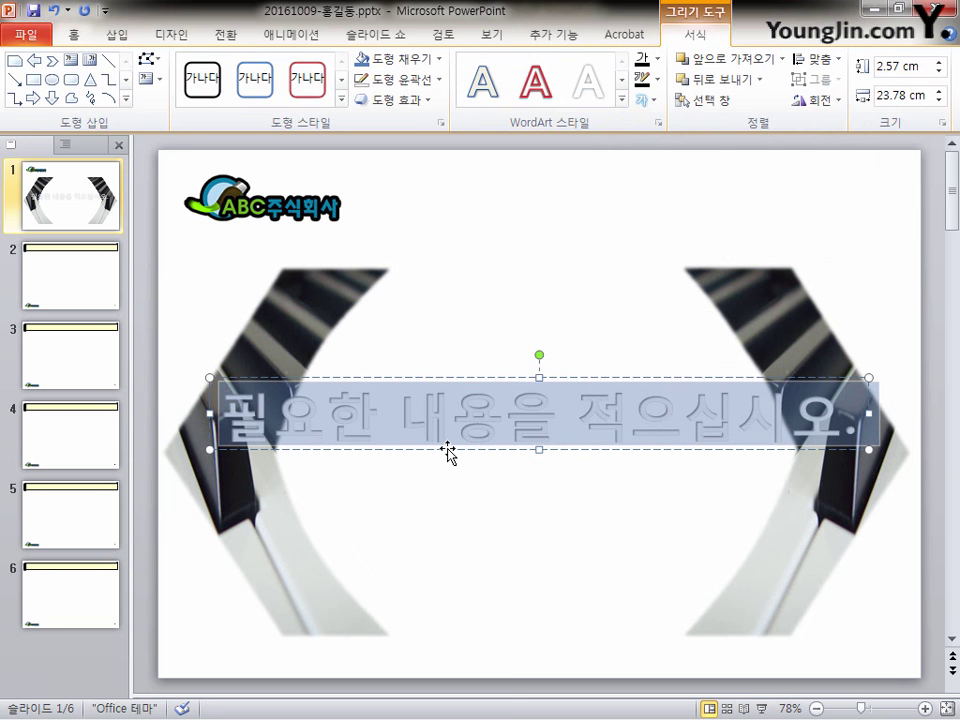
text(About Web 2.0)
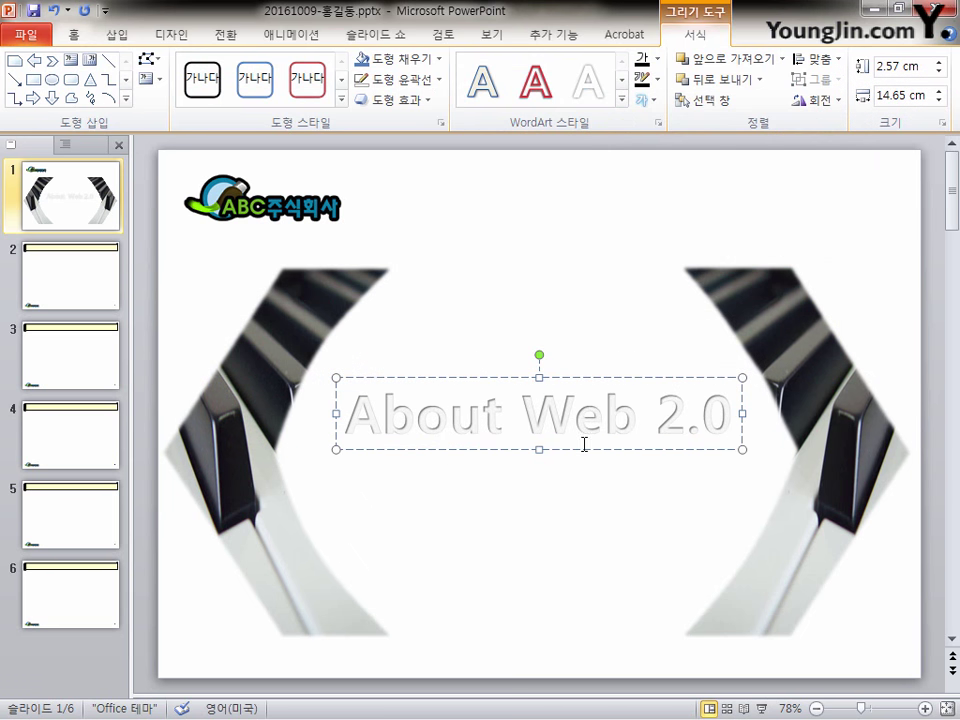
Step: Set the font of the "About Web 2.0" WordArt title to 굴림
click(588, 451)
click(75, 36)
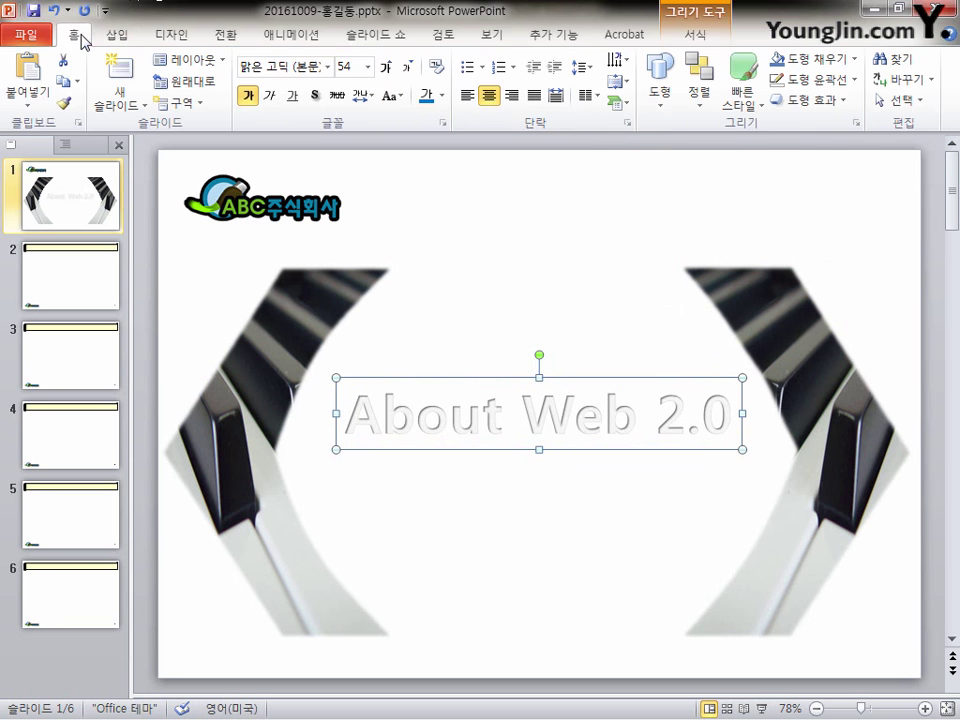
click(329, 68)
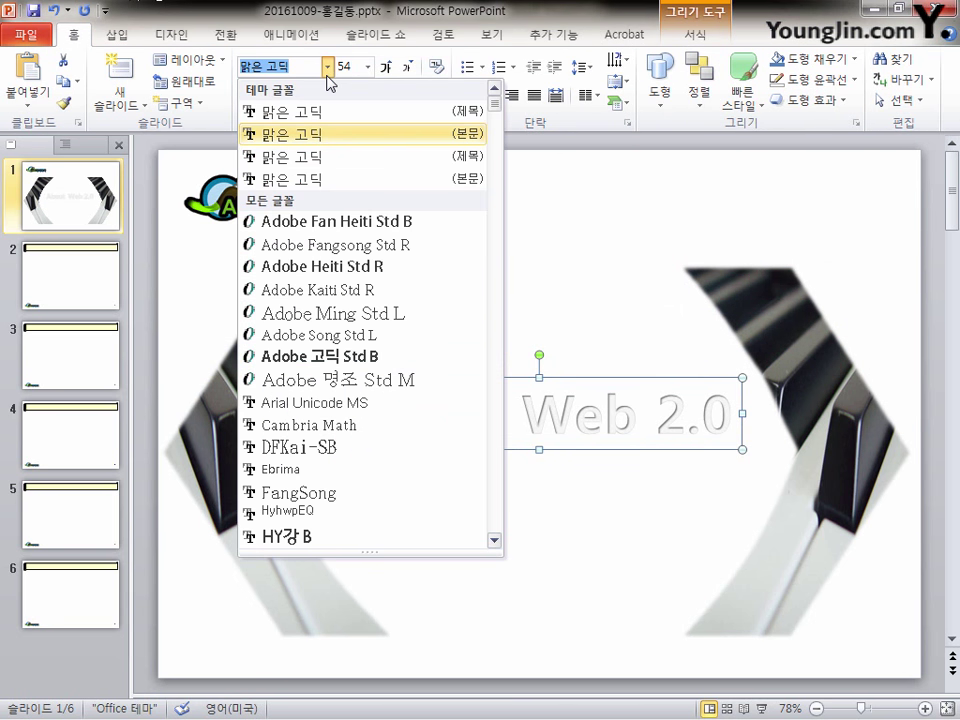
text(굴림)
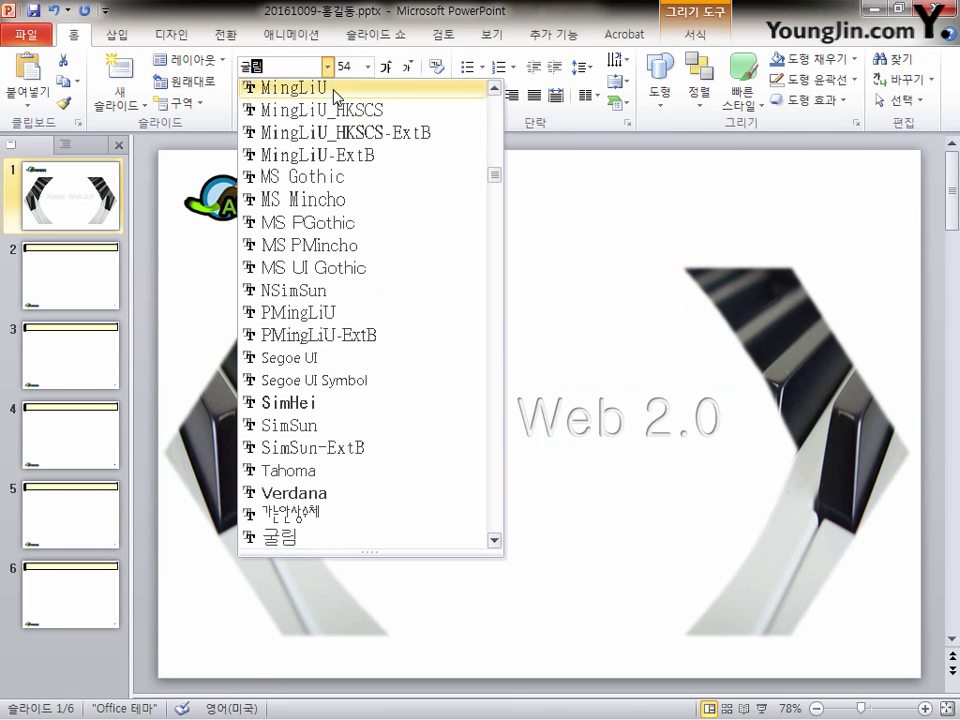
click(290, 539)
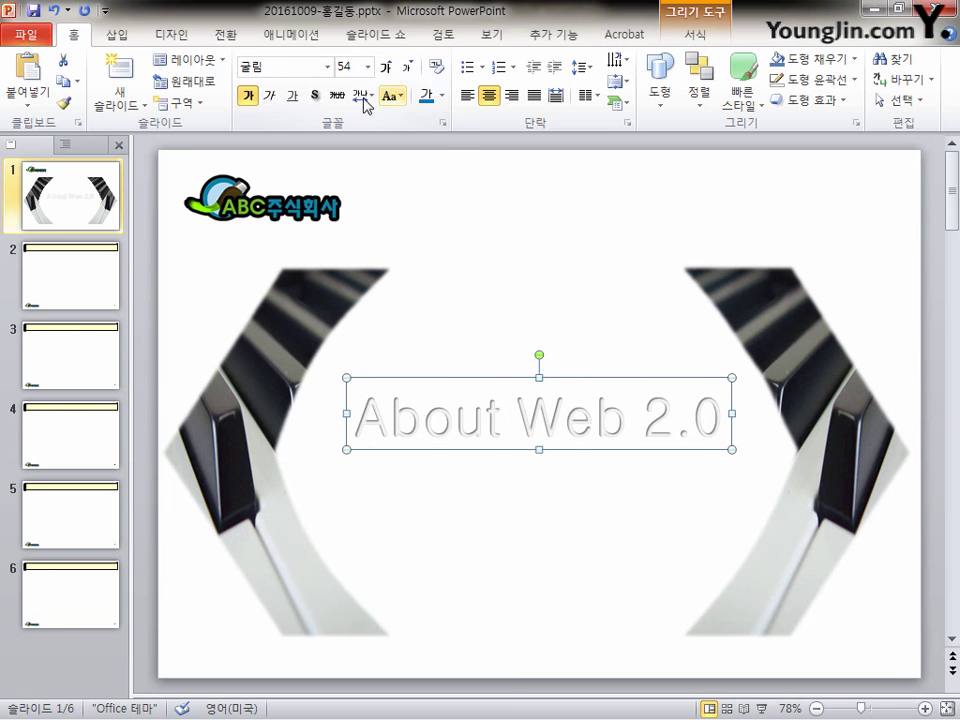
Step: Color the "About Web 2.0" WordArt text black and apply the first reflection variation to it
click(441, 96)
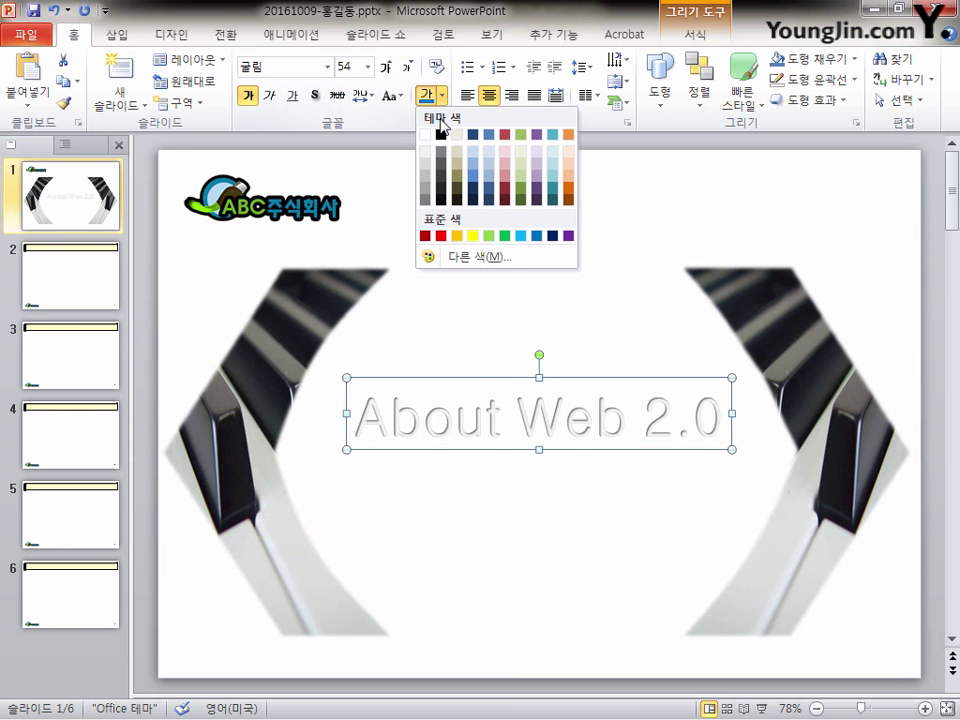
click(441, 136)
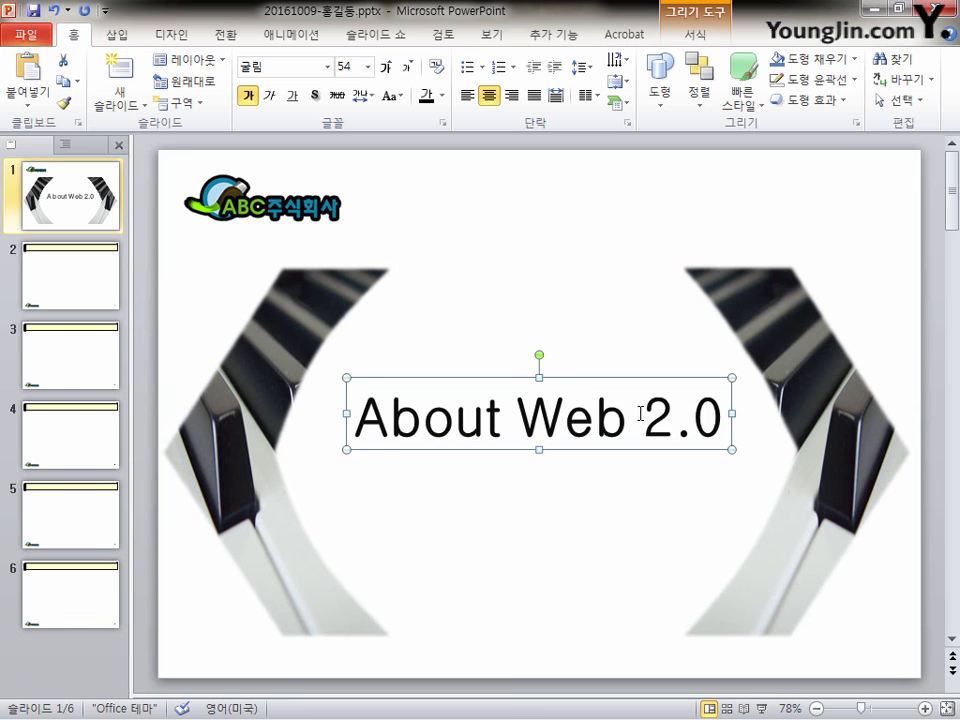
click(697, 35)
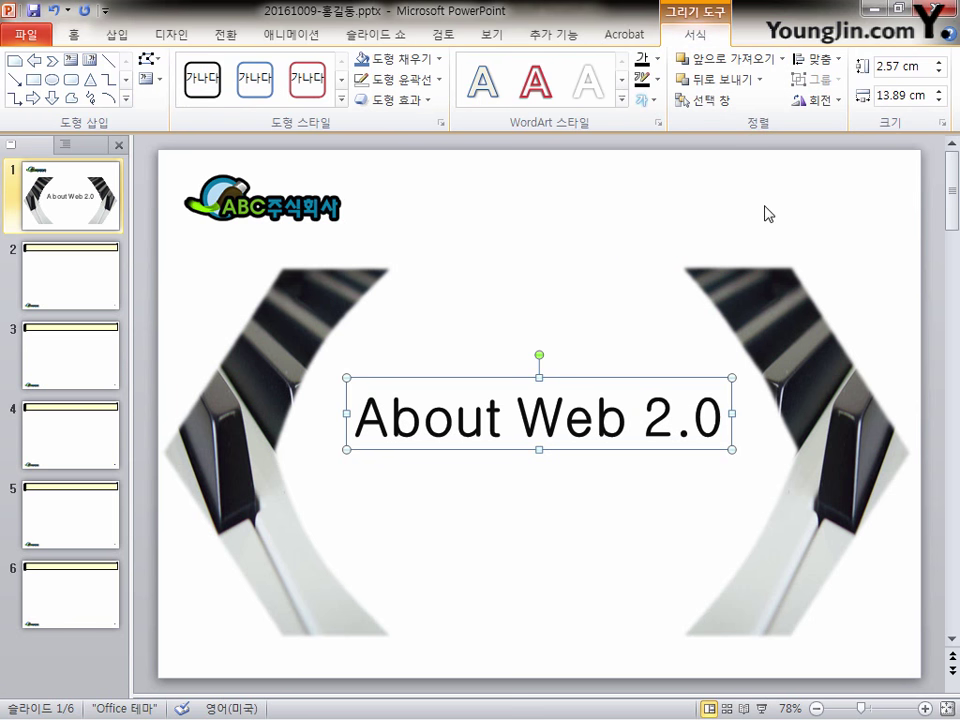
click(654, 103)
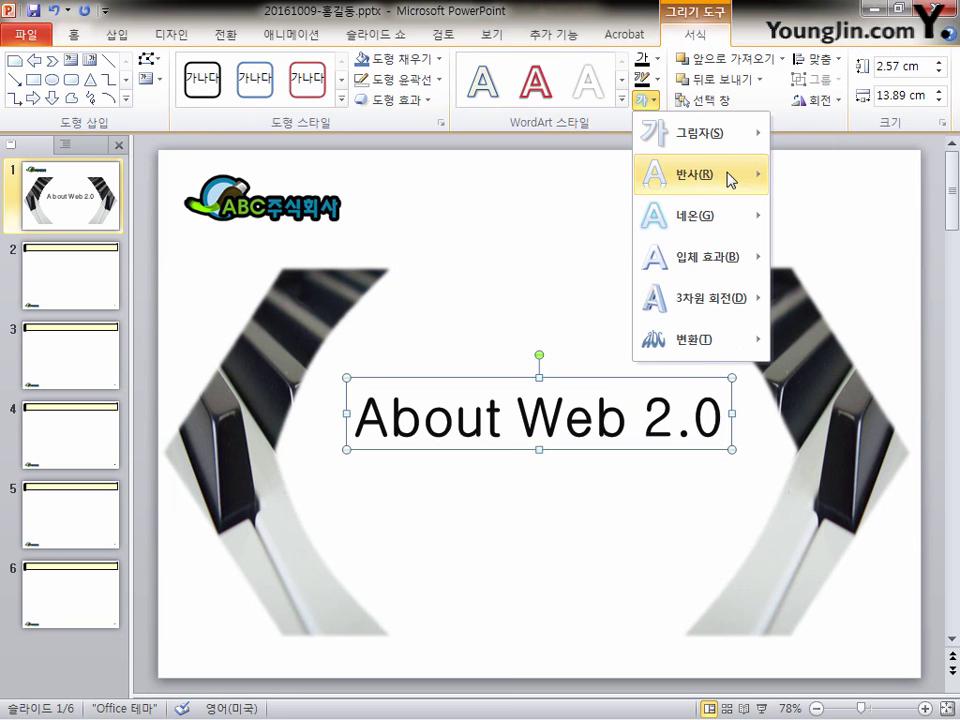
mouse_move(729, 179)
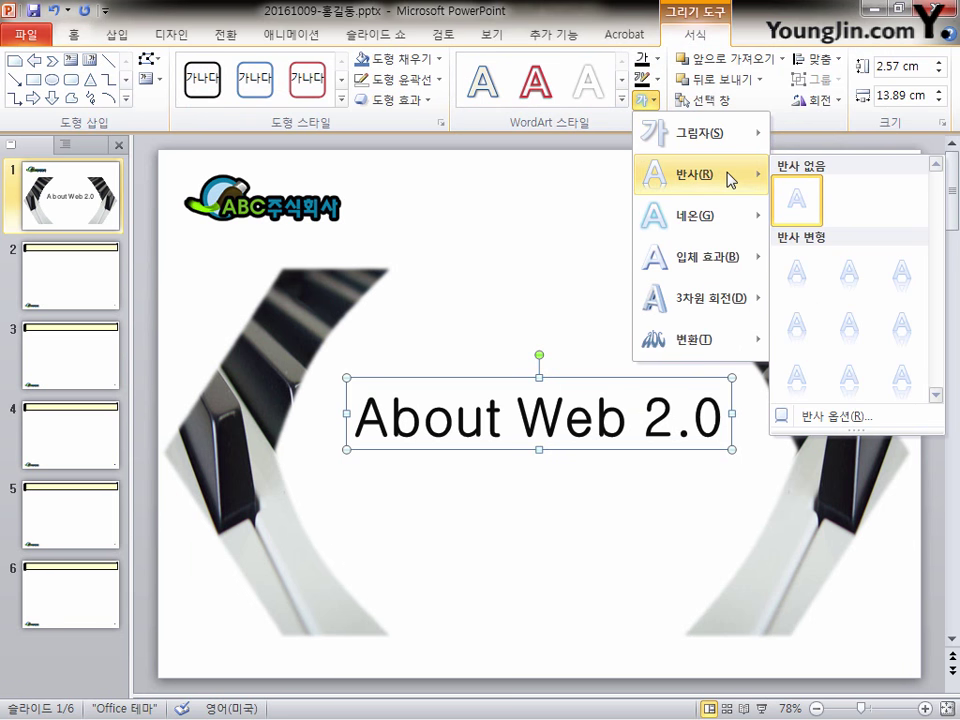
click(816, 283)
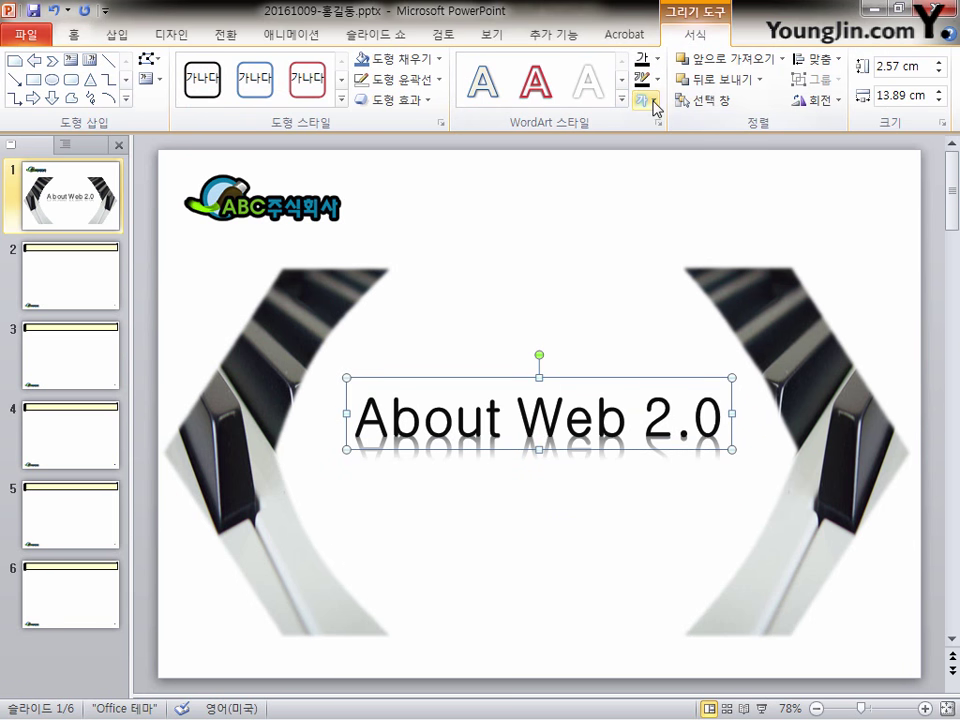
Step: Apply the text transform from the fourth row, fourth column of the warp shapes to the WordArt title
click(654, 103)
mouse_move(731, 345)
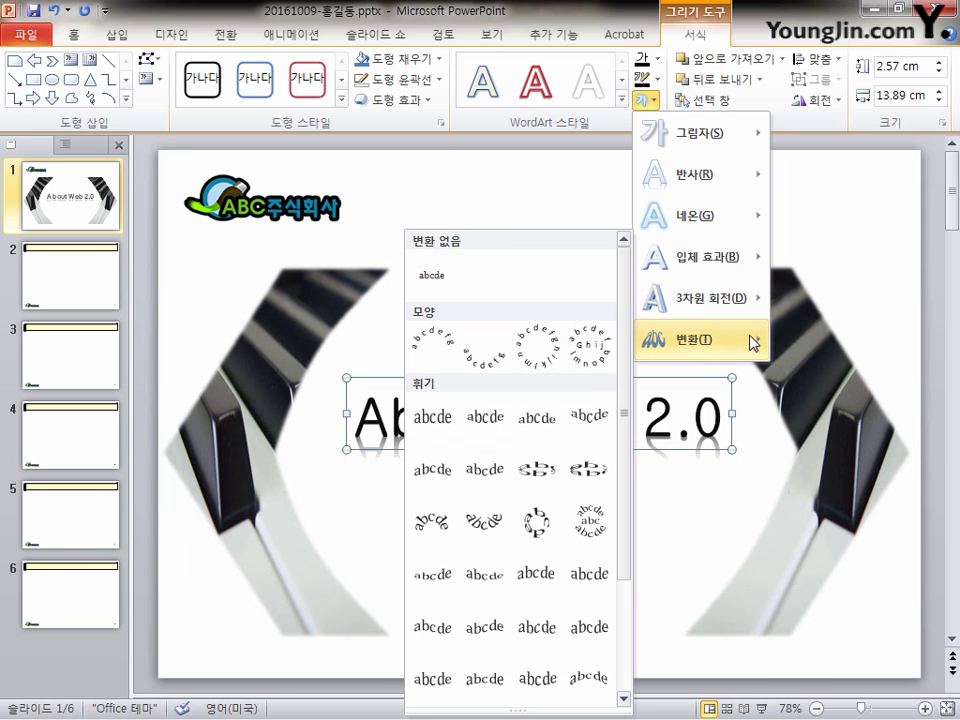
click(607, 584)
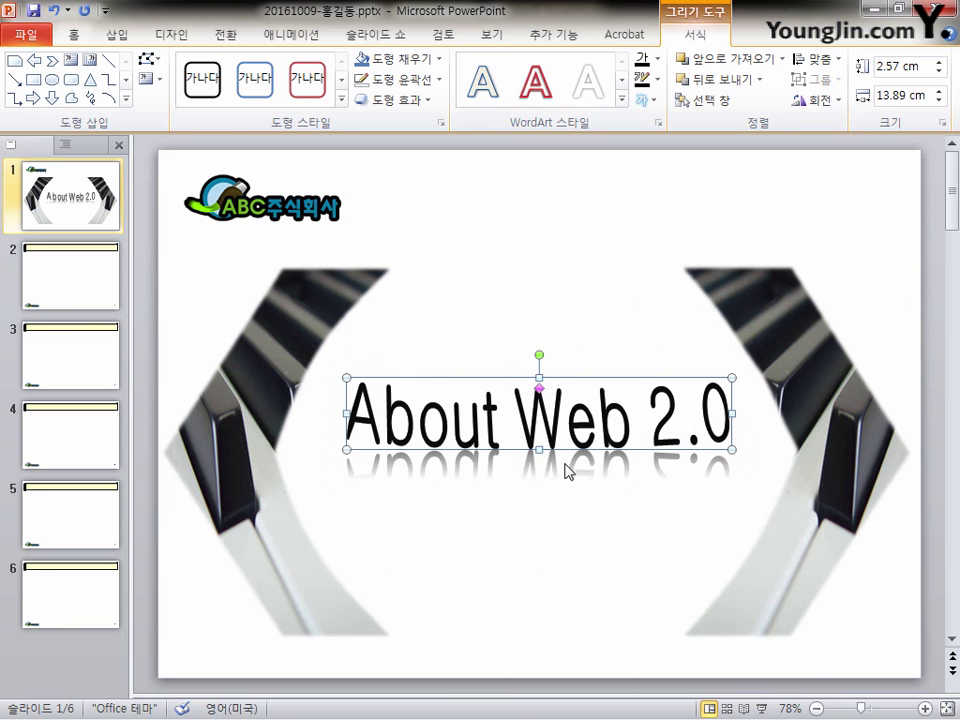
Step: Make the WordArt title taller and widen it slightly on both sides between the piano-picture shapes
drag(733, 450, 733, 475)
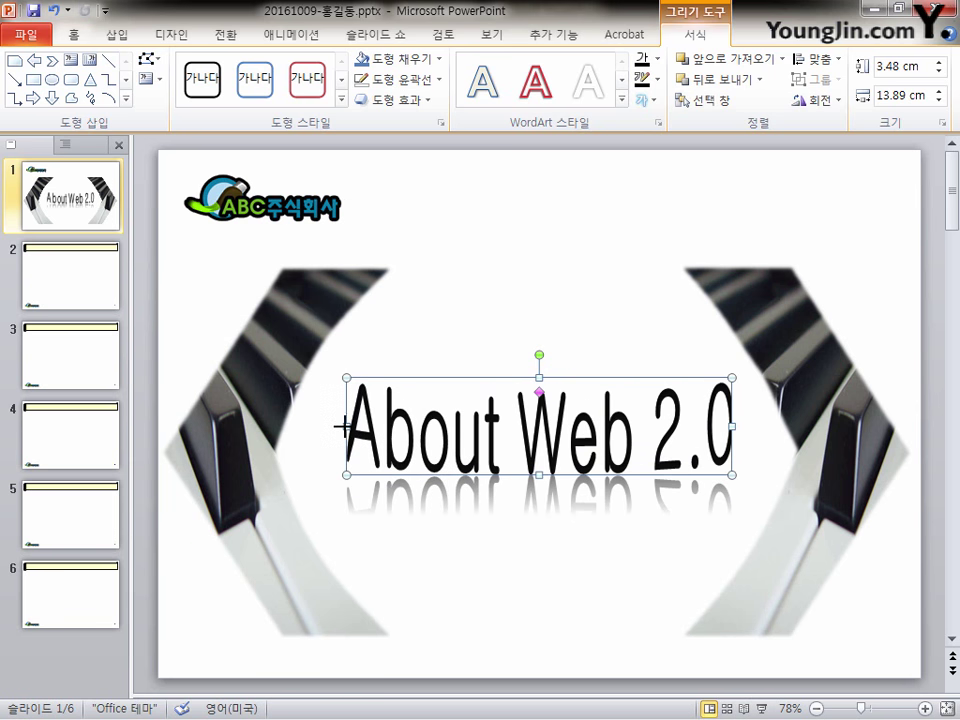
drag(343, 427, 328, 427)
drag(733, 427, 745, 427)
key(Escape)
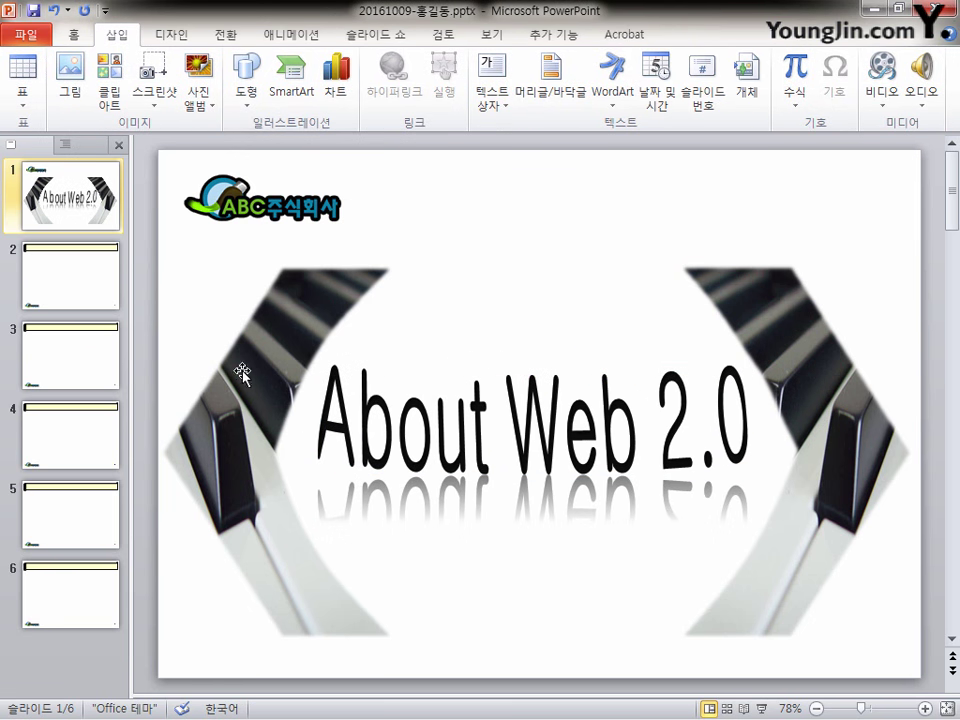
Step: Save the presentation and enter "목차" as the title of slide 2
click(64, 279)
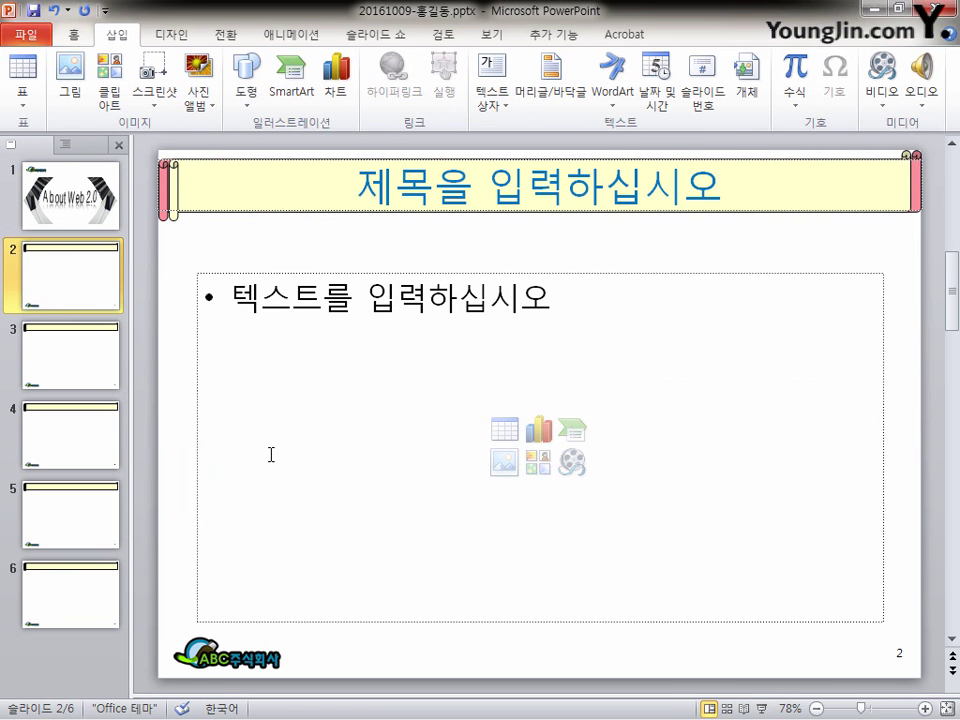
key(ctrl+s)
click(530, 205)
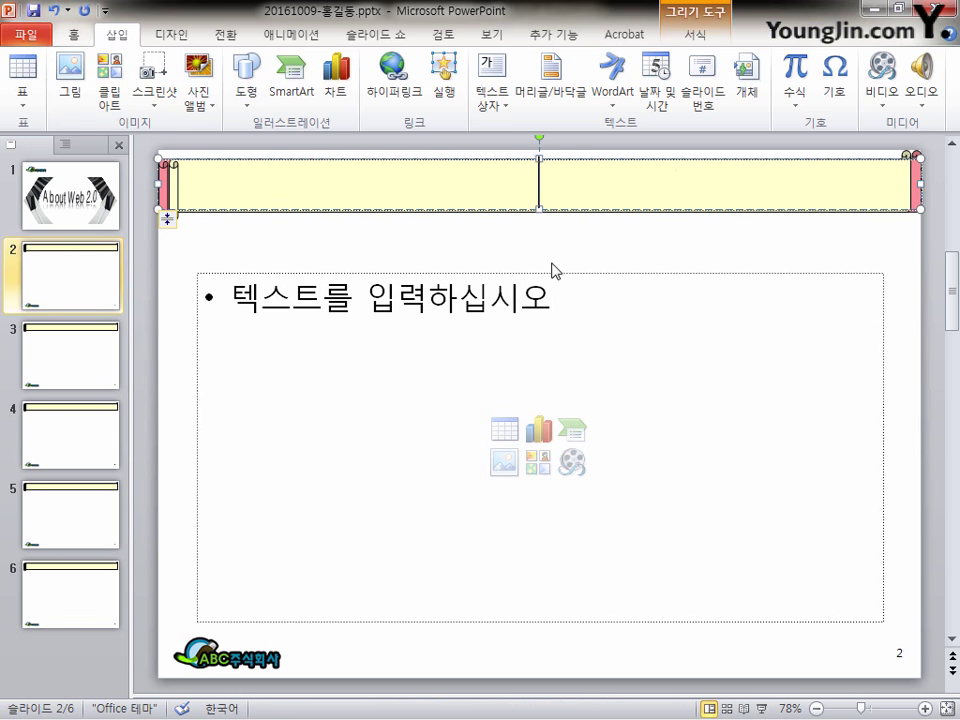
text(목차)
click(553, 265)
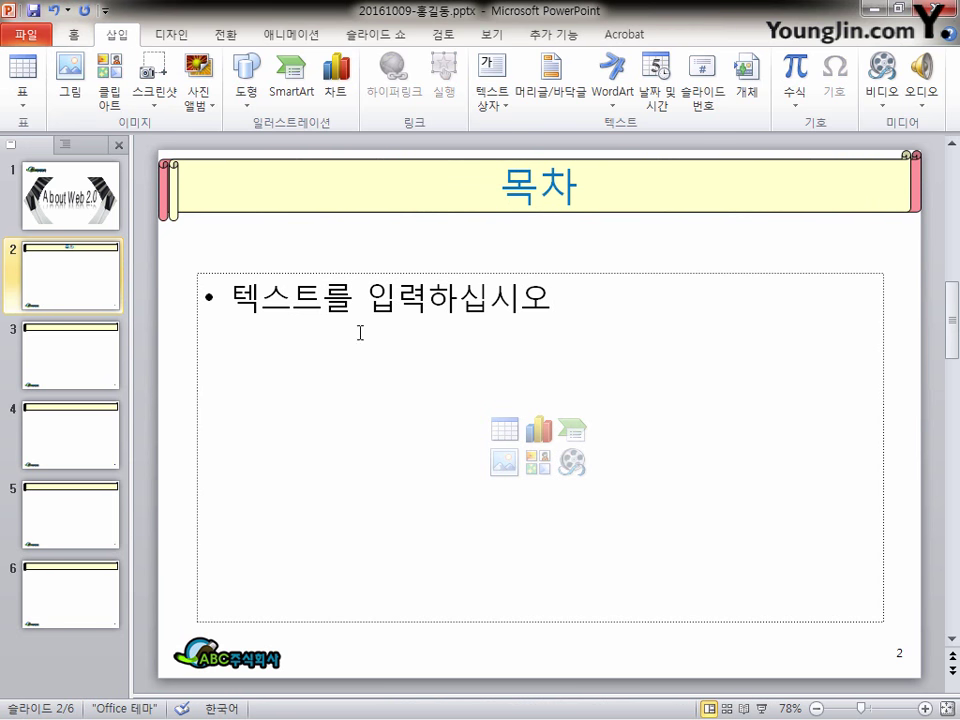
Step: Delete the empty content placeholder from slide 2
click(386, 274)
click(386, 272)
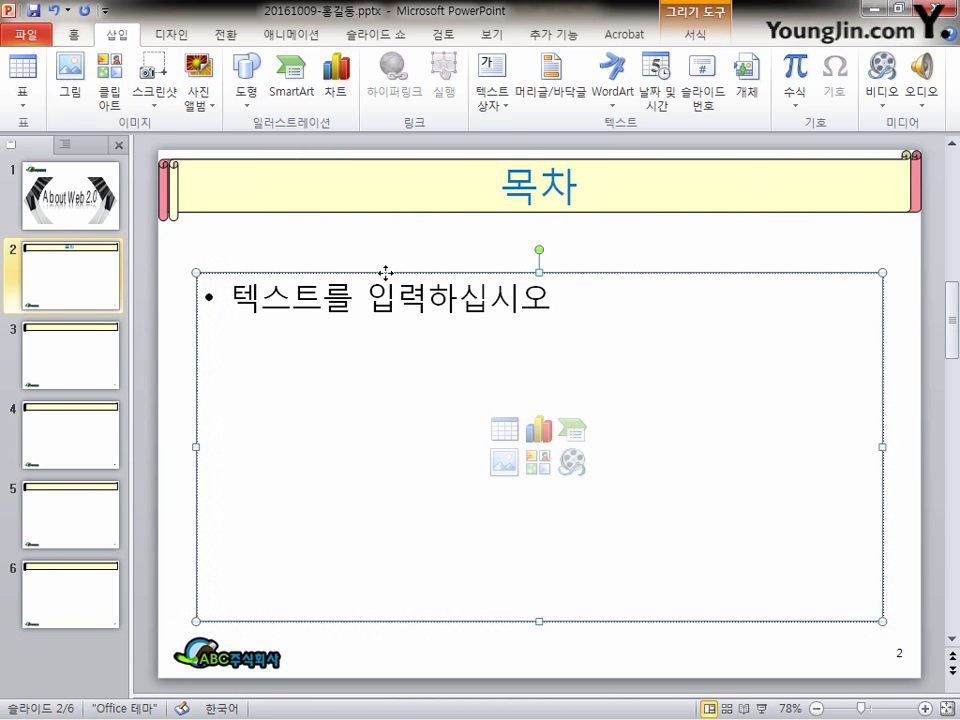
key(Delete)
Step: Draw a long horizontal pentagon block arrow beneath the title, spanning from left of the slide's centre toward its right edge
click(246, 78)
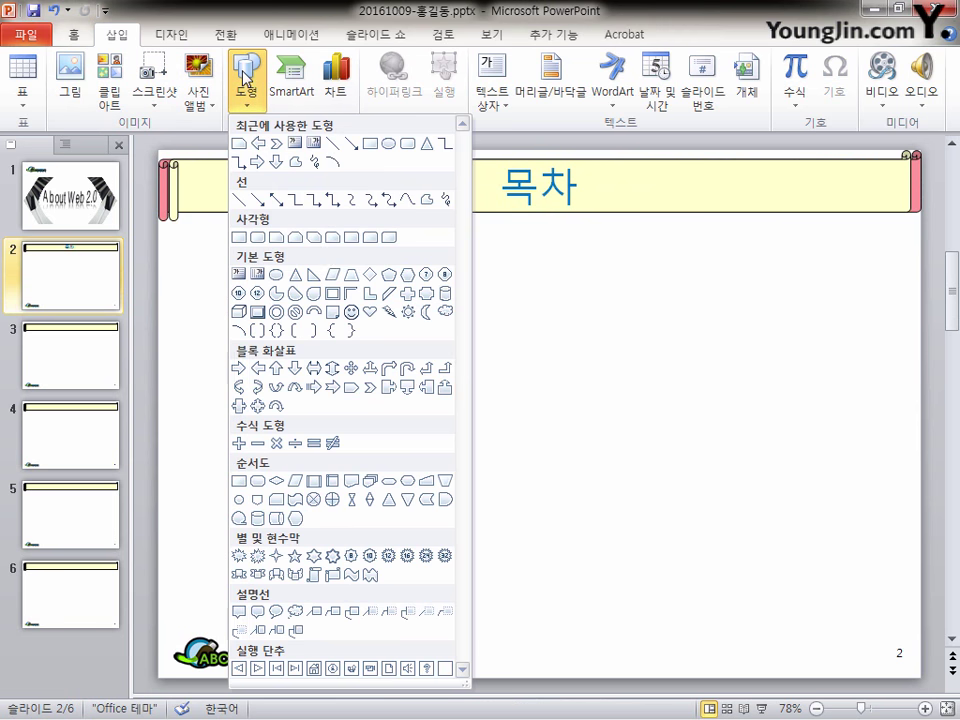
click(352, 387)
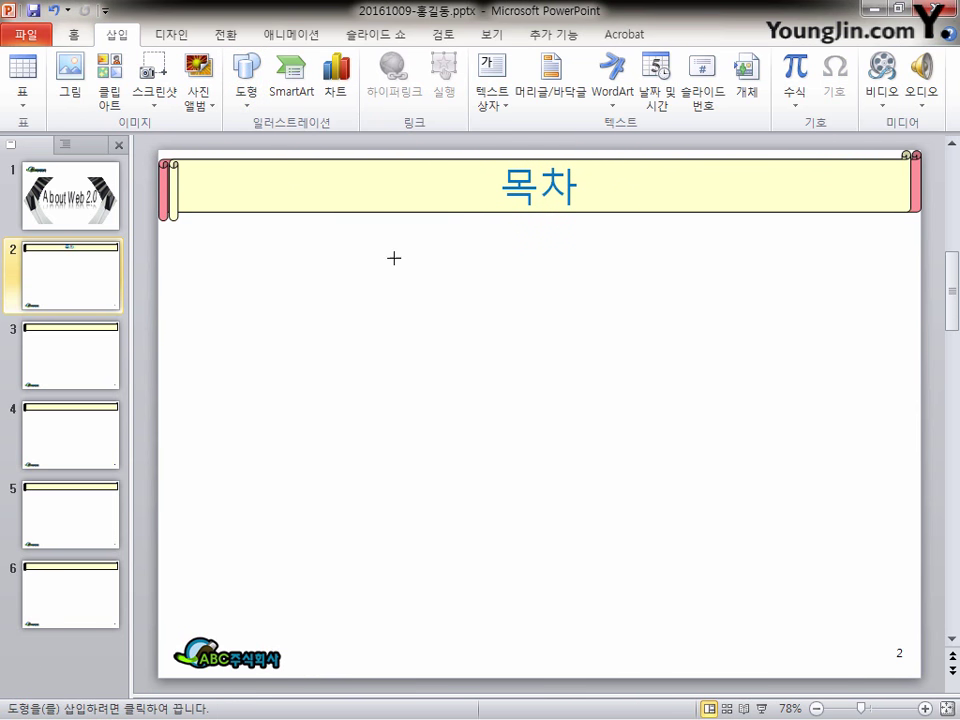
drag(361, 246, 866, 308)
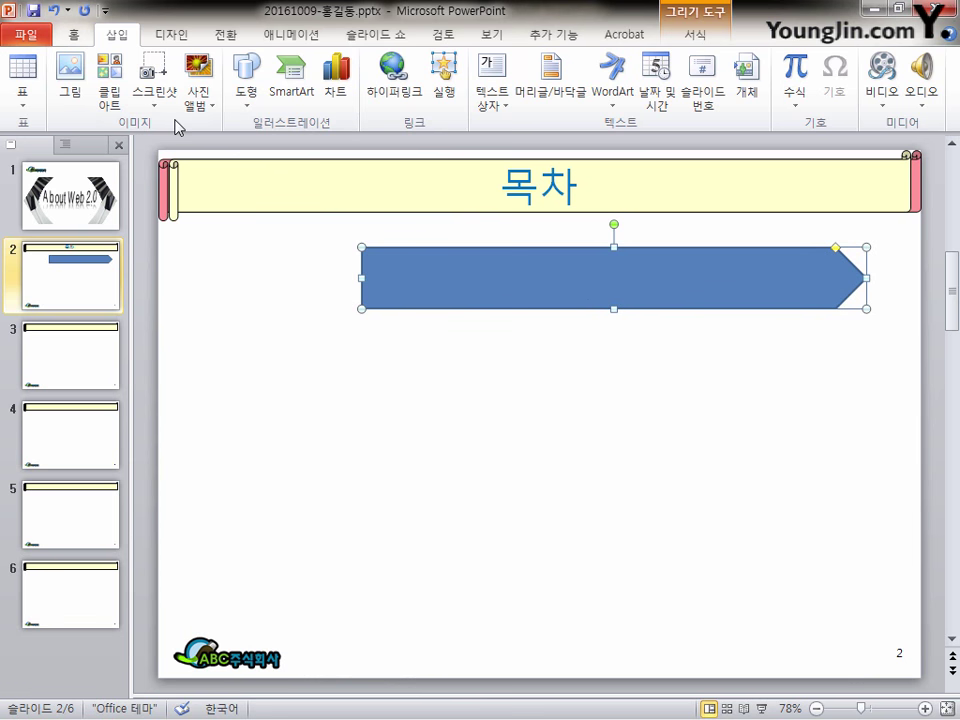
Step: Draw a small flowchart stored-data shape over the pentagon arrow's left end and rotate it counter-clockwise
click(246, 78)
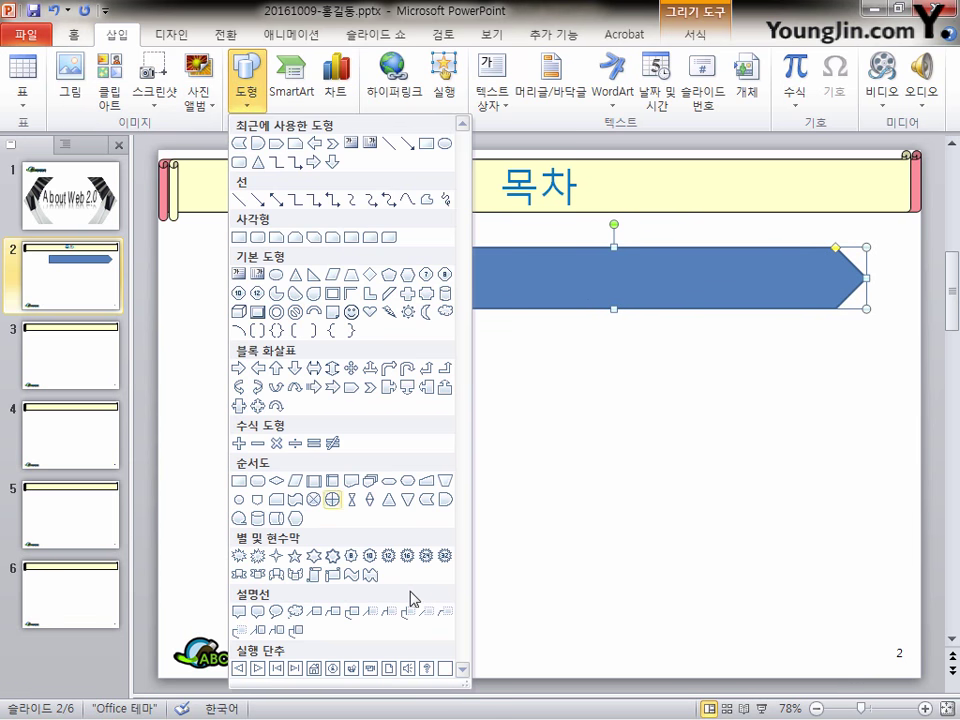
click(424, 500)
drag(326, 231, 400, 287)
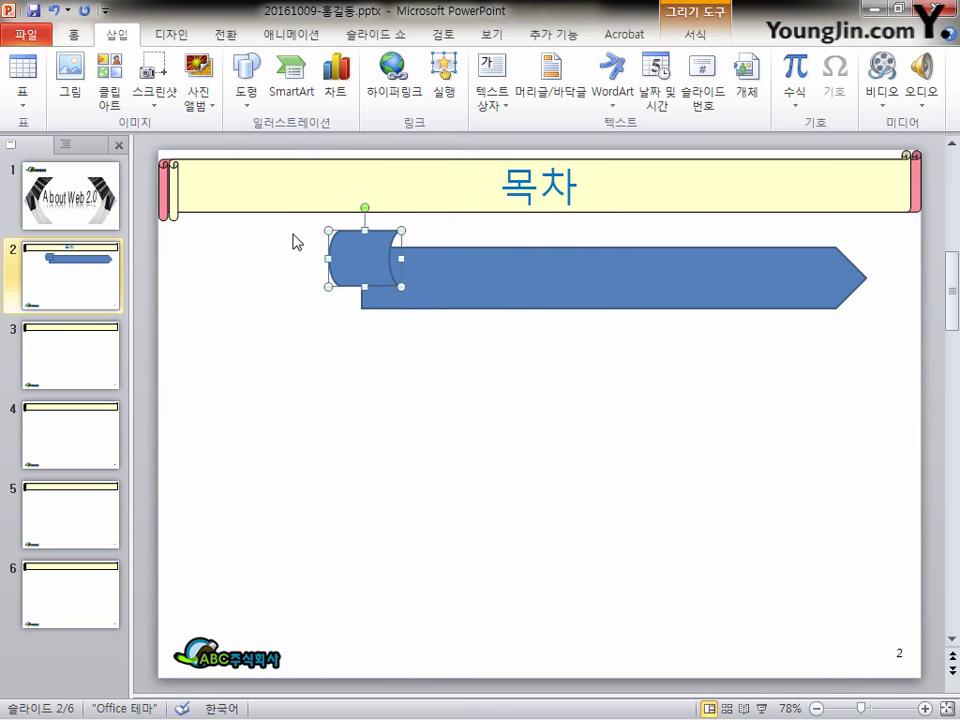
drag(364, 208, 338, 215)
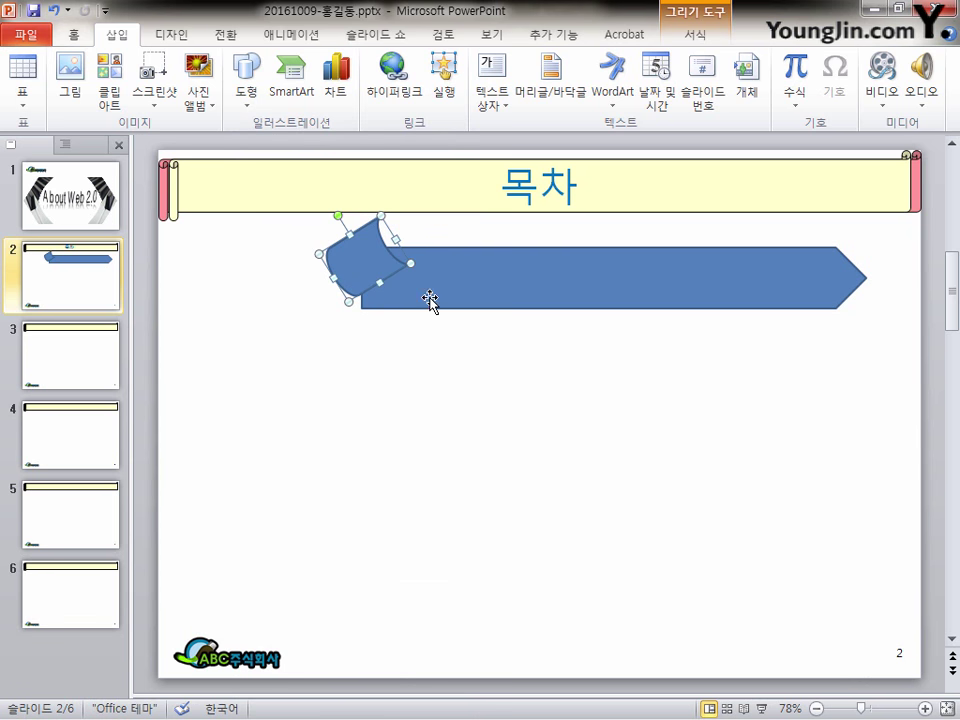
Step: Give both the stored-data shape and the pentagon arrow a black ¾ pt outline
shift+click(622, 296)
click(695, 35)
click(437, 80)
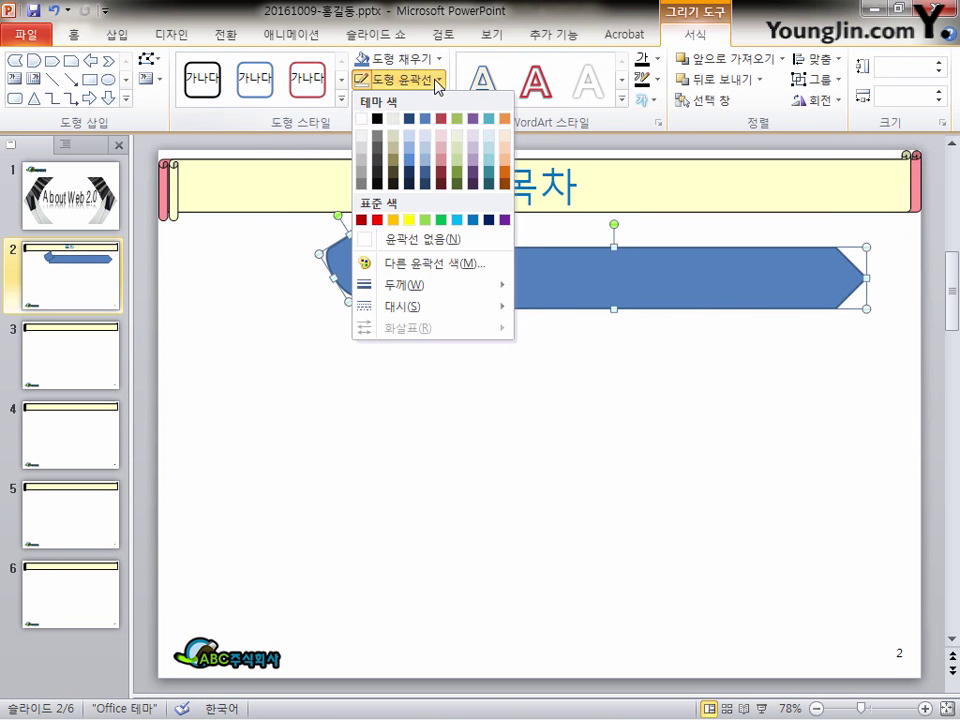
click(380, 122)
click(420, 82)
mouse_move(420, 286)
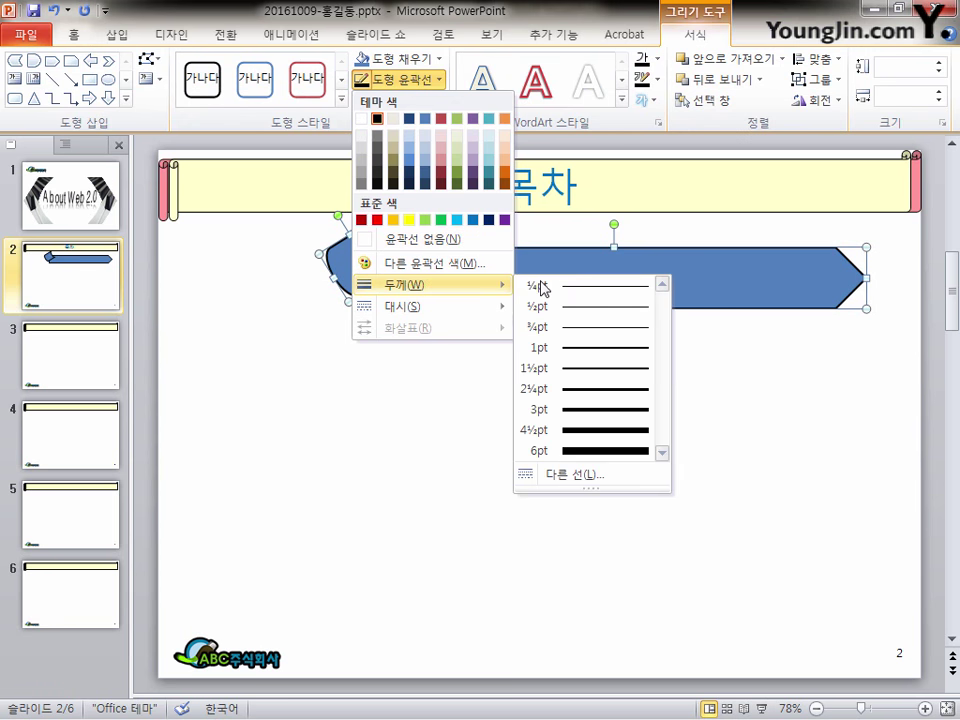
click(611, 329)
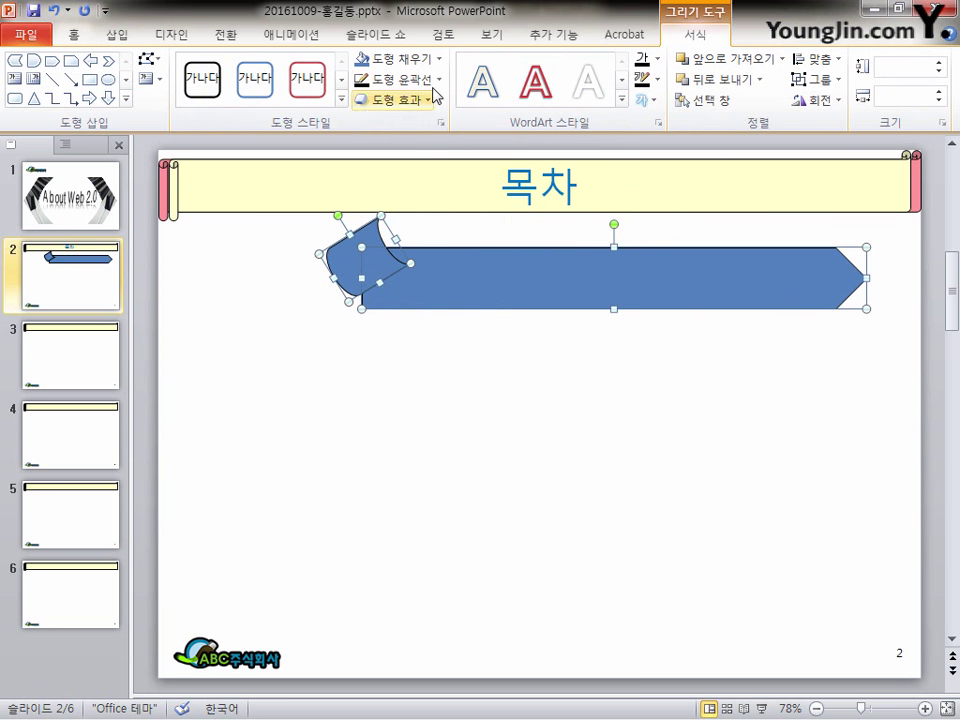
click(287, 278)
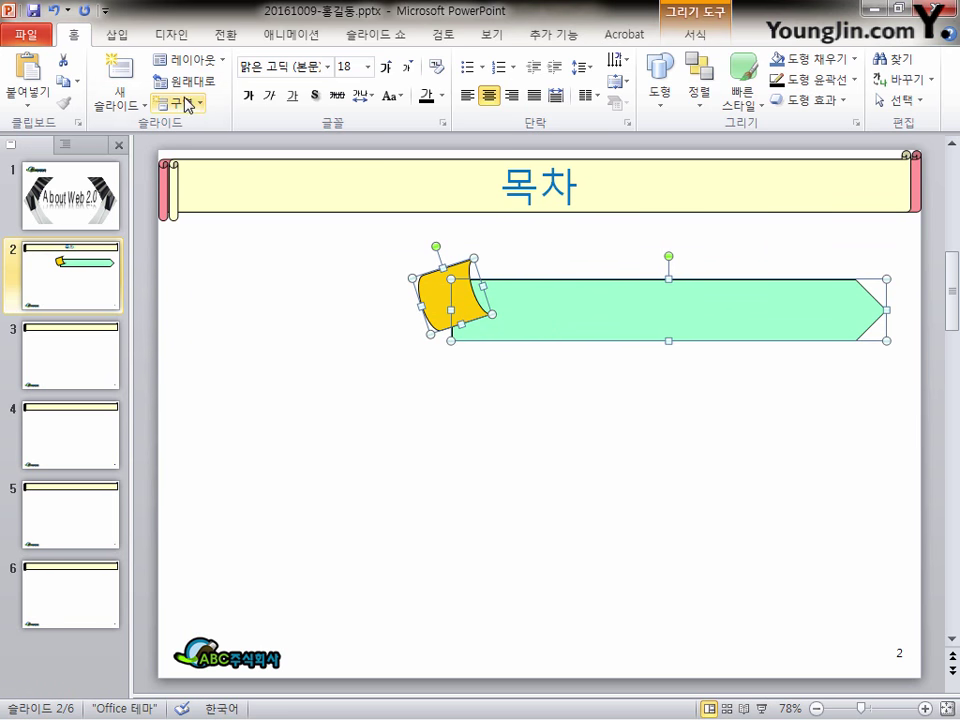
Step: Set the font of both shapes to 돋움 at size 24 and copy the pair straight down to the lower part of the slide
click(330, 67)
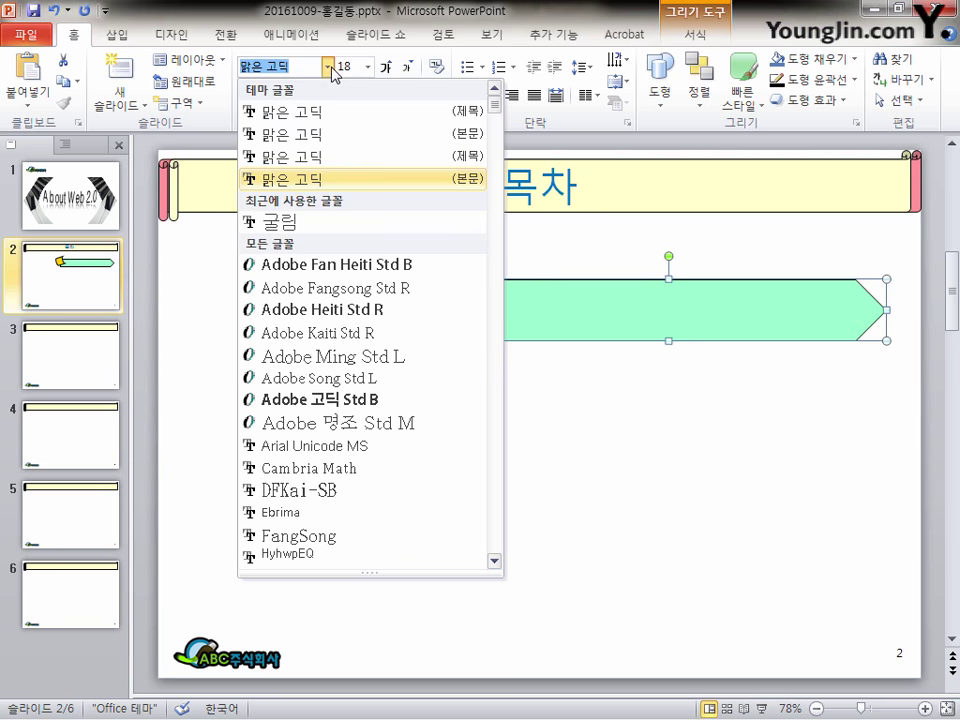
scroll(303, 240, down, 15)
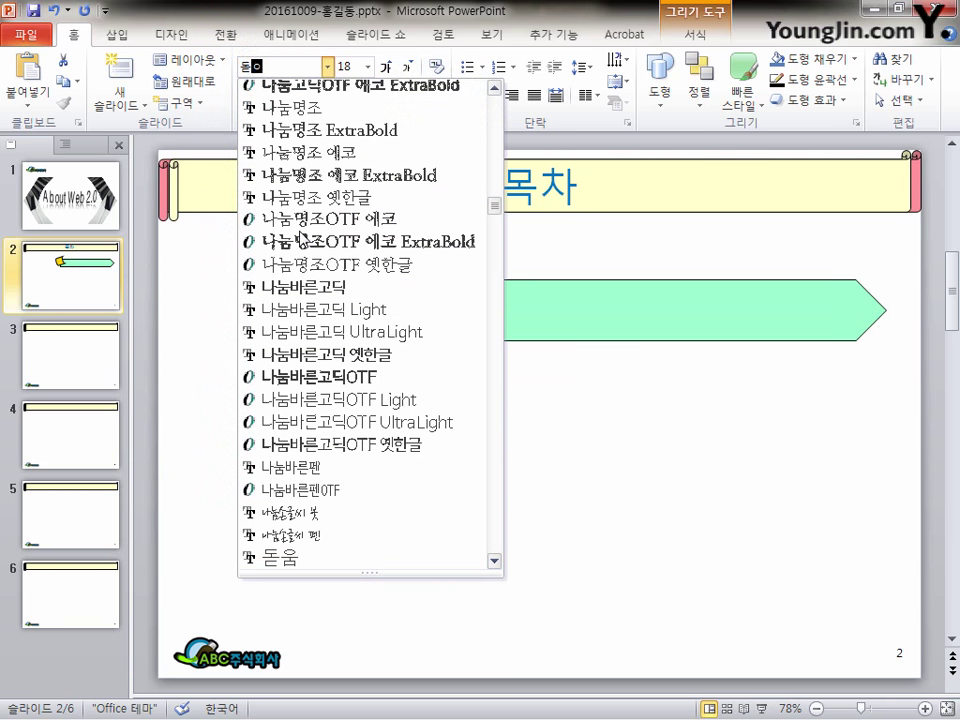
click(289, 560)
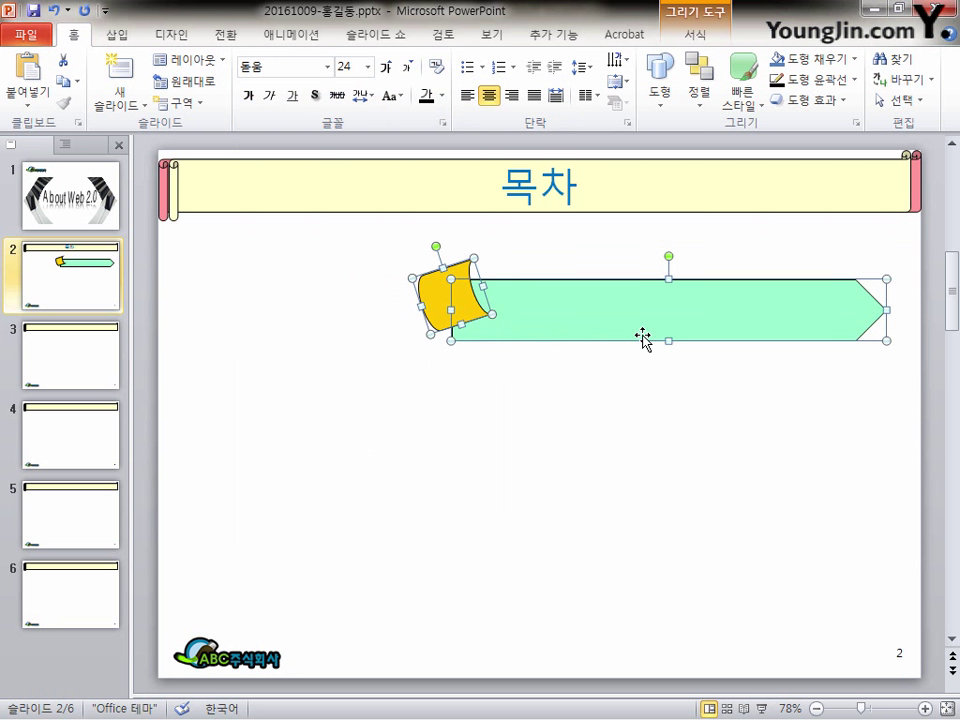
drag(648, 345, 670, 627)
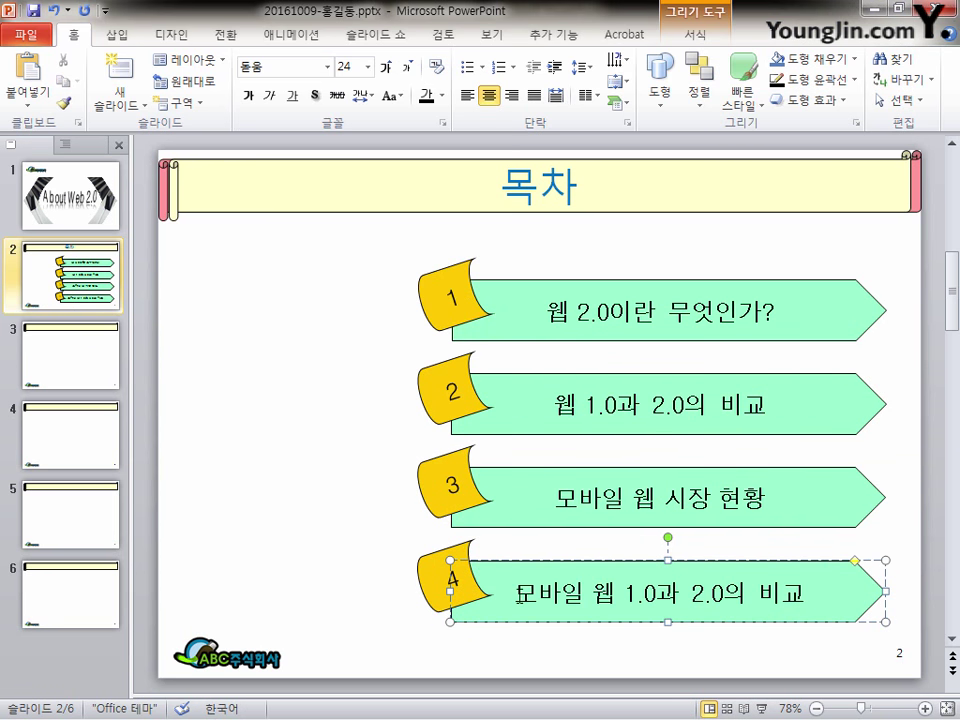
Step: Hyperlink the fourth item's text "모바일 웹 1.0과 2.0의 비교" to slide 6 of the current document
drag(517, 594, 808, 594)
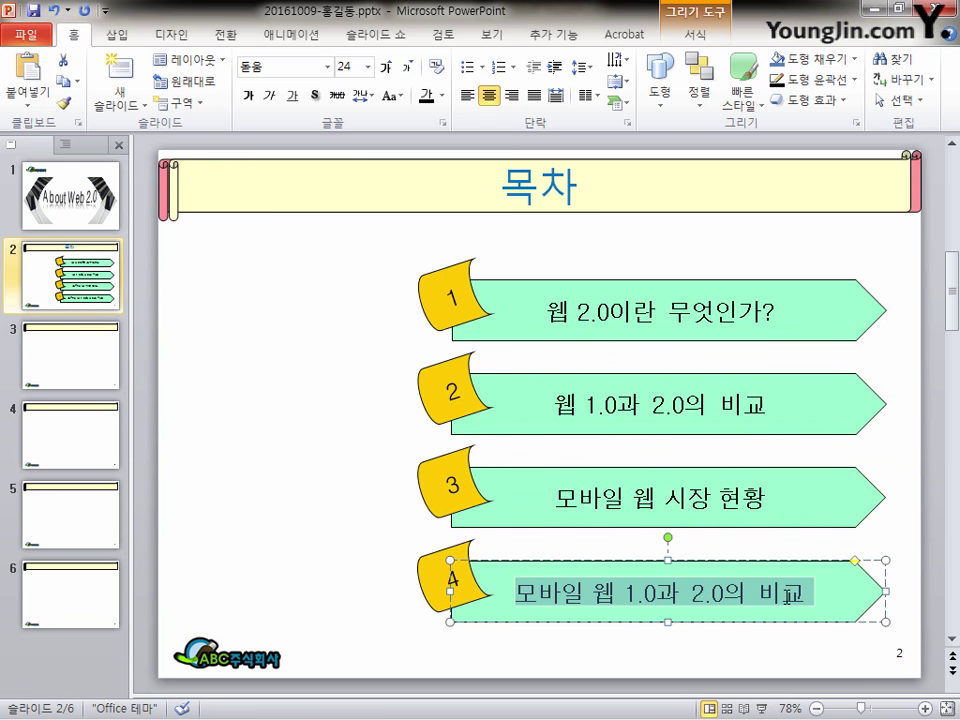
right_click(765, 596)
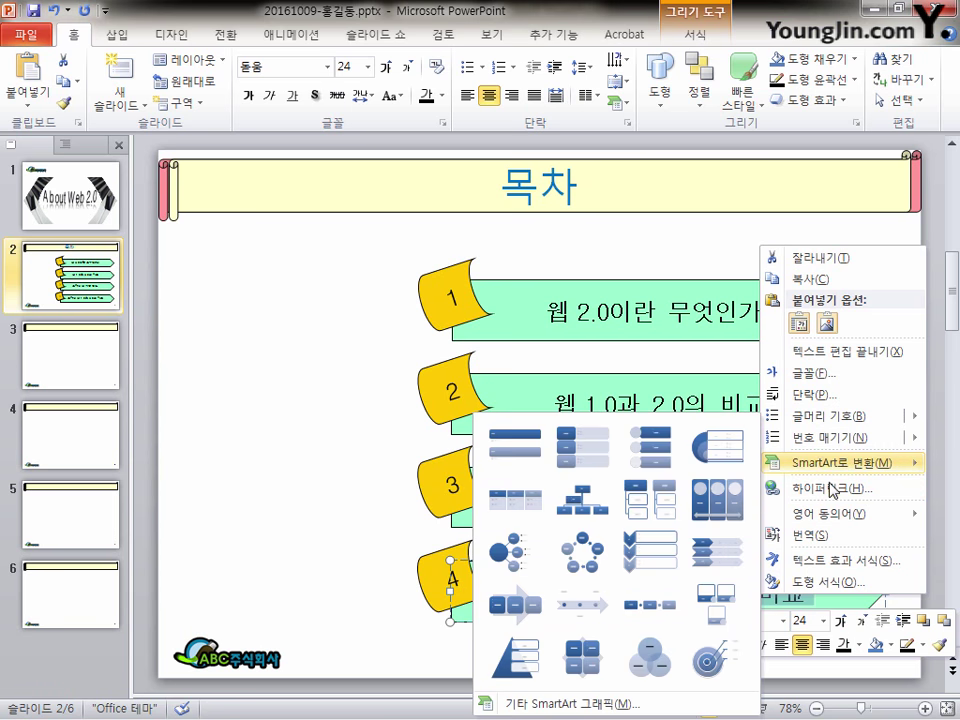
click(795, 489)
click(128, 384)
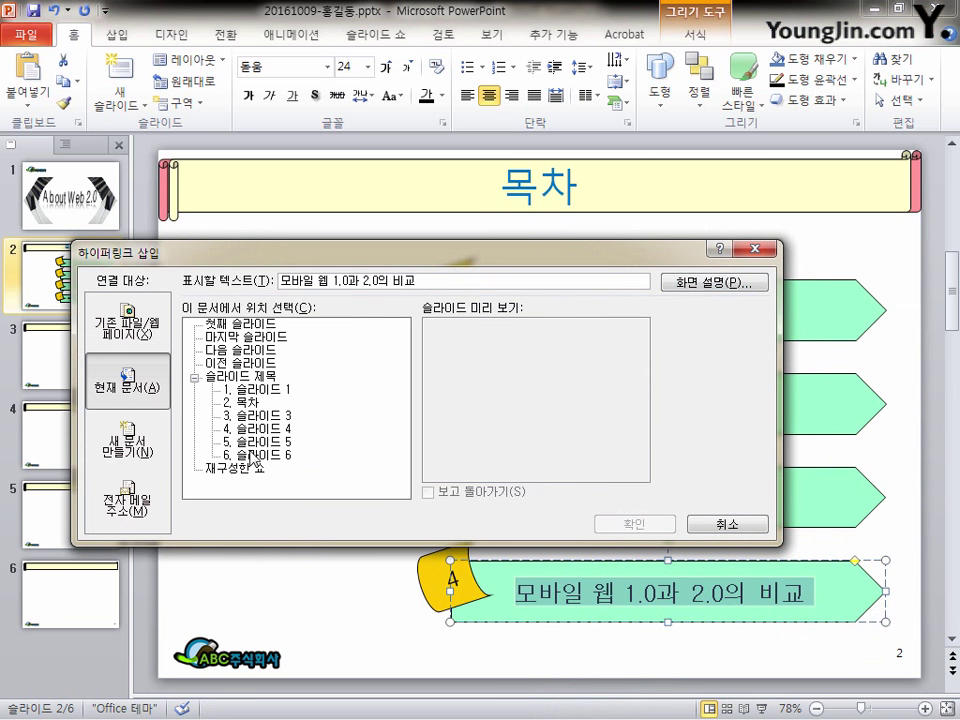
click(258, 454)
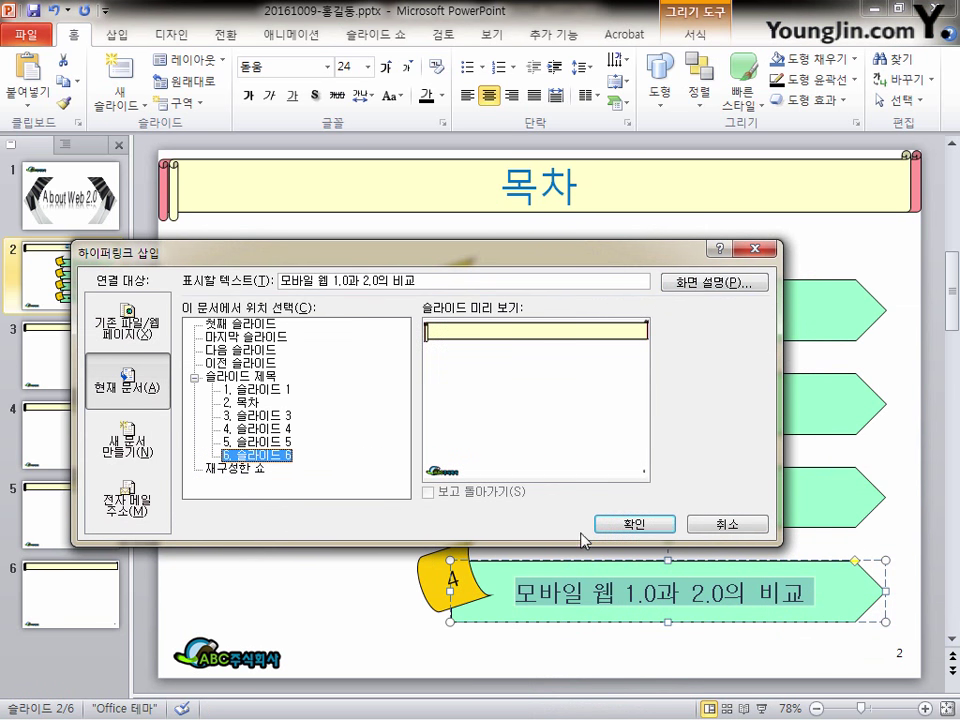
click(636, 523)
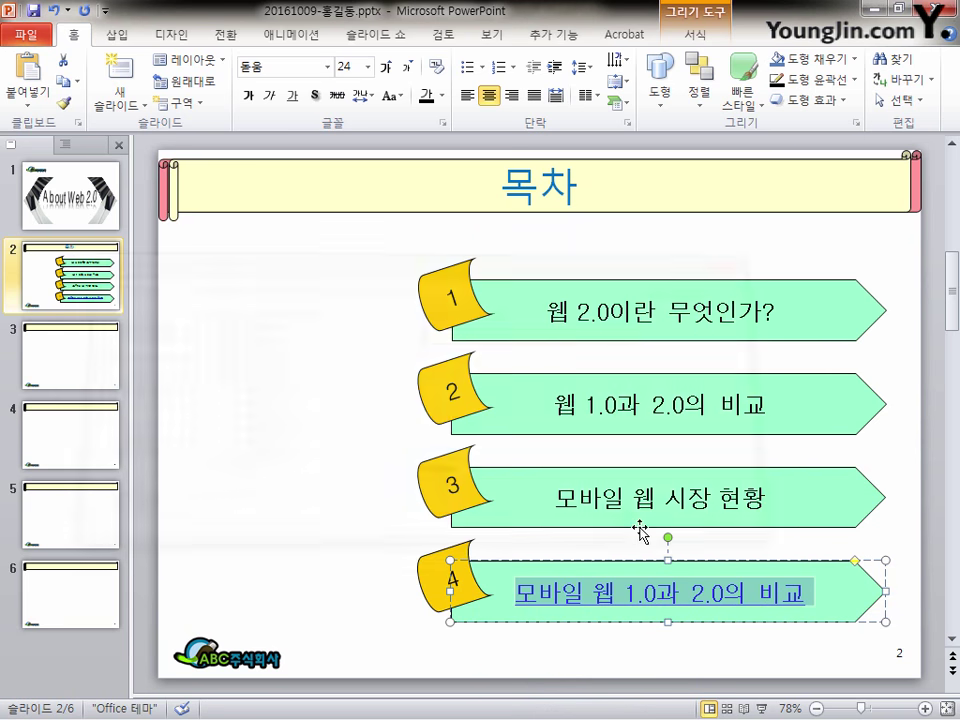
click(335, 535)
Step: Insert the picture 그림4.JPG from the ITQ Picture folder onto the contents slide
click(117, 33)
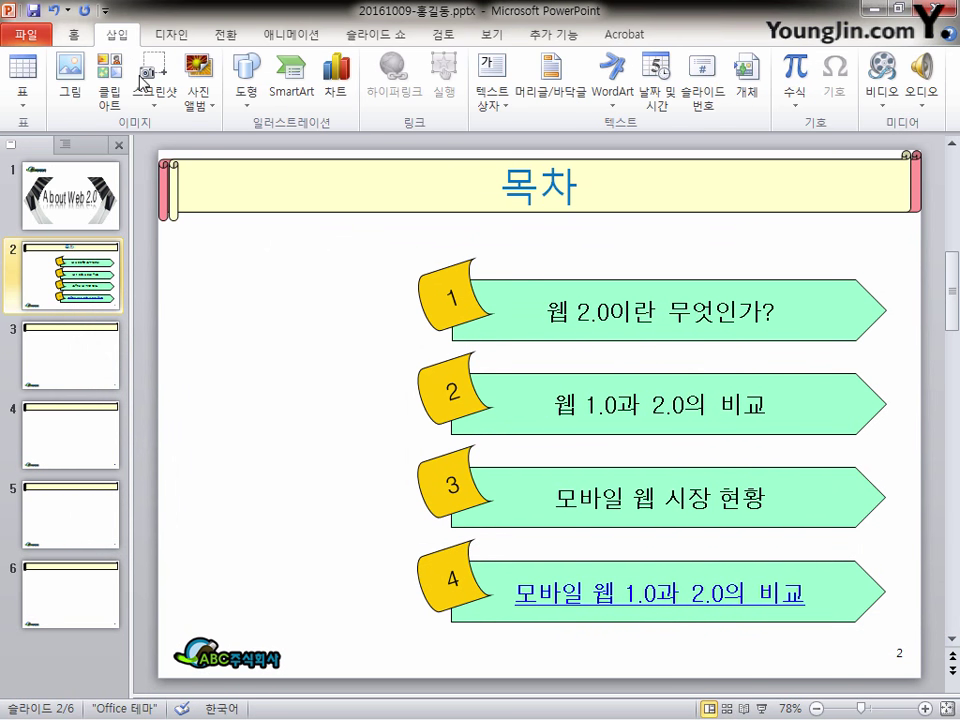
click(76, 88)
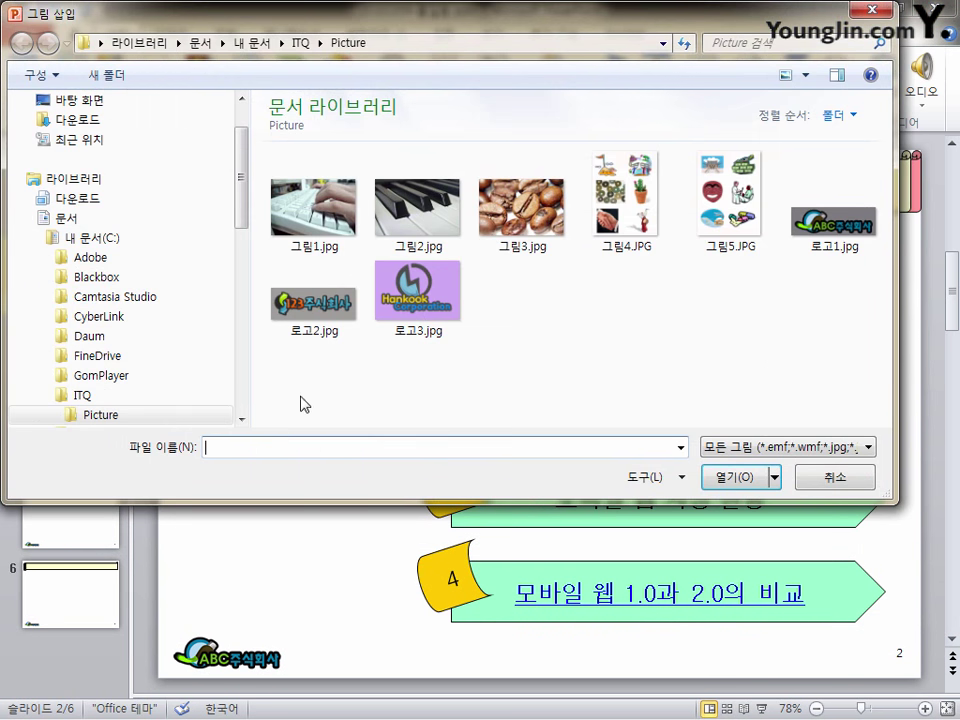
click(625, 198)
click(728, 478)
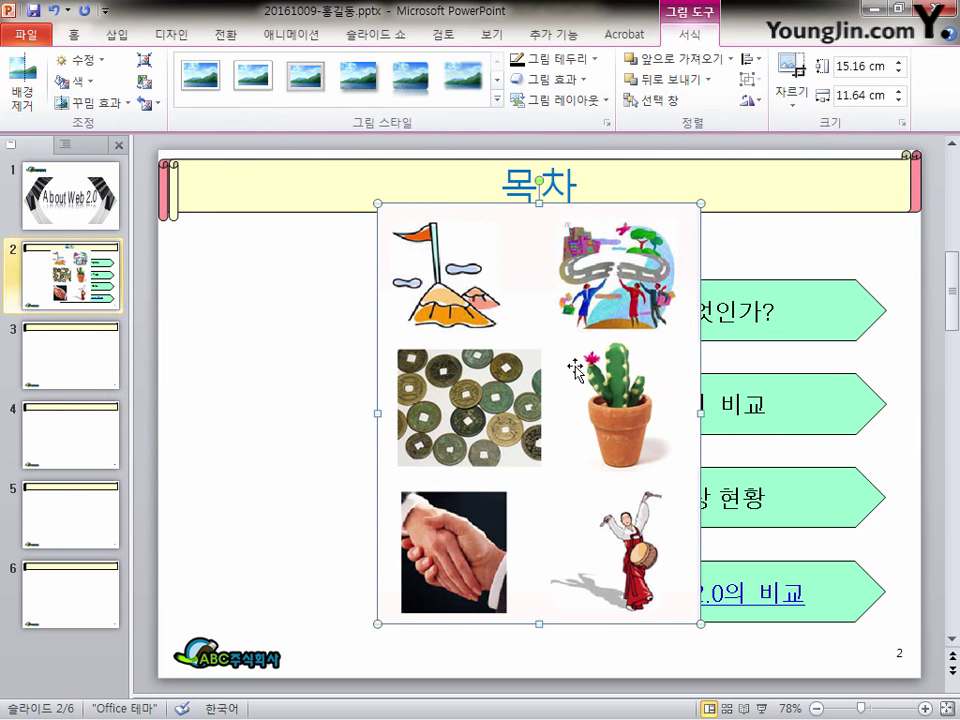
Step: Crop the inserted picture down to the handshake image in its lower-left corner
click(792, 80)
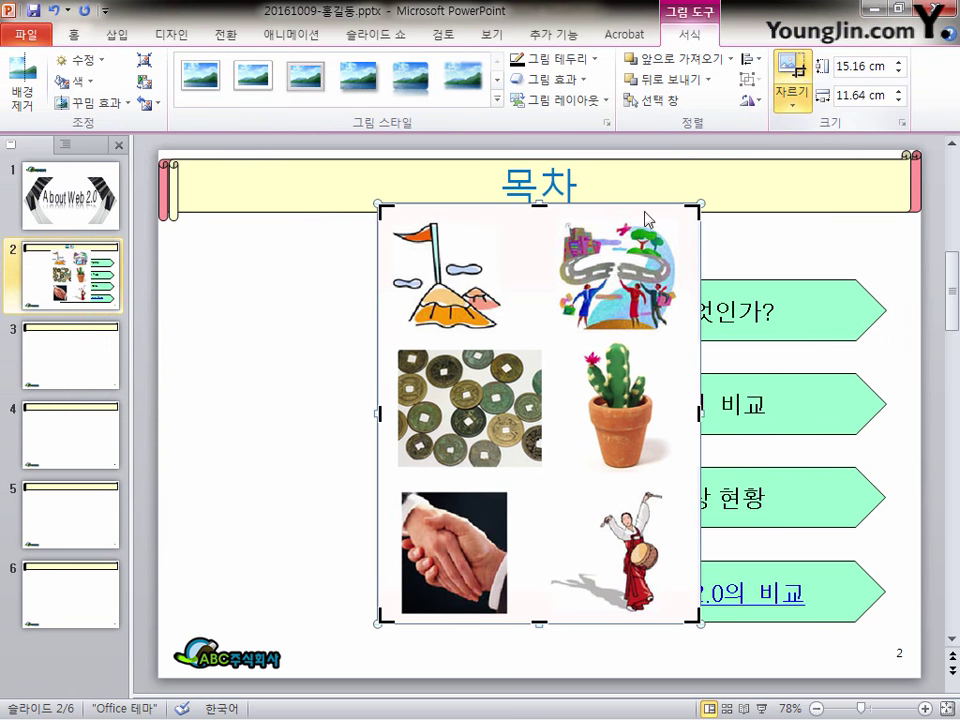
drag(697, 207, 514, 482)
click(312, 522)
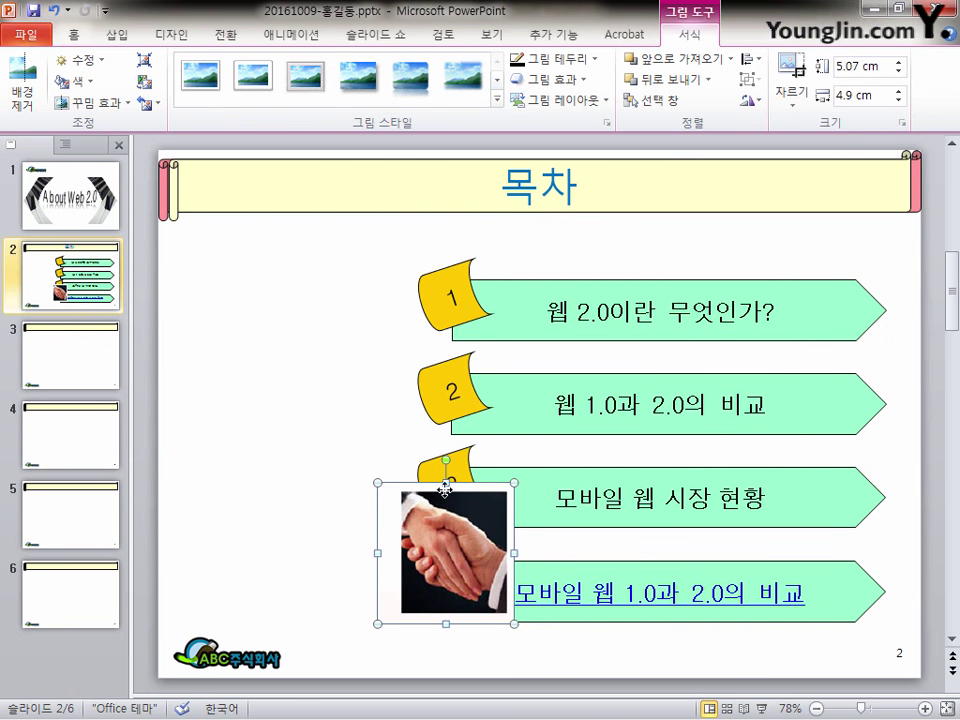